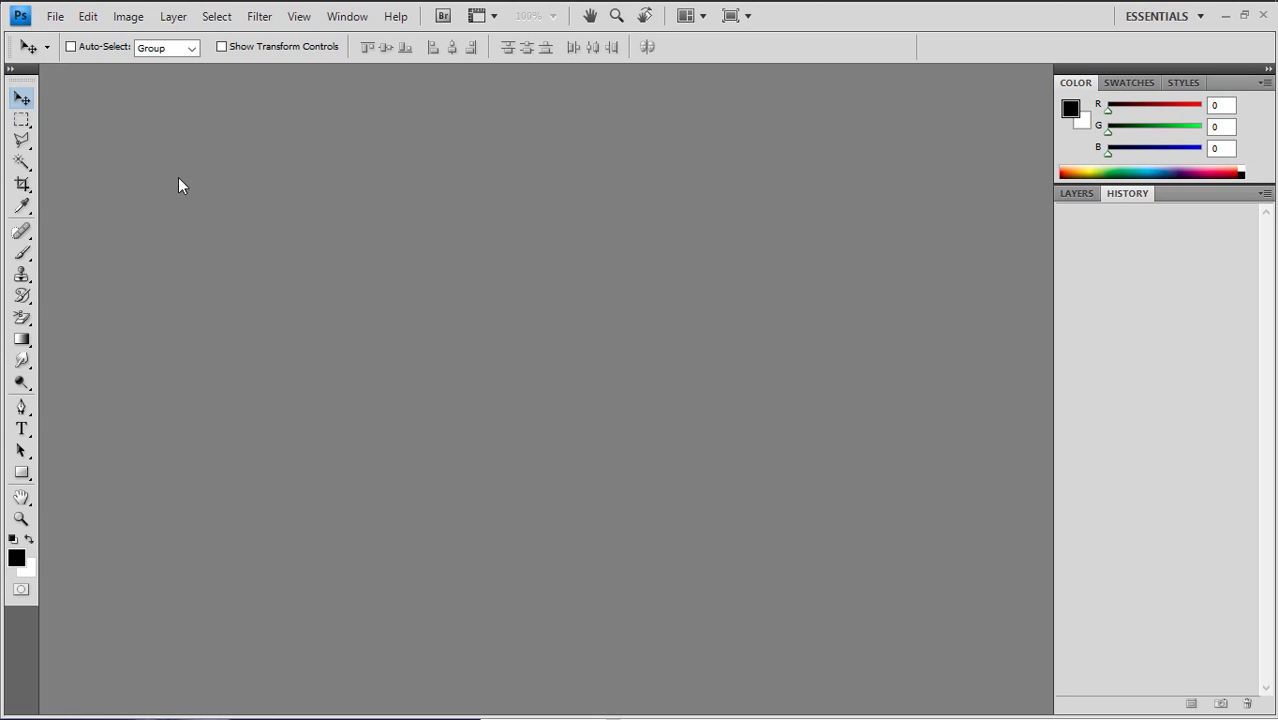
Step: Open tiger.jpg, visage_.jpg and yeux rouge.JPG from TP6 Outils de retouche > ex1 in Photoshop
left_click(55, 17)
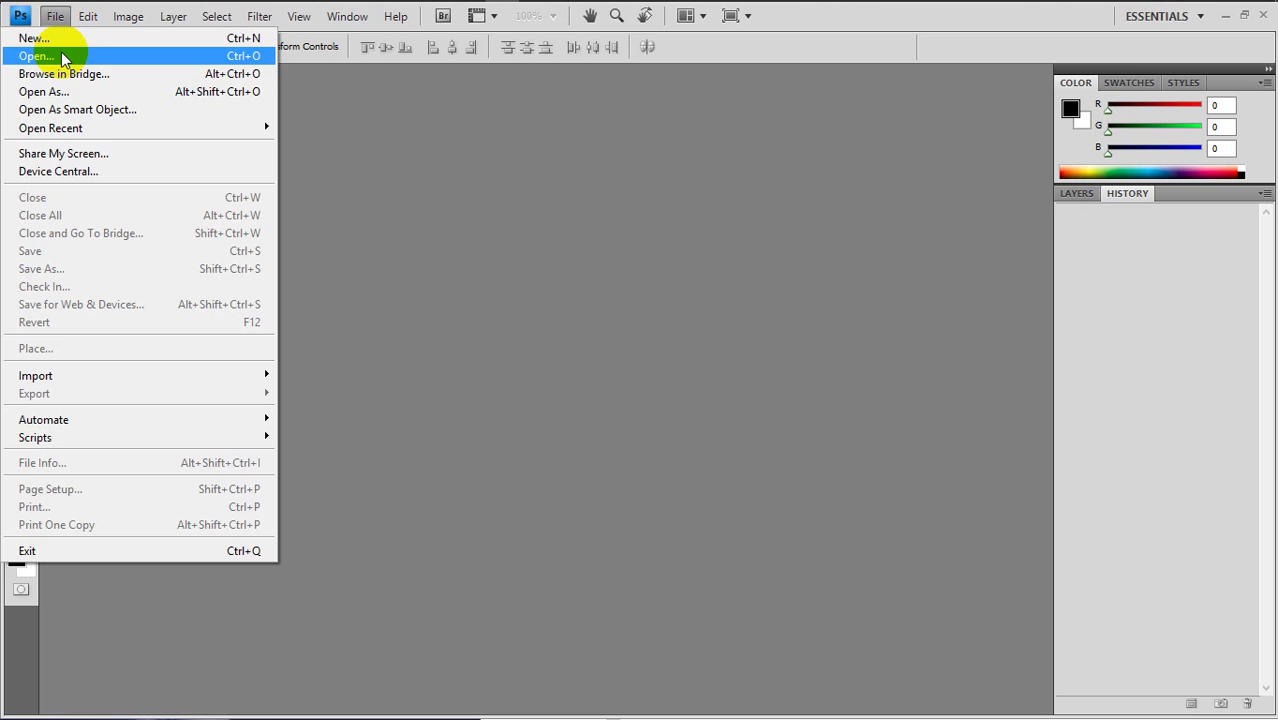
left_click(338, 143)
key("alt+Tab")
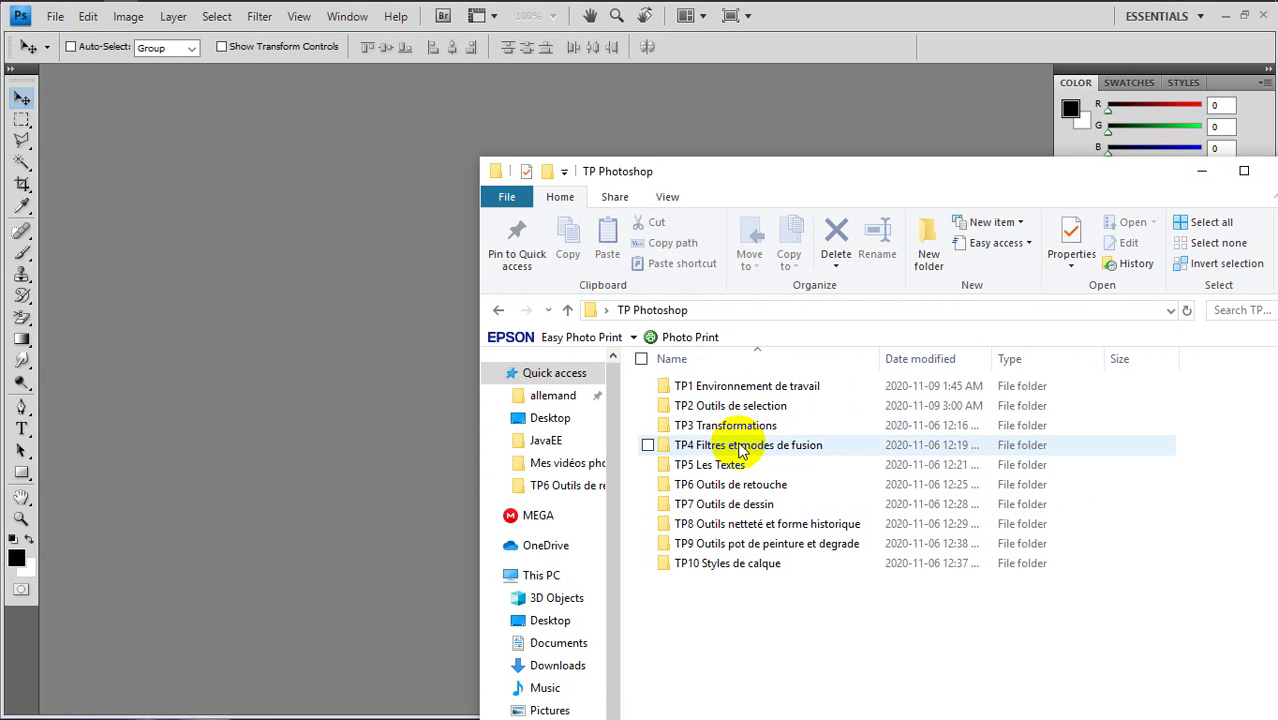
double_click(731, 486)
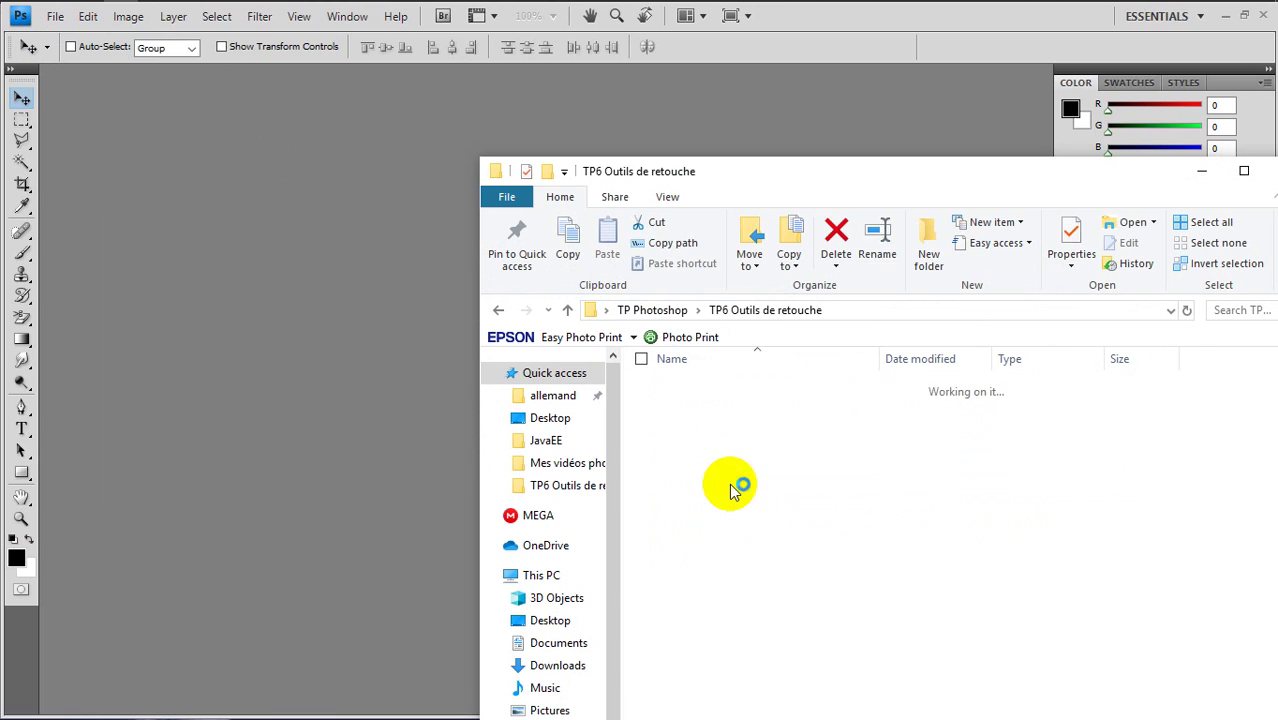
double_click(681, 390)
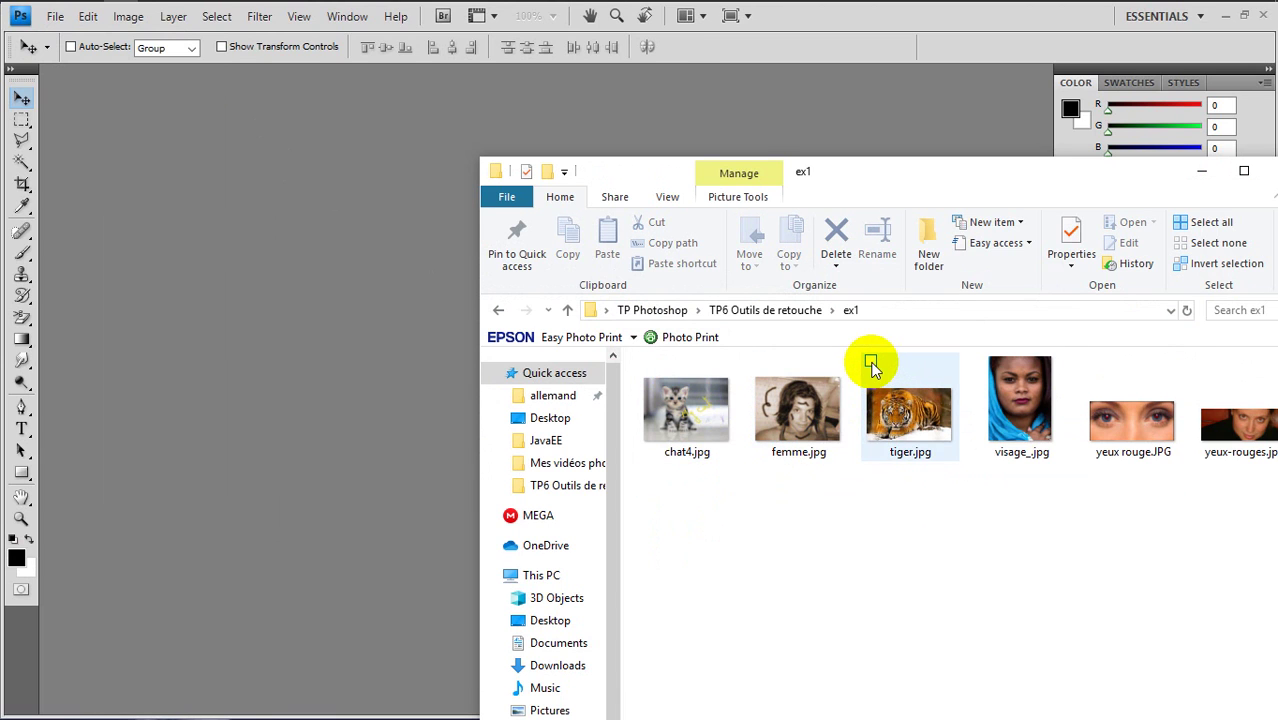
left_click(874, 368)
left_click(982, 364)
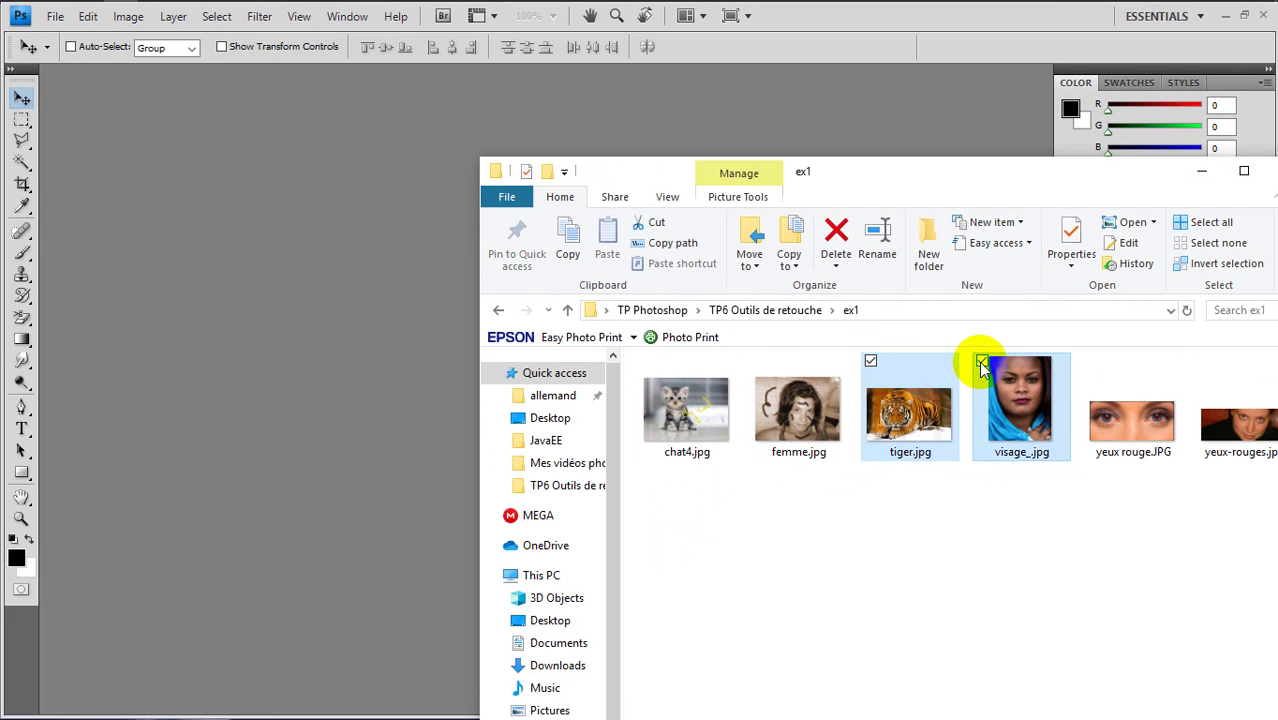
left_click(1094, 364)
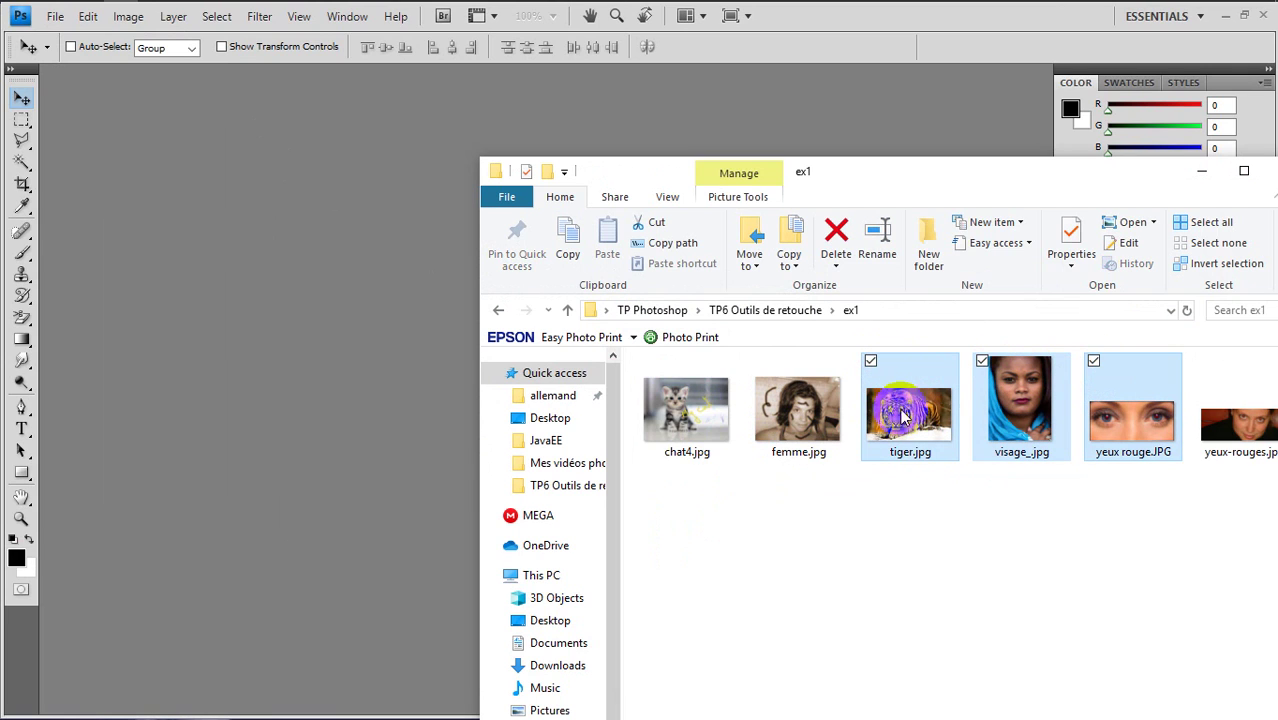
left_click_drag(905, 405, 346, 497)
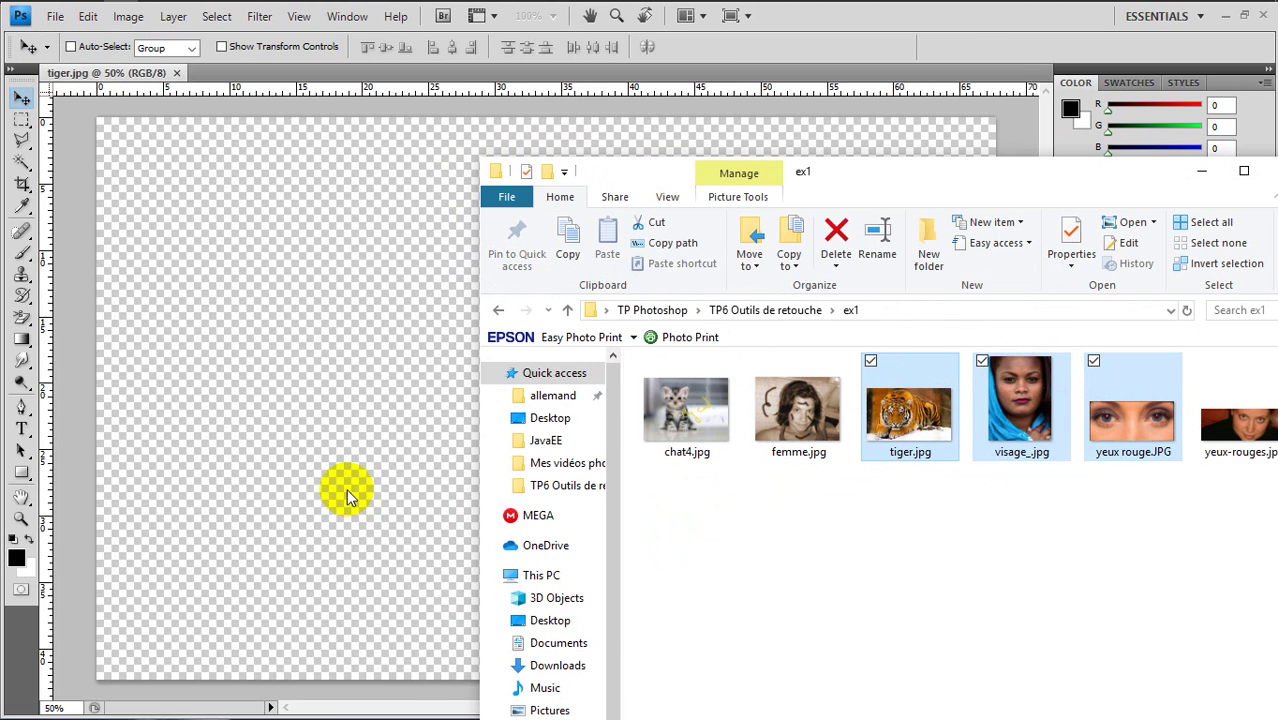
Step: Bring visage_.jpg to the front and select the Spot Healing Brush Tool (19 px, proximity match)
left_click(1201, 178)
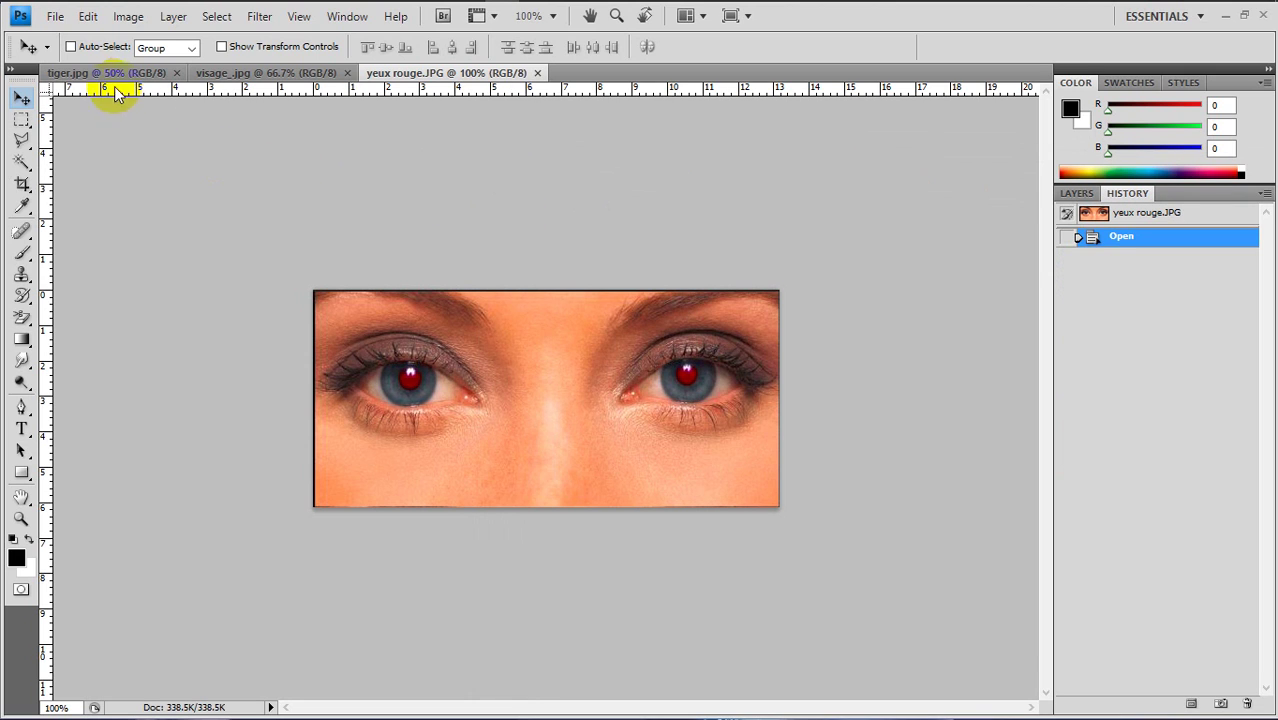
left_click(240, 76)
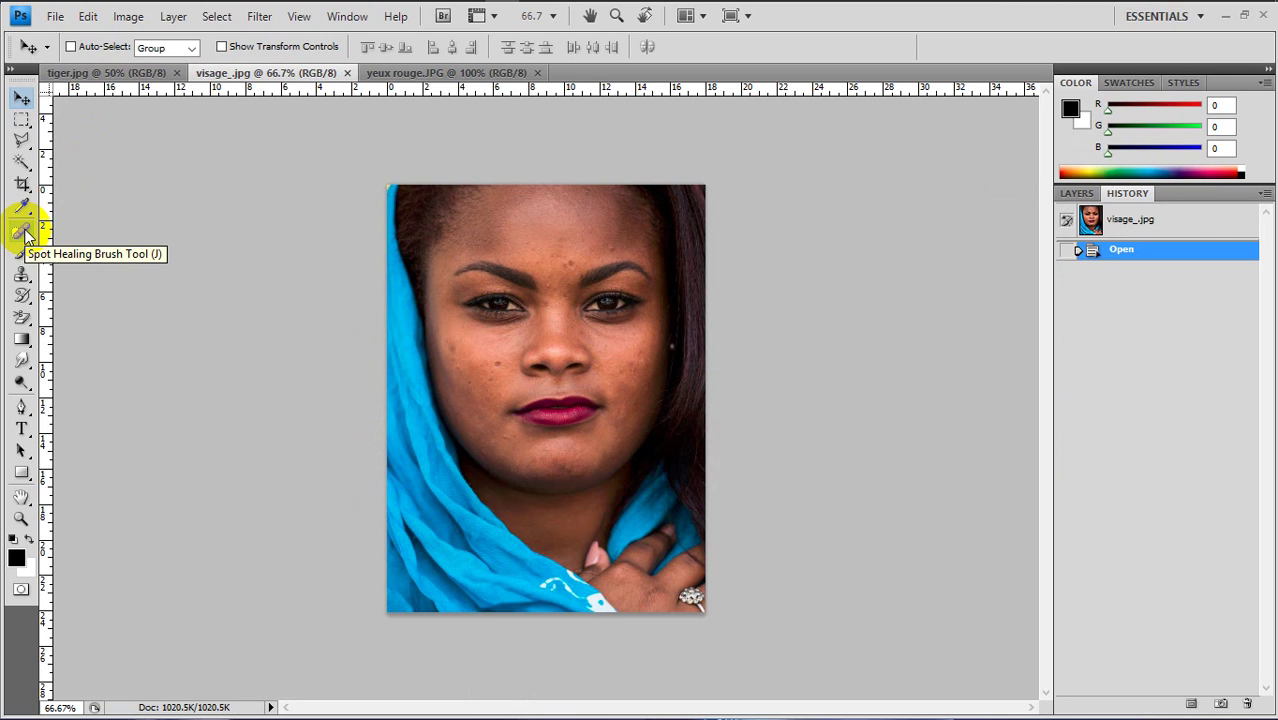
left_click(27, 234)
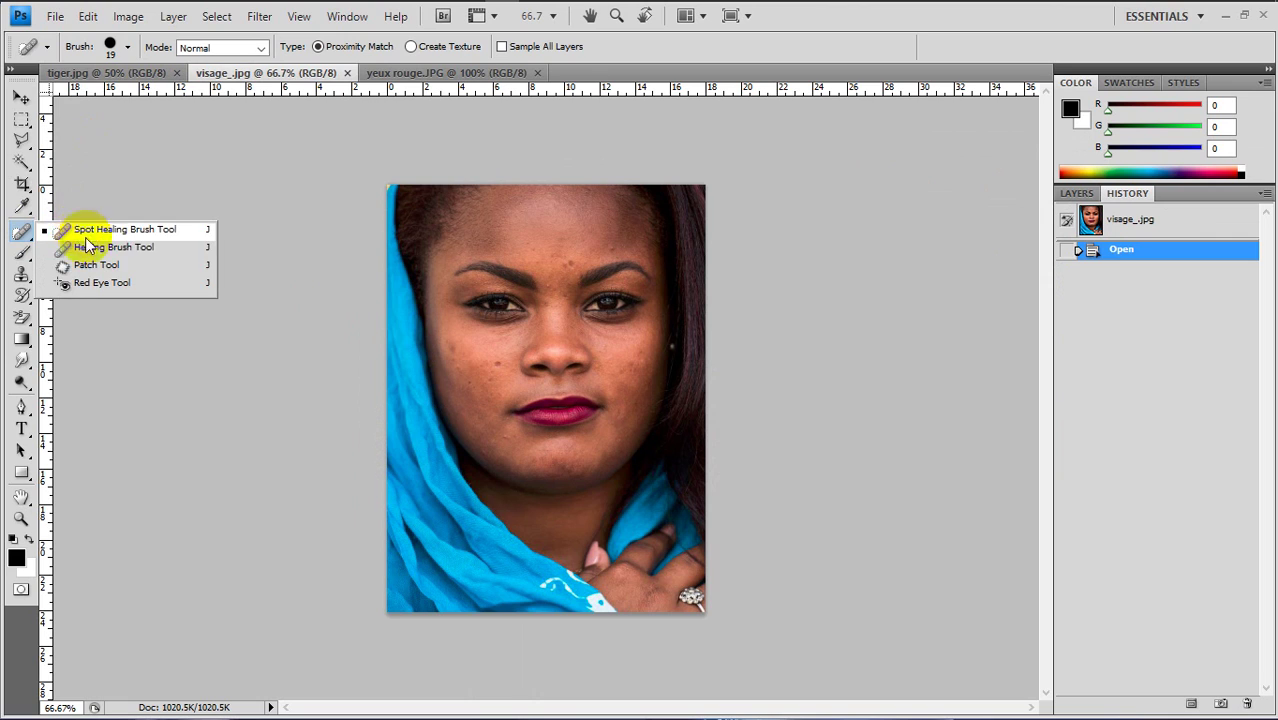
left_click(24, 280)
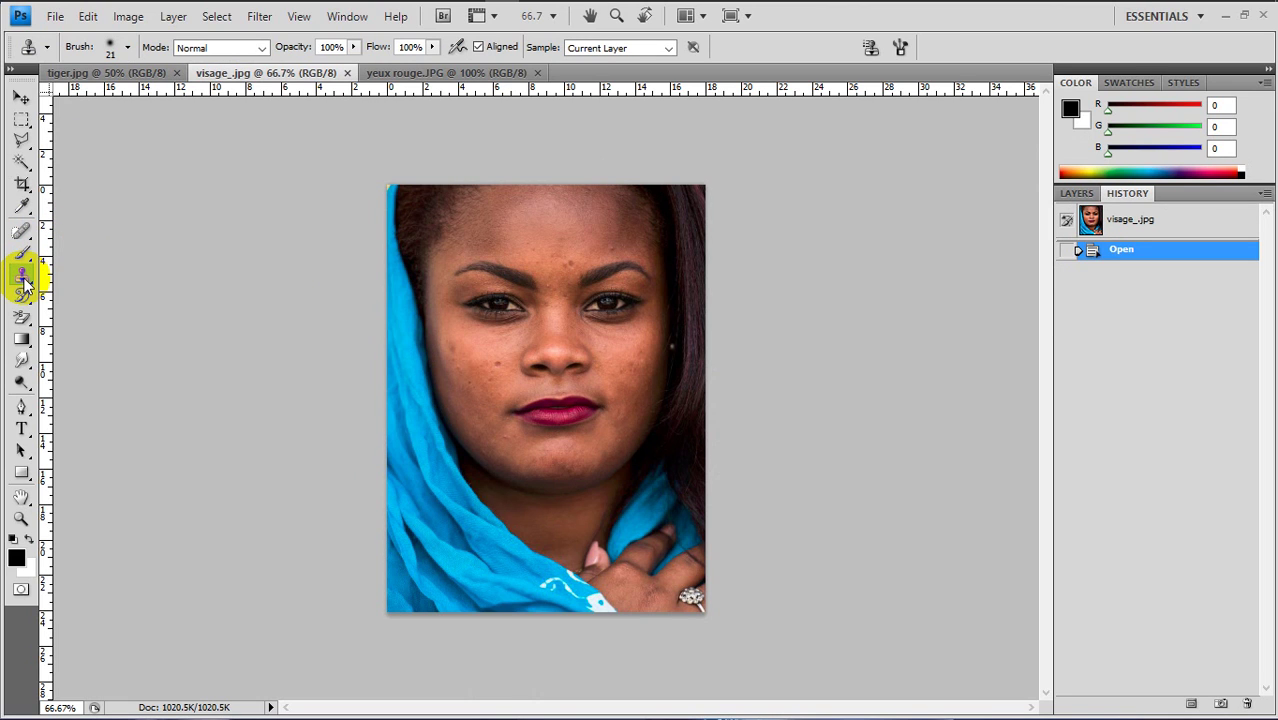
left_click(25, 284)
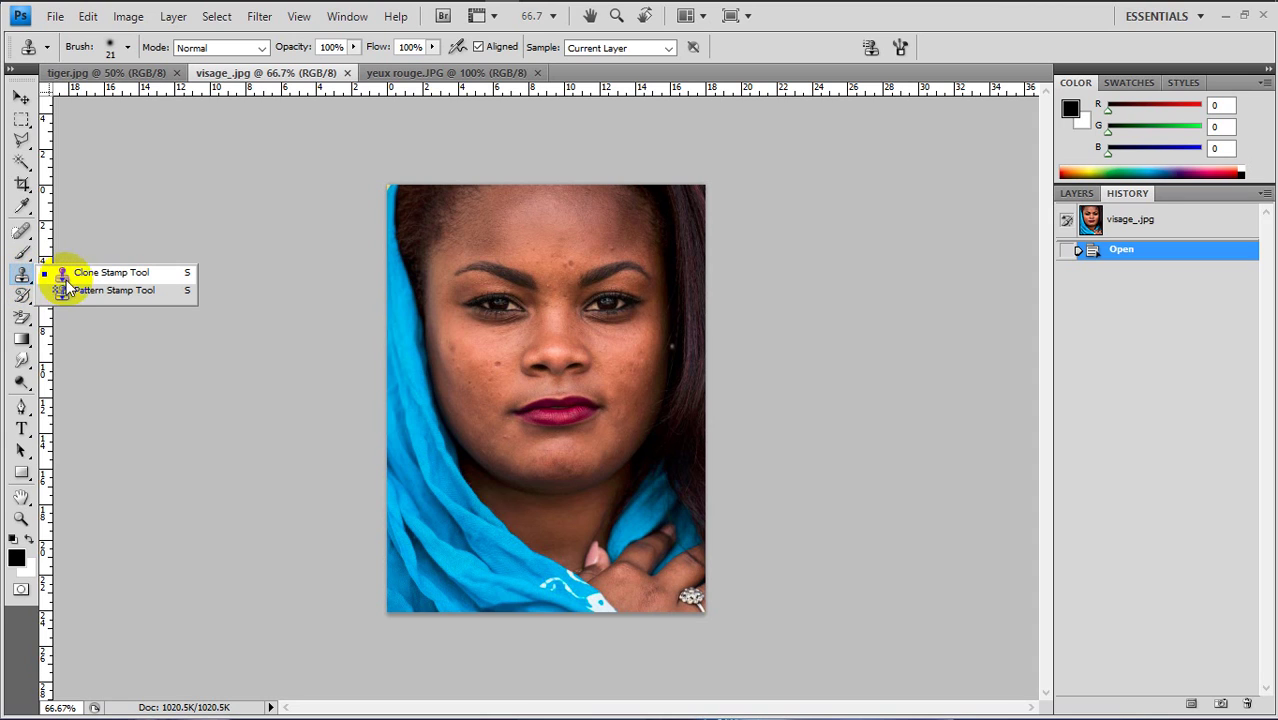
left_click(22, 236)
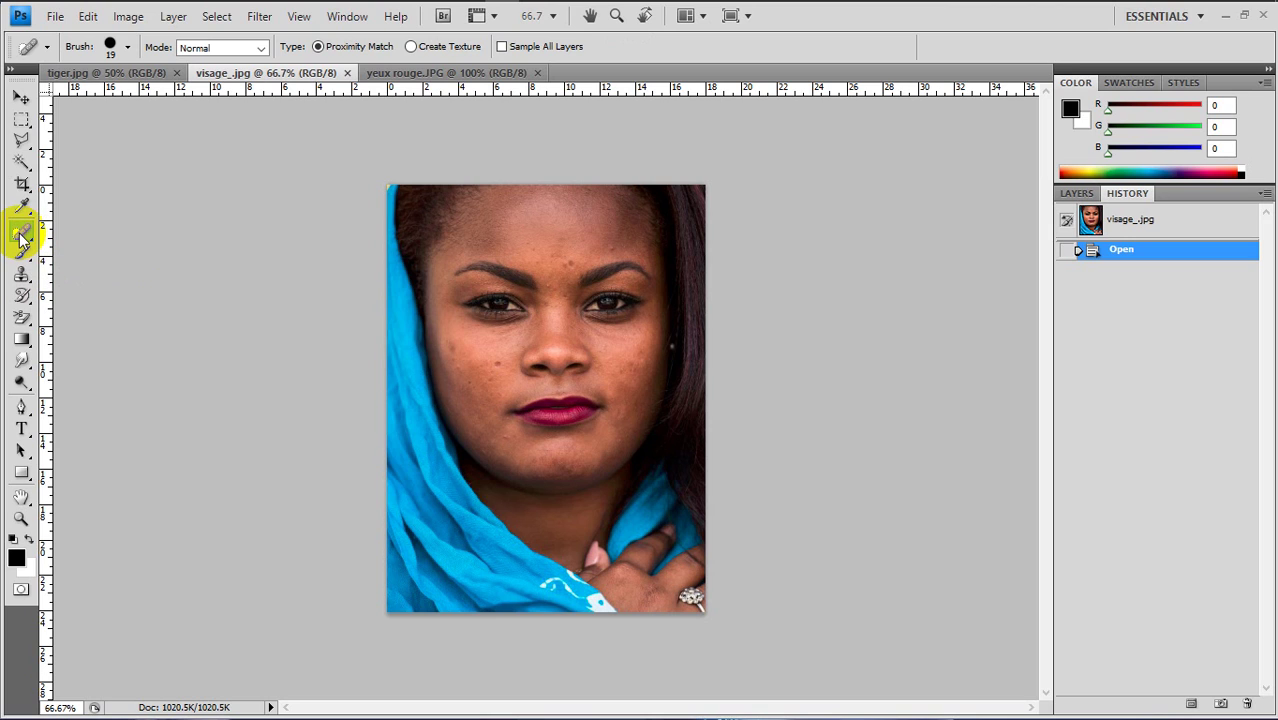
left_click(22, 236)
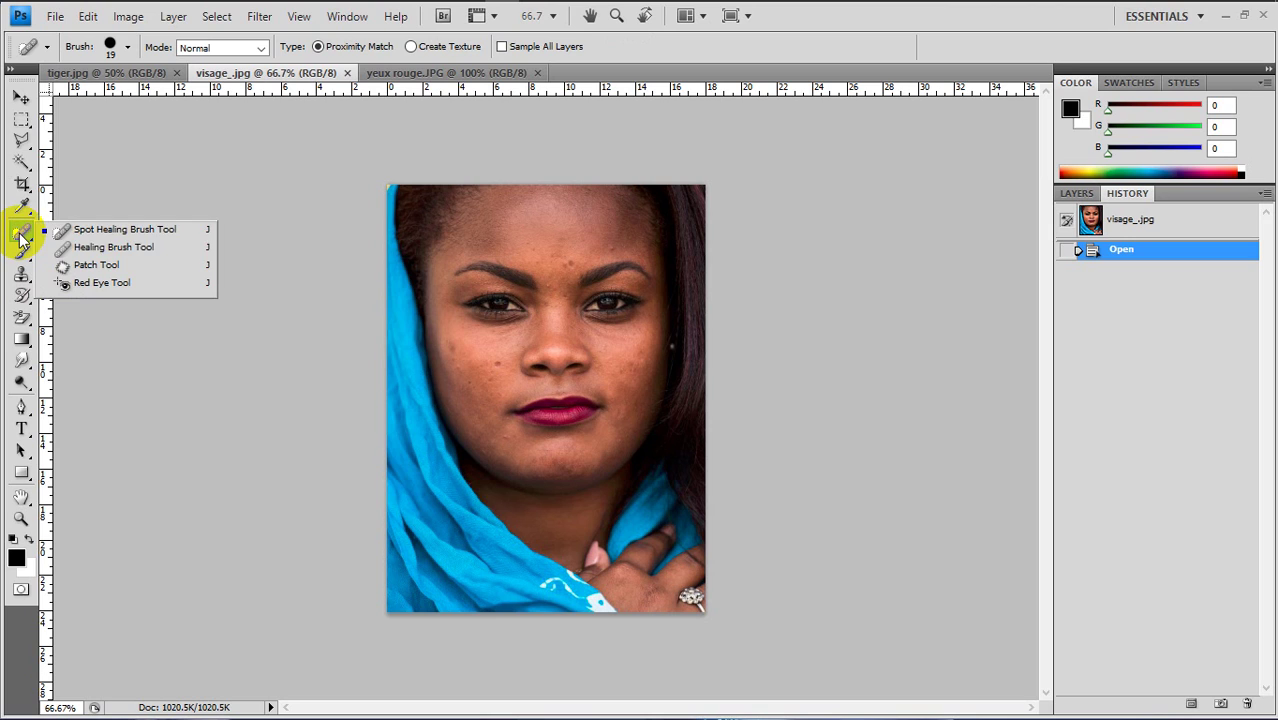
left_click(121, 233)
left_click_drag(512, 280, 673, 357)
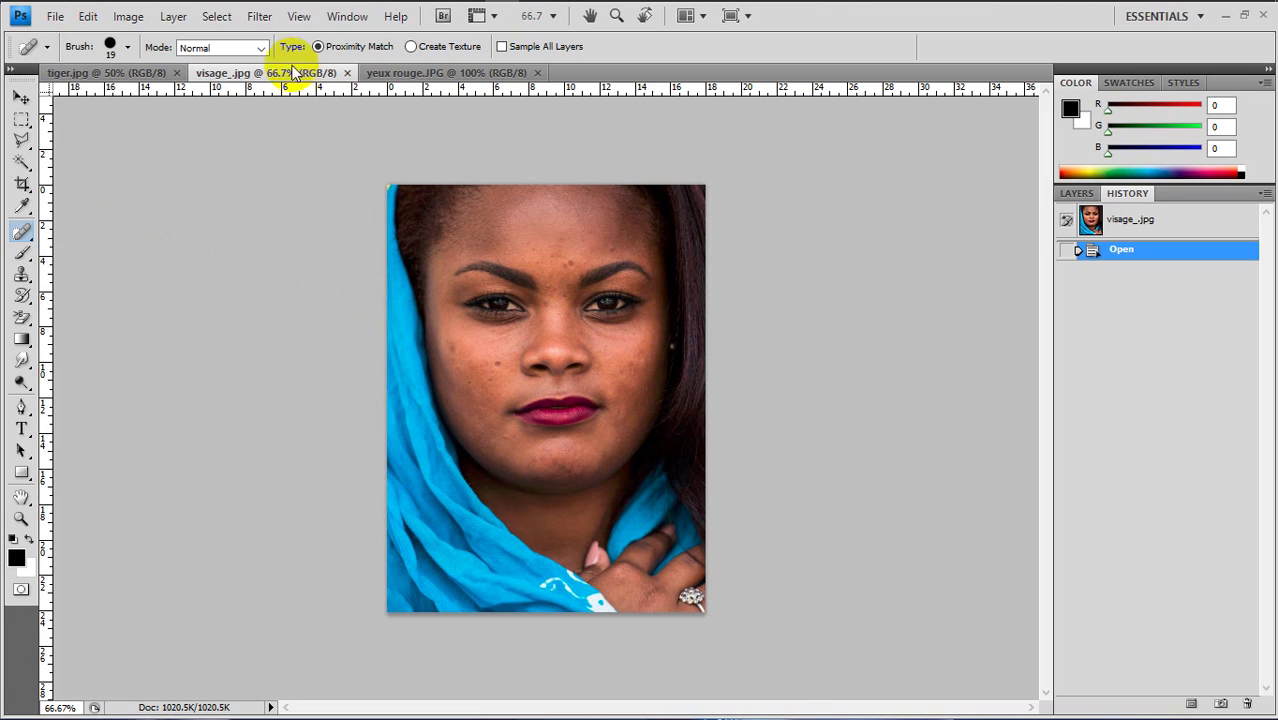
Step: Zoom the portrait to 100% with View > Zoom In and scroll to the top of the image
left_click(297, 18)
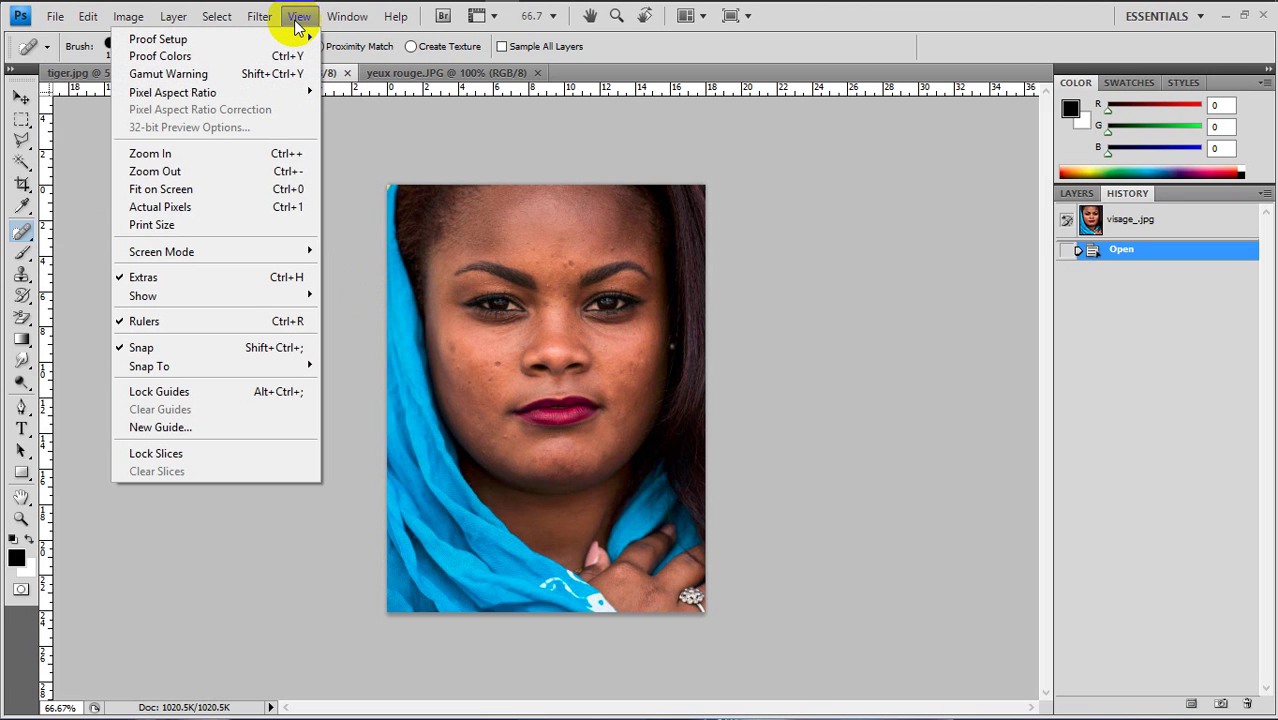
left_click(219, 154)
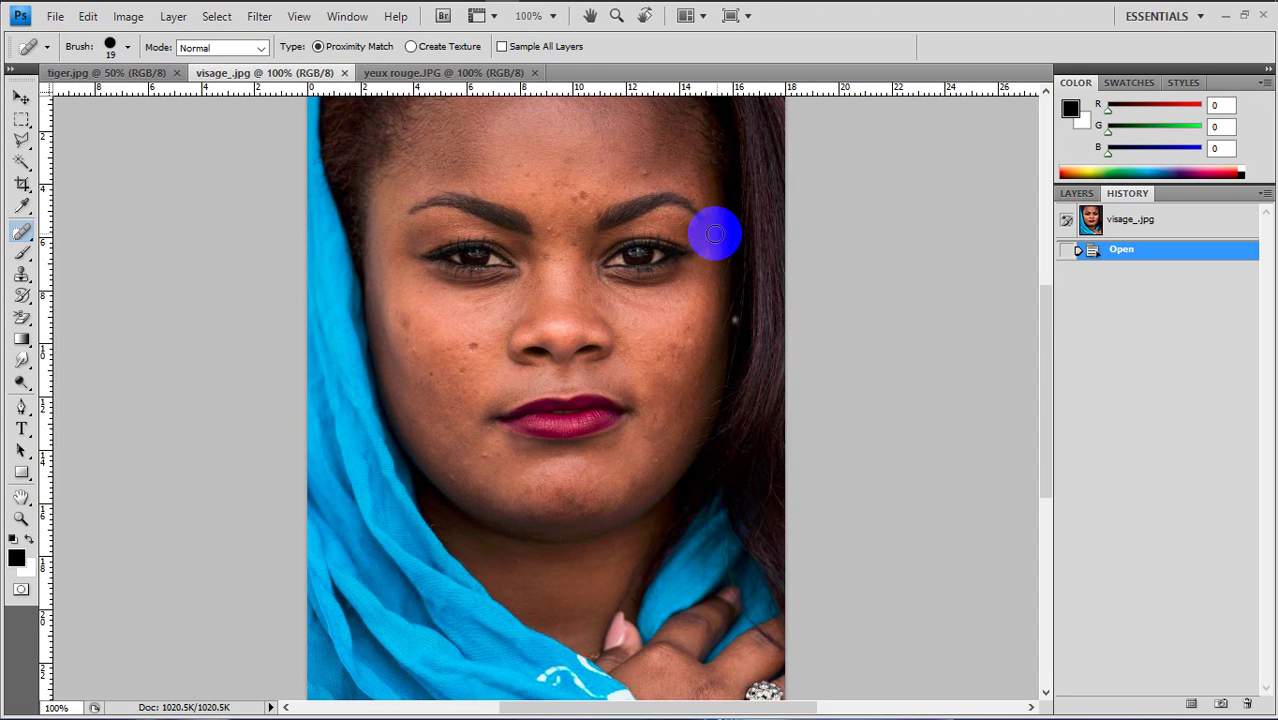
left_click(1043, 326)
left_click_drag(1043, 326, 1044, 294)
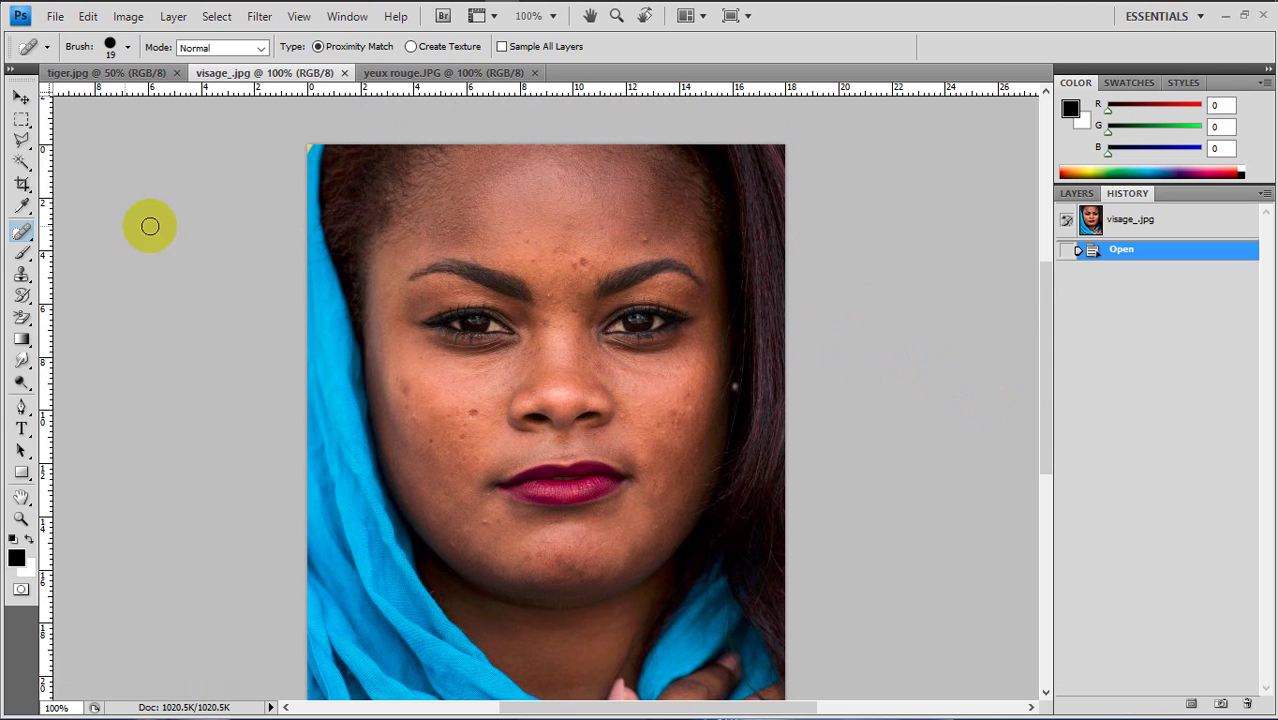
Step: Spot-heal the two forehead spots and the blemishes on both cheeks
left_click(582, 263)
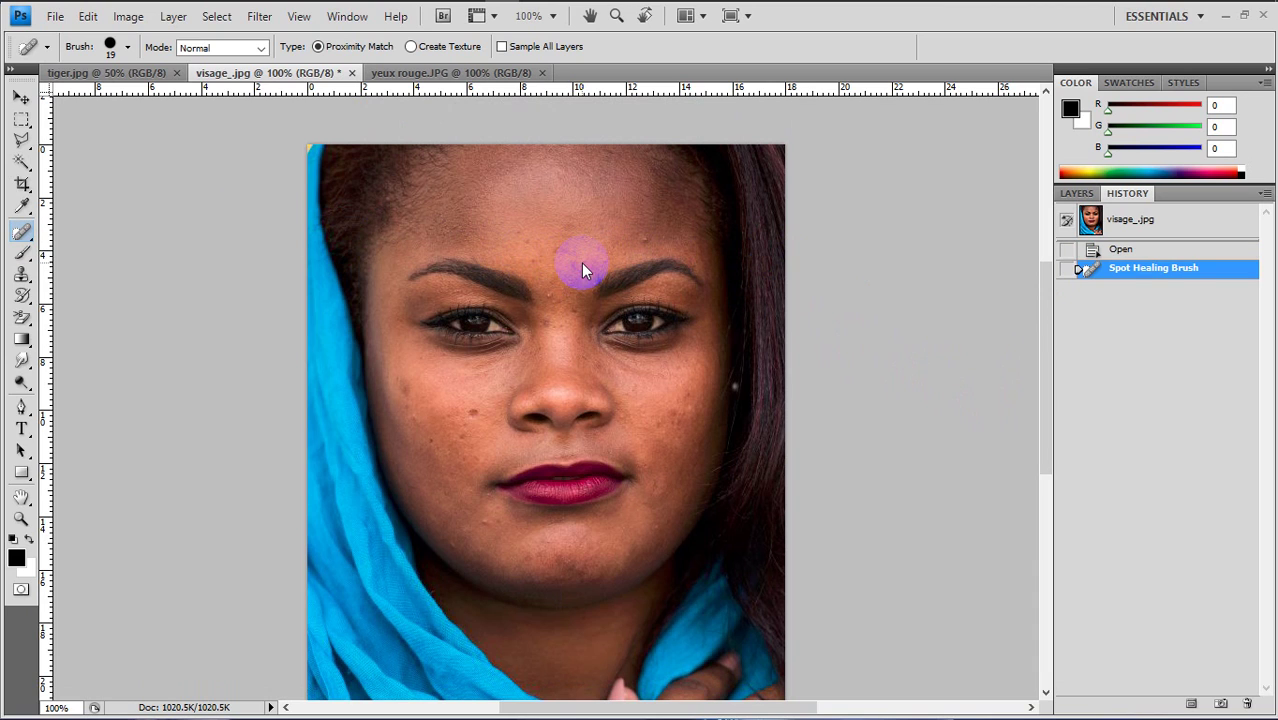
left_click(646, 240)
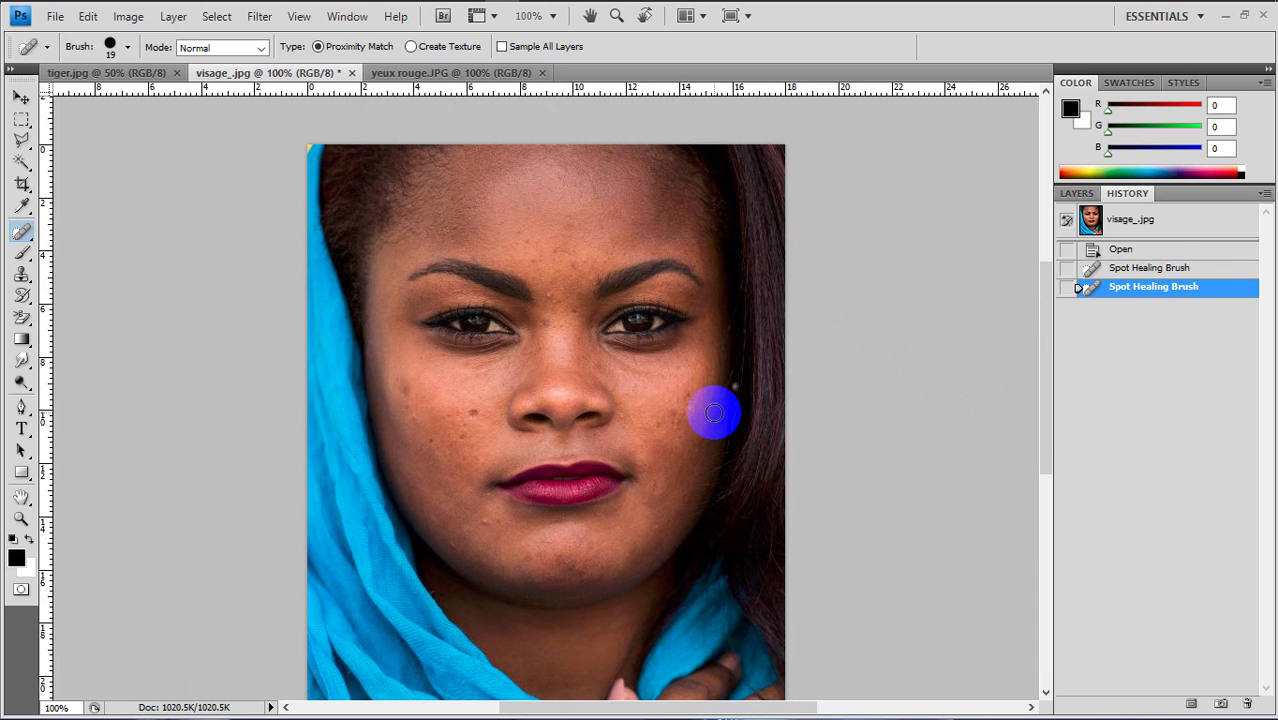
left_click(672, 412)
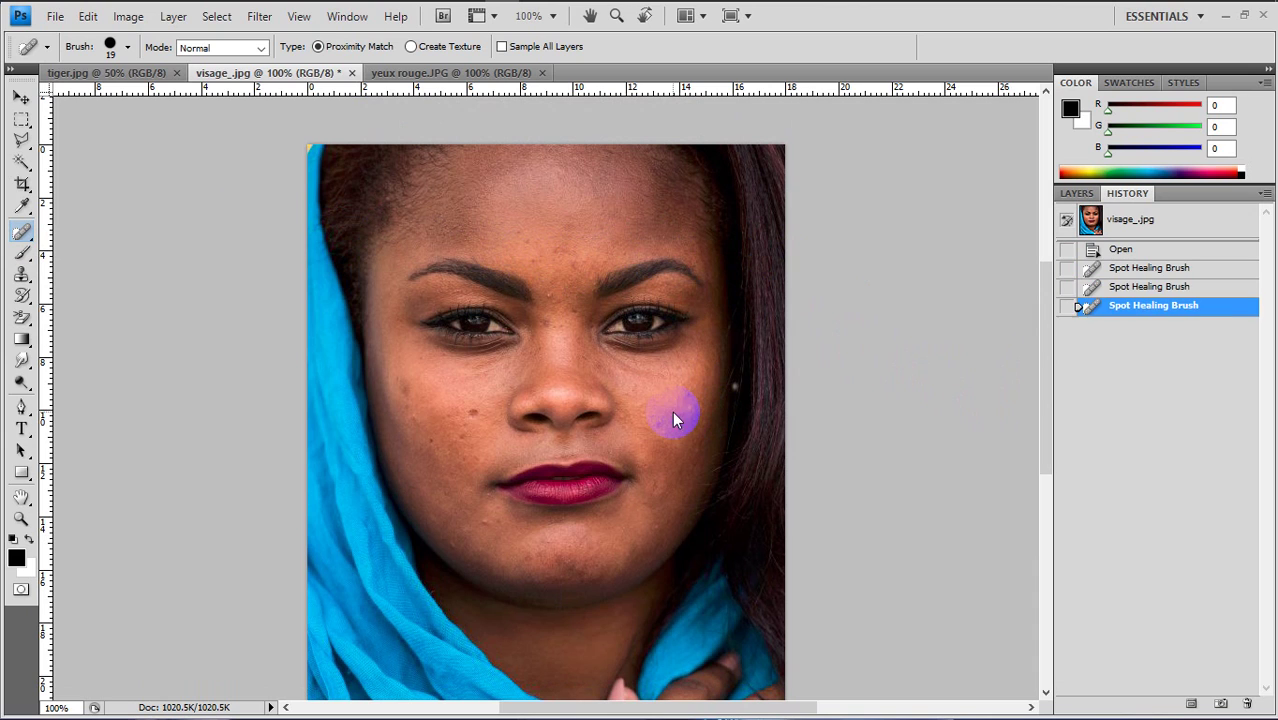
left_click_drag(676, 419, 658, 424)
mouse_move(462, 420)
left_mouse_down()
mouse_move(474, 413)
mouse_move(400, 425)
left_mouse_up()
Step: At 200% zoom, heal the cheek spot, the spot beside the nose and two between the eyebrows
key("ctrl+plus")
left_click_drag(673, 425, 697, 437)
left_click_drag(334, 421, 255, 370)
left_click_drag(531, 240, 560, 207)
left_click_drag(588, 282, 590, 286)
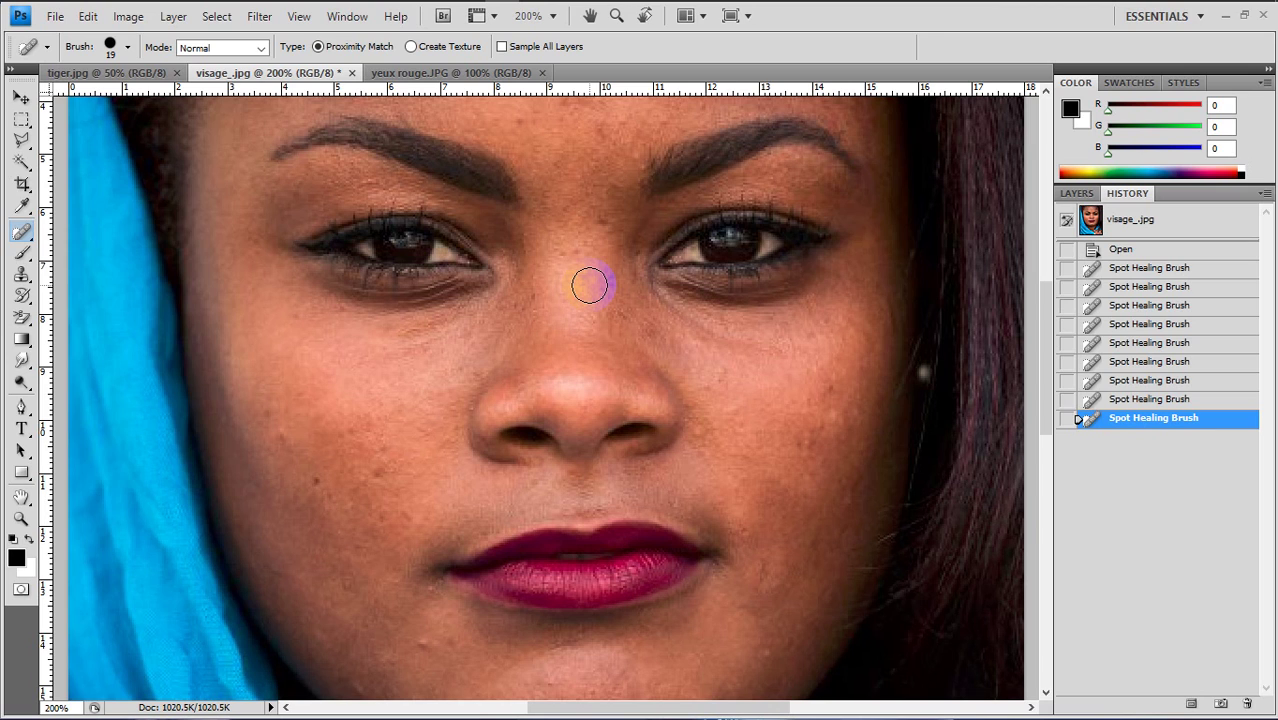
Step: Heal the blemish under the eye and four left-cheek spots, checking the 19 px brush size
mouse_move(491, 271)
left_mouse_down()
mouse_move(348, 254)
mouse_move(451, 228)
mouse_move(473, 261)
mouse_move(371, 234)
mouse_move(371, 263)
left_mouse_up()
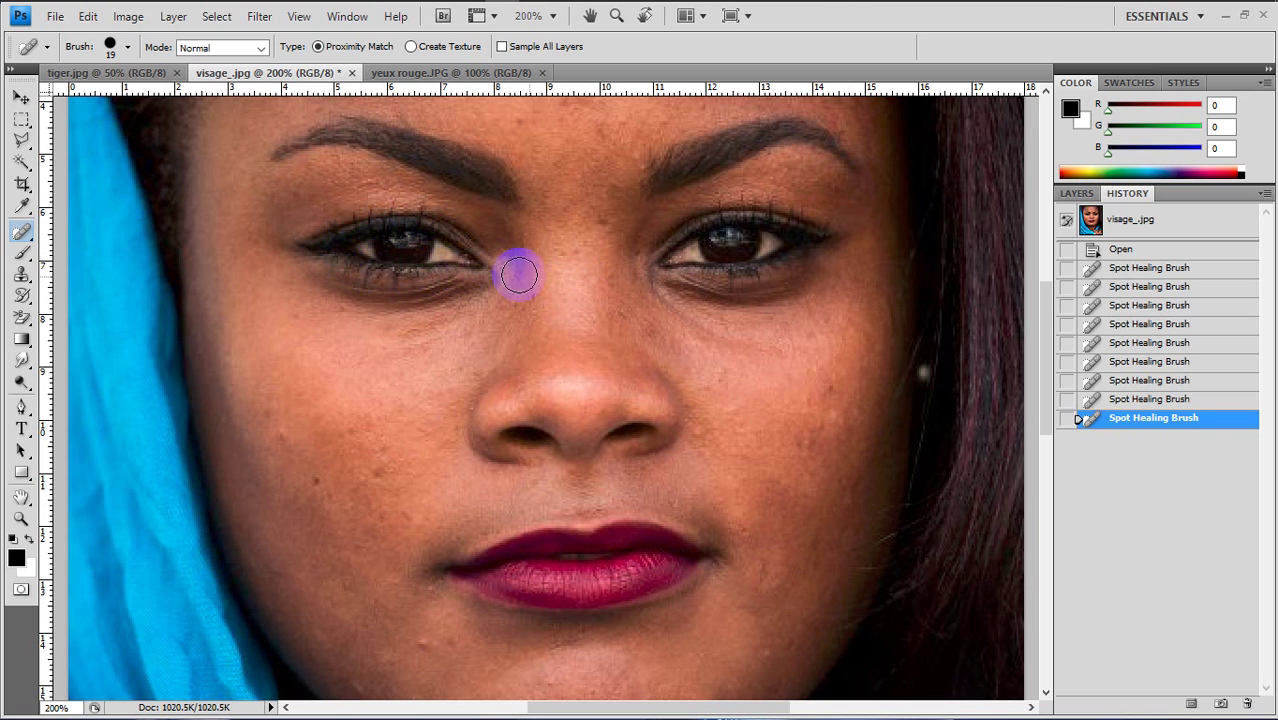
left_click(378, 468)
left_click(377, 450)
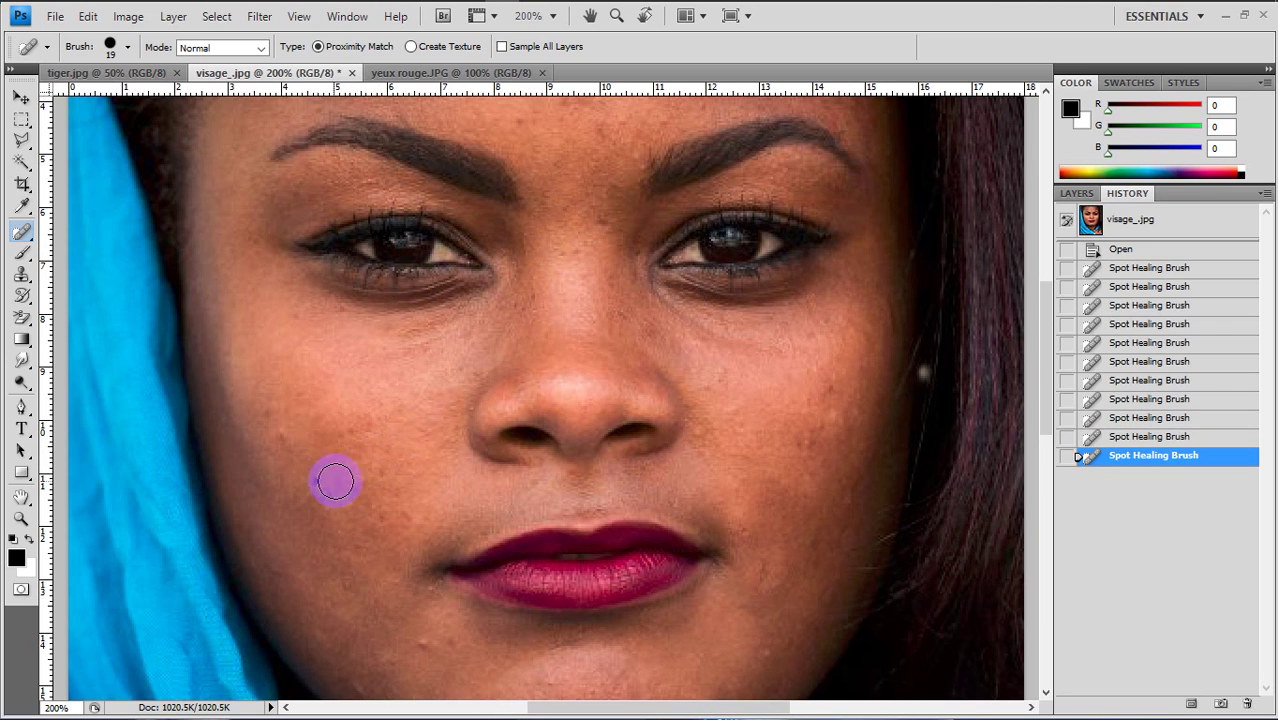
left_click(321, 481)
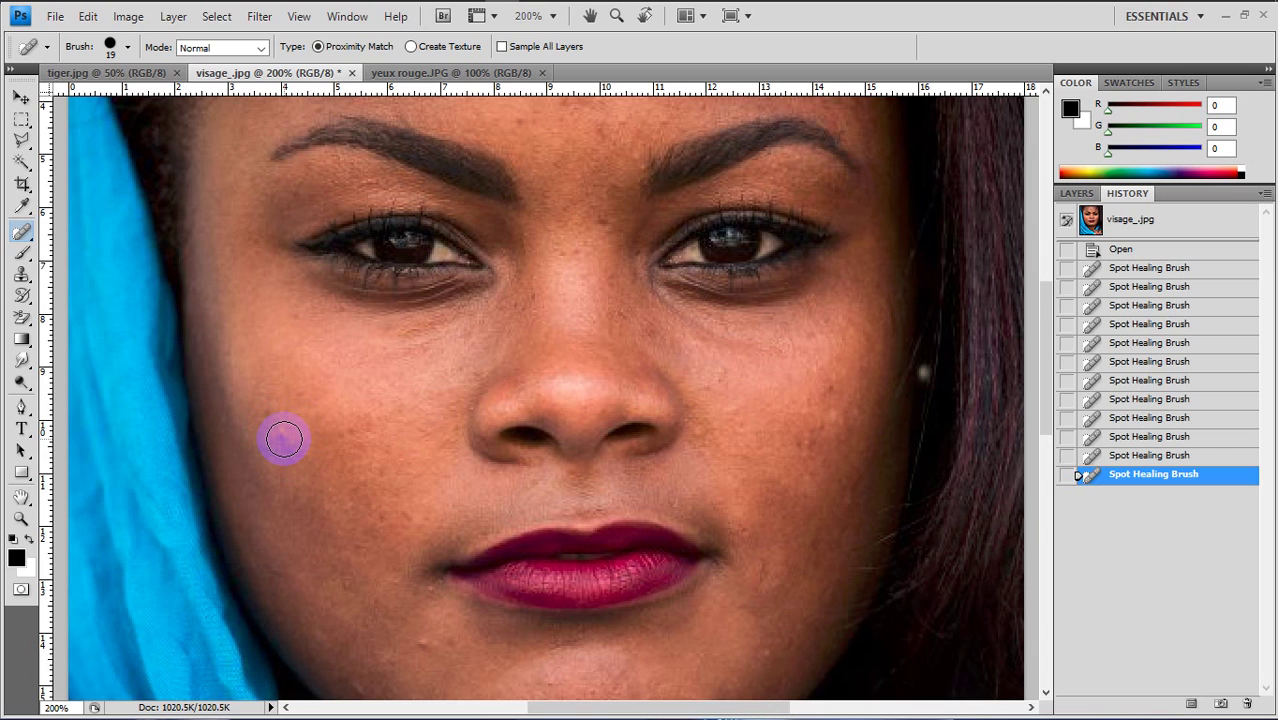
left_click(284, 438)
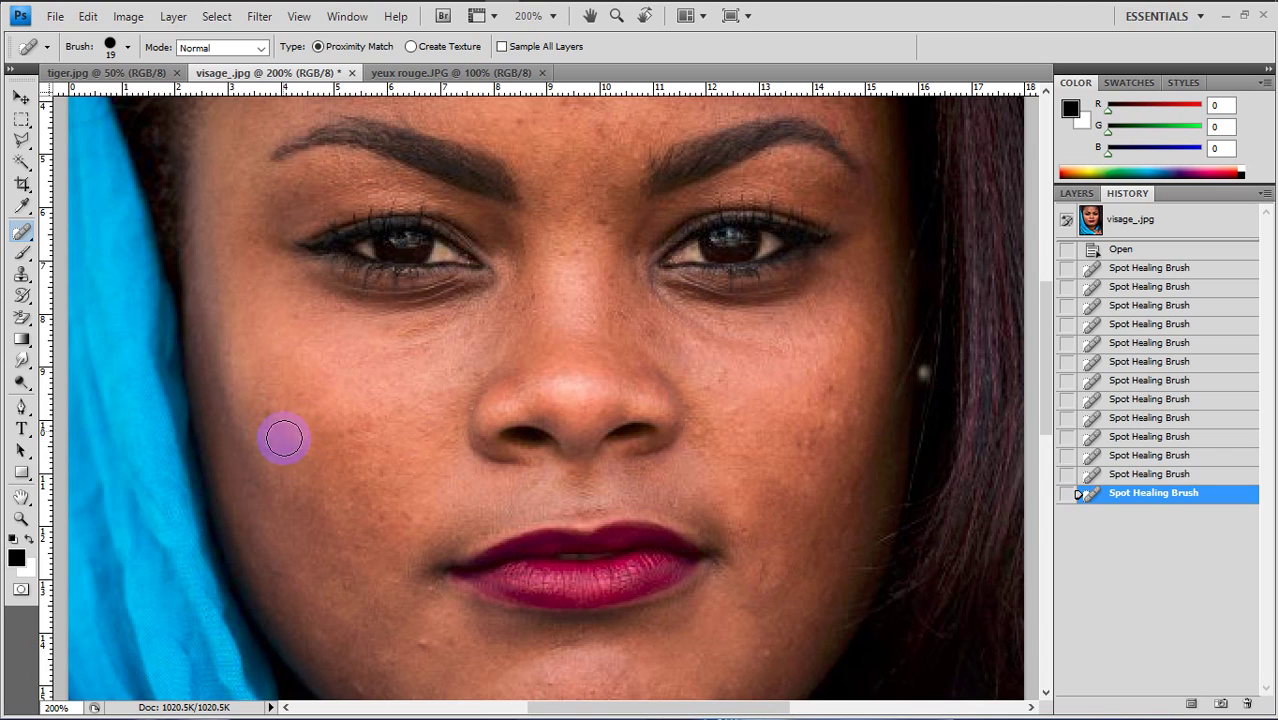
left_click(128, 47)
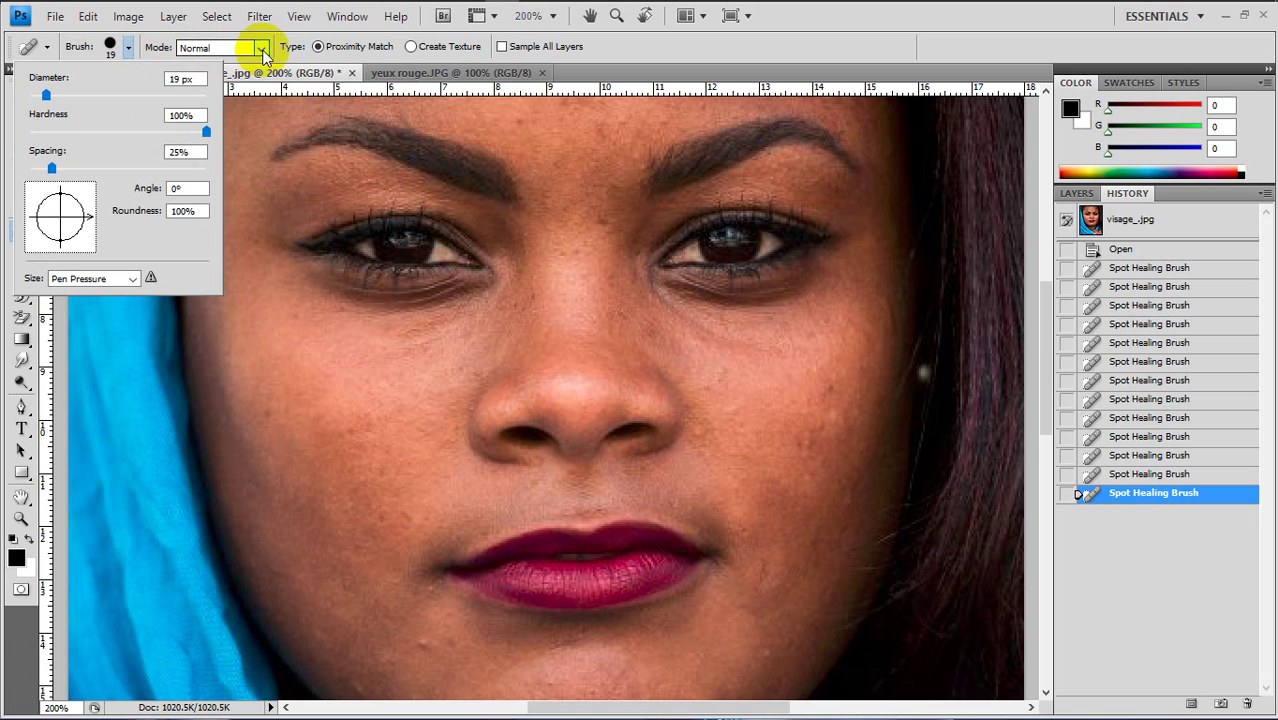
Step: Heal remaining spots on the right cheek, left cheek and two near the chin
left_click(737, 386)
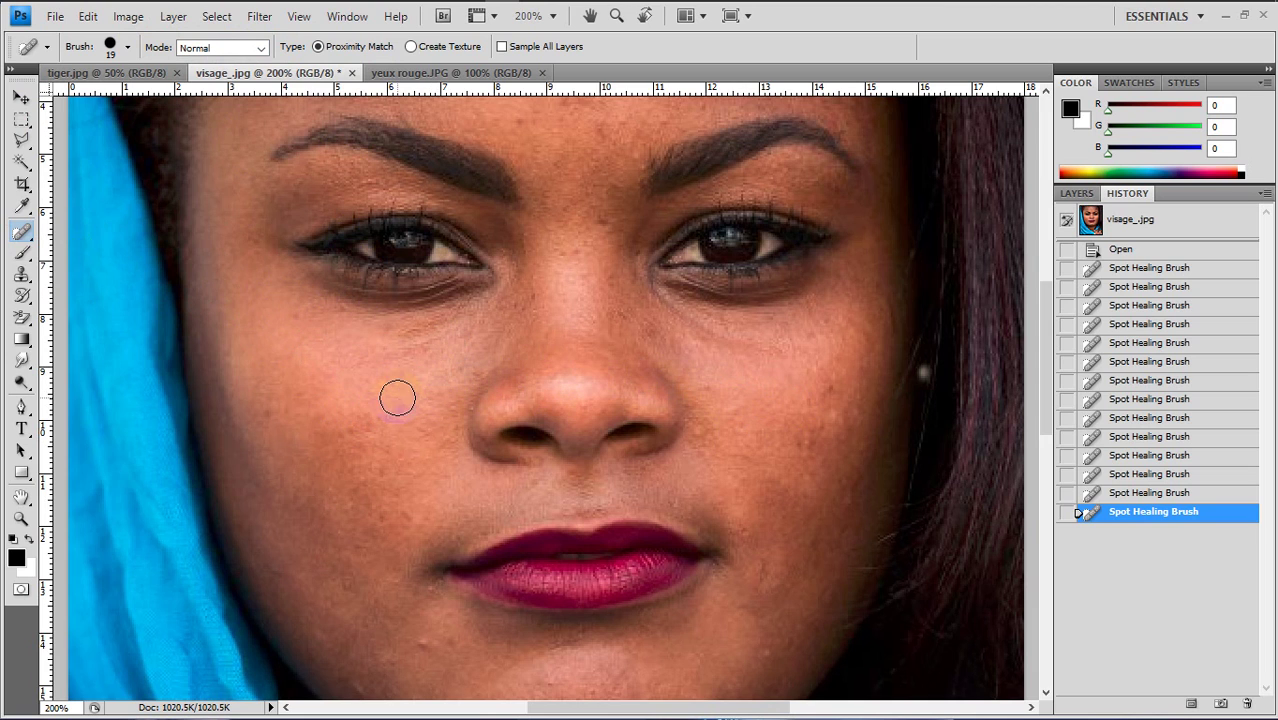
left_click(320, 392)
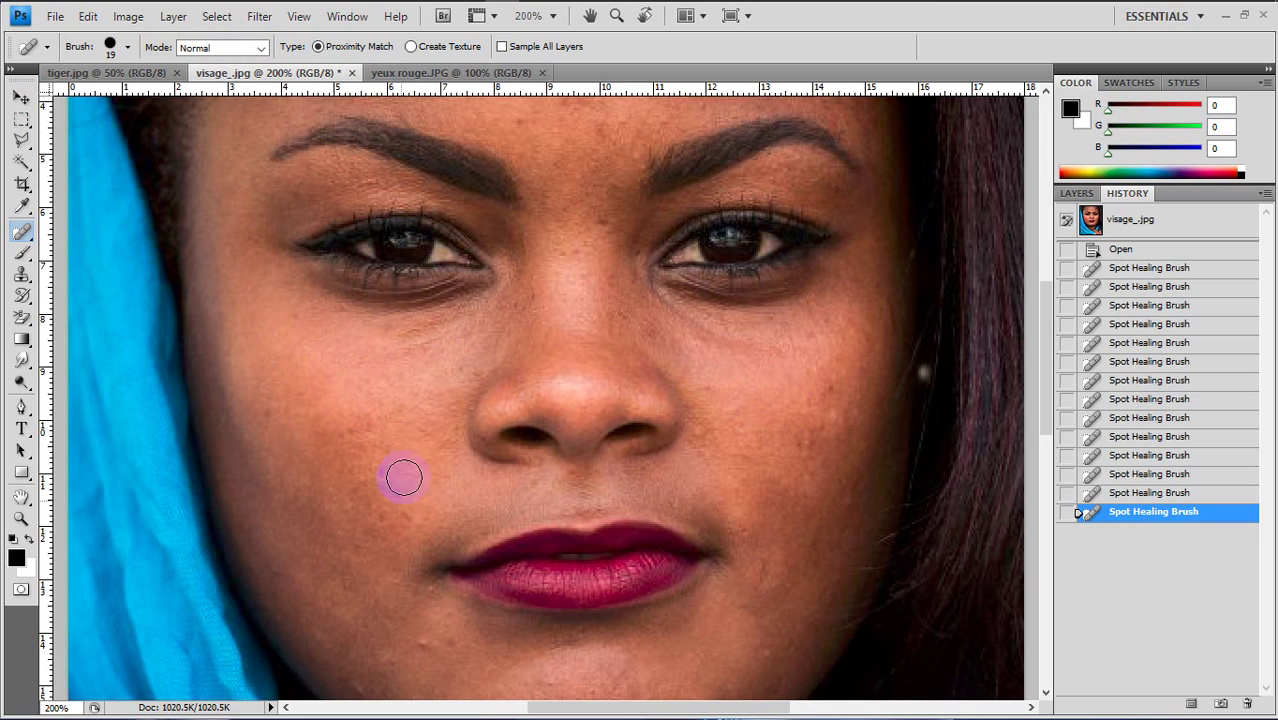
left_click(417, 641)
left_click(423, 643)
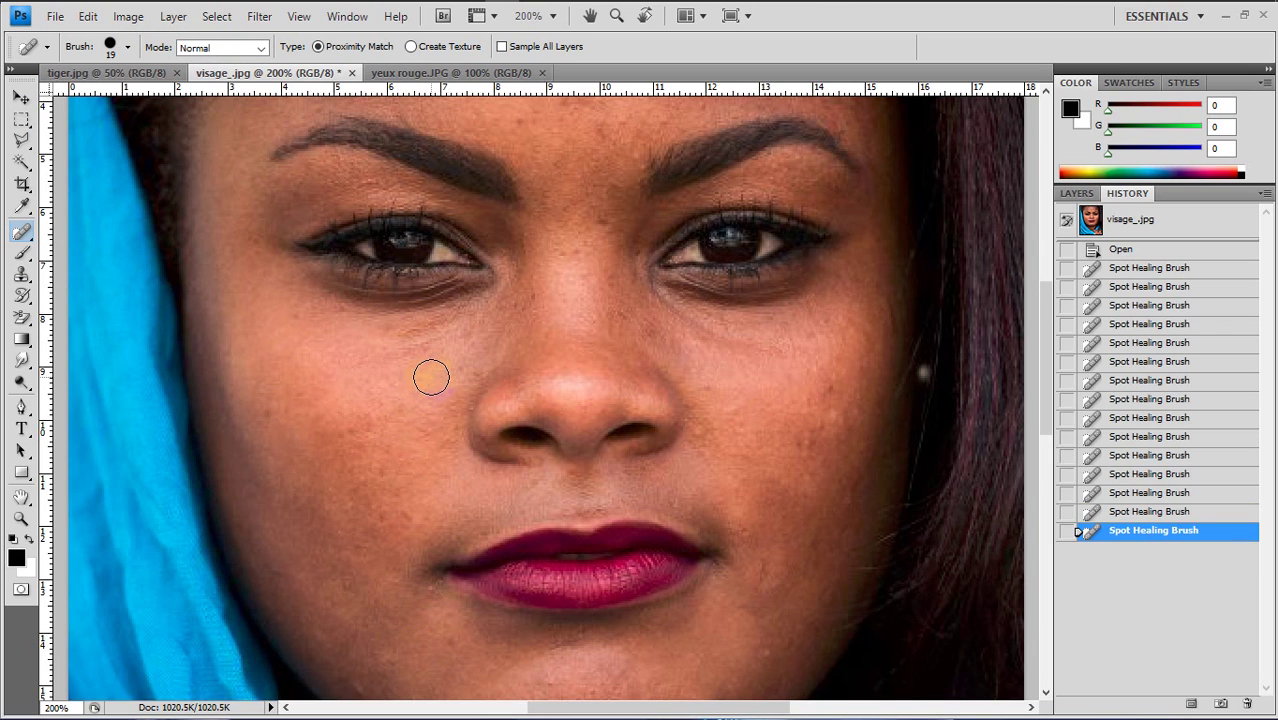
left_click_drag(431, 377, 364, 377)
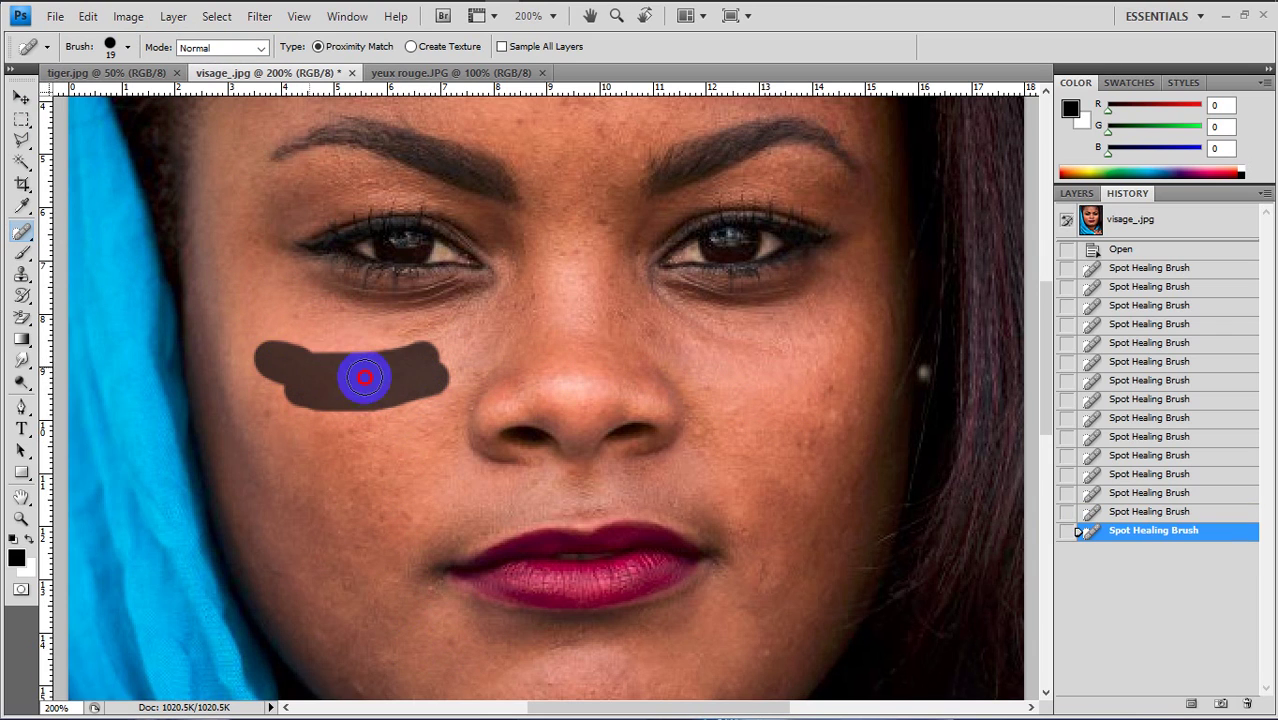
Step: Spot-heal the left cheek spot again, then revert visage_.jpg to its original History snapshot
mouse_move(364, 377)
left_mouse_down()
mouse_move(372, 414)
mouse_move(345, 447)
left_mouse_up()
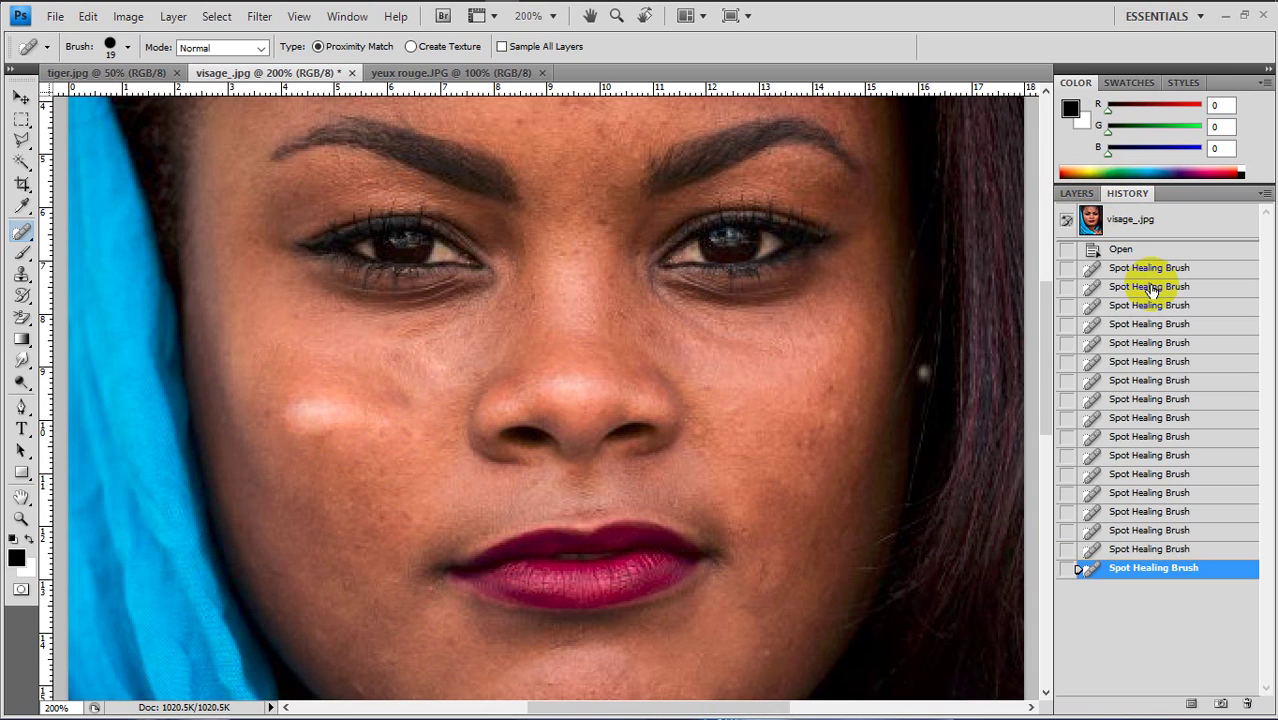
left_click(1120, 250)
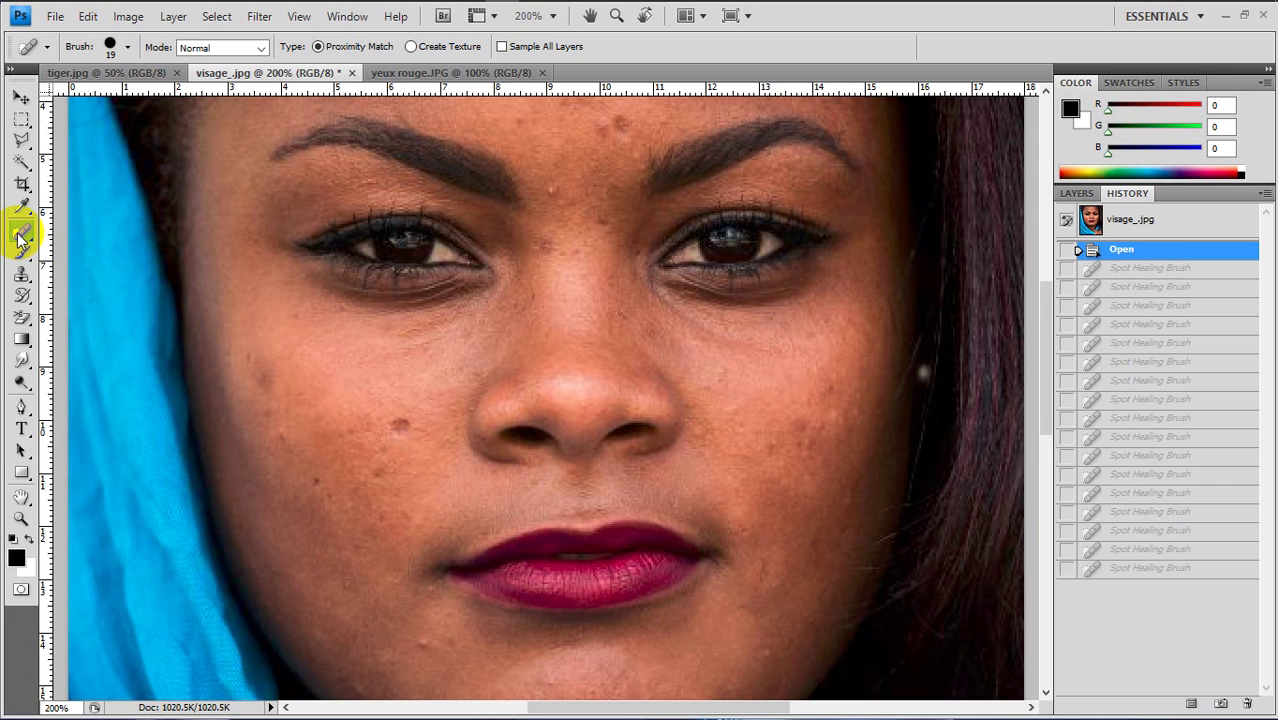
left_click(397, 423)
left_click_drag(395, 421, 400, 430)
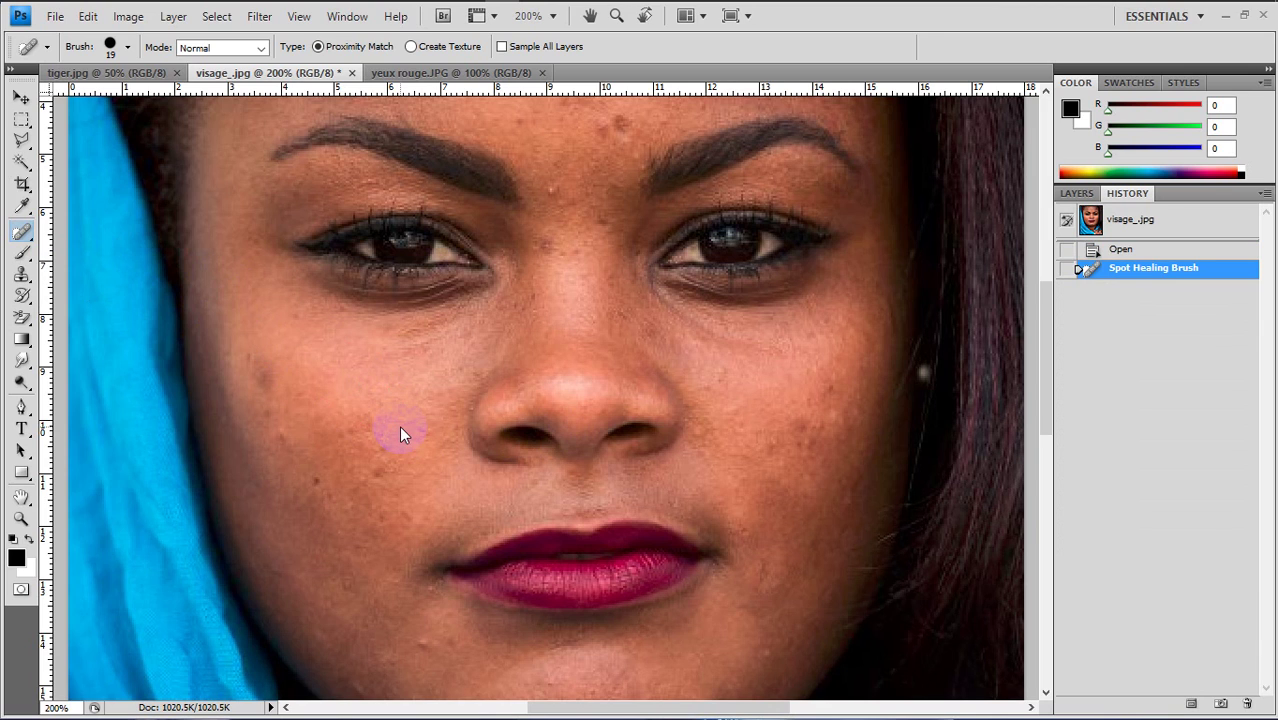
left_click(401, 421)
left_click(1124, 226)
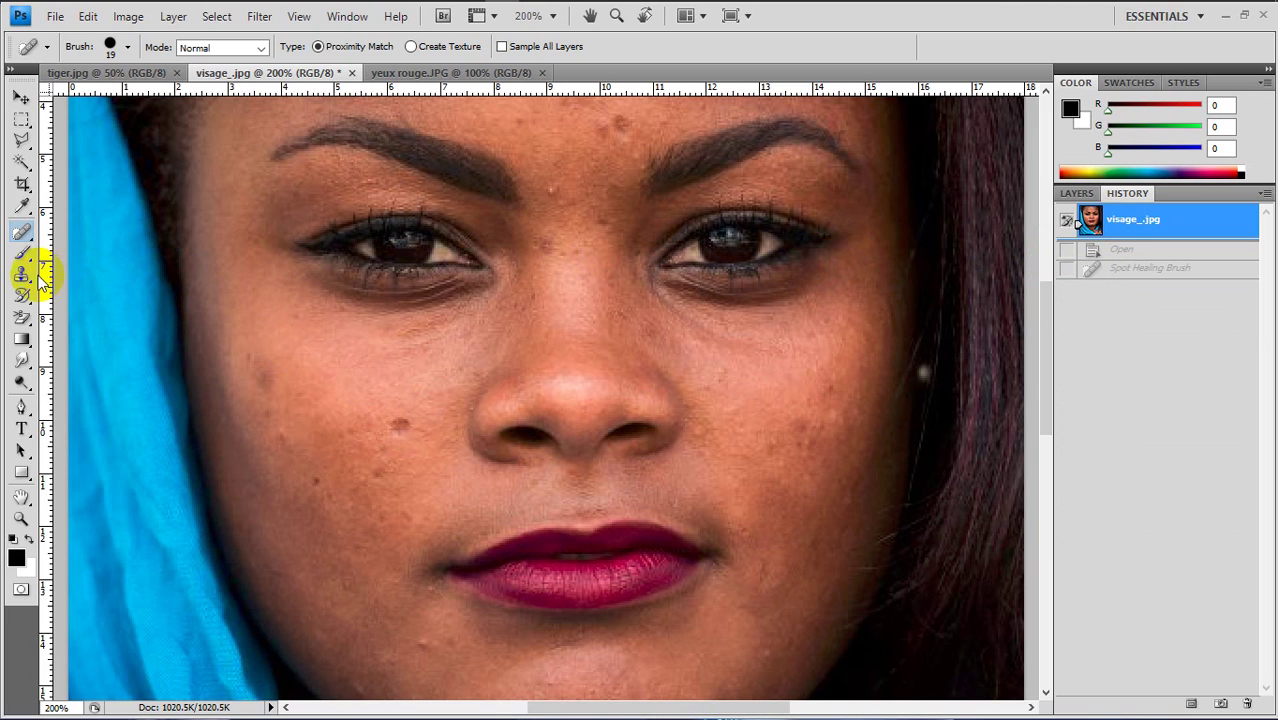
left_click(27, 243)
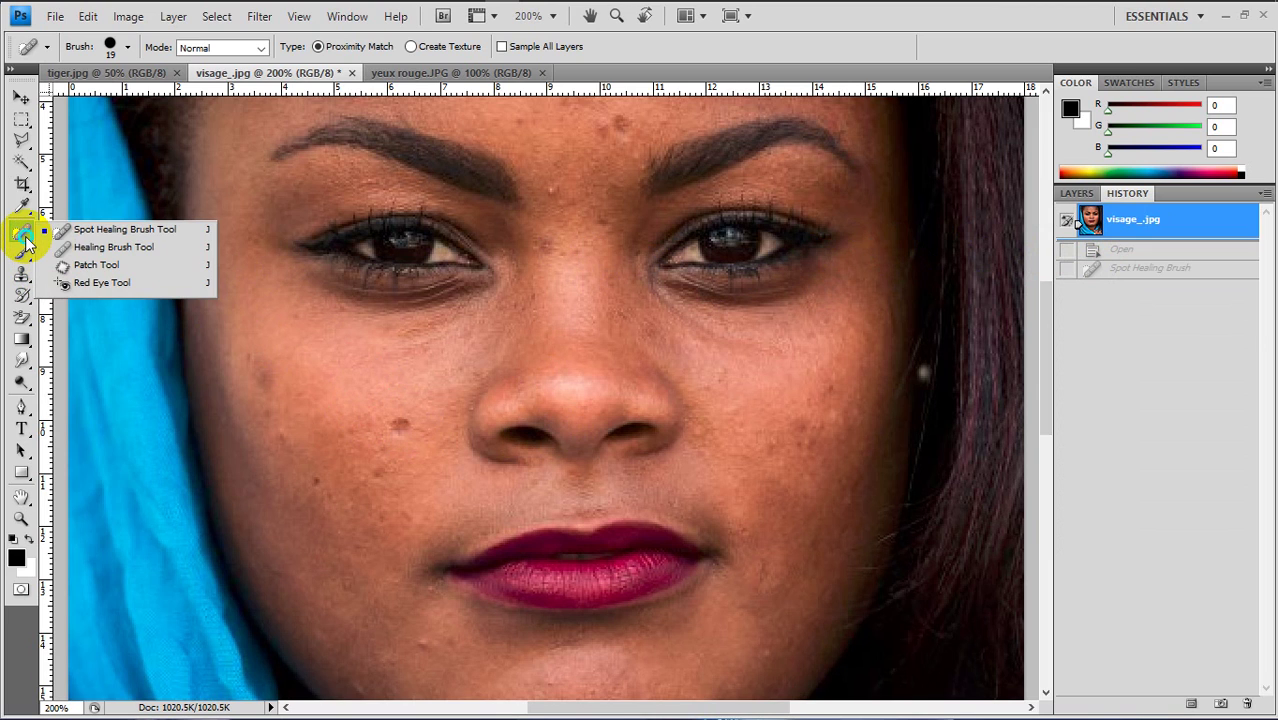
Step: Switch to the Healing Brush Tool and sample clean cheek skin as the source point
left_click_drag(27, 243, 152, 250)
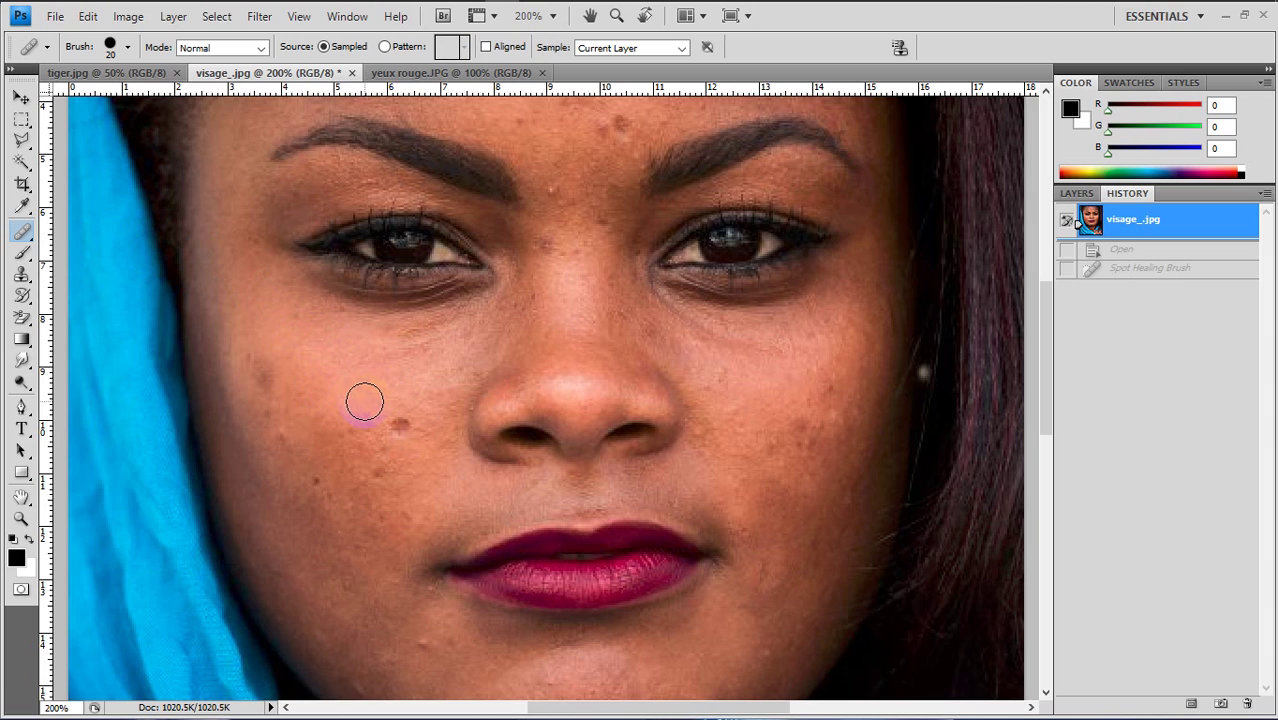
left_click(365, 400)
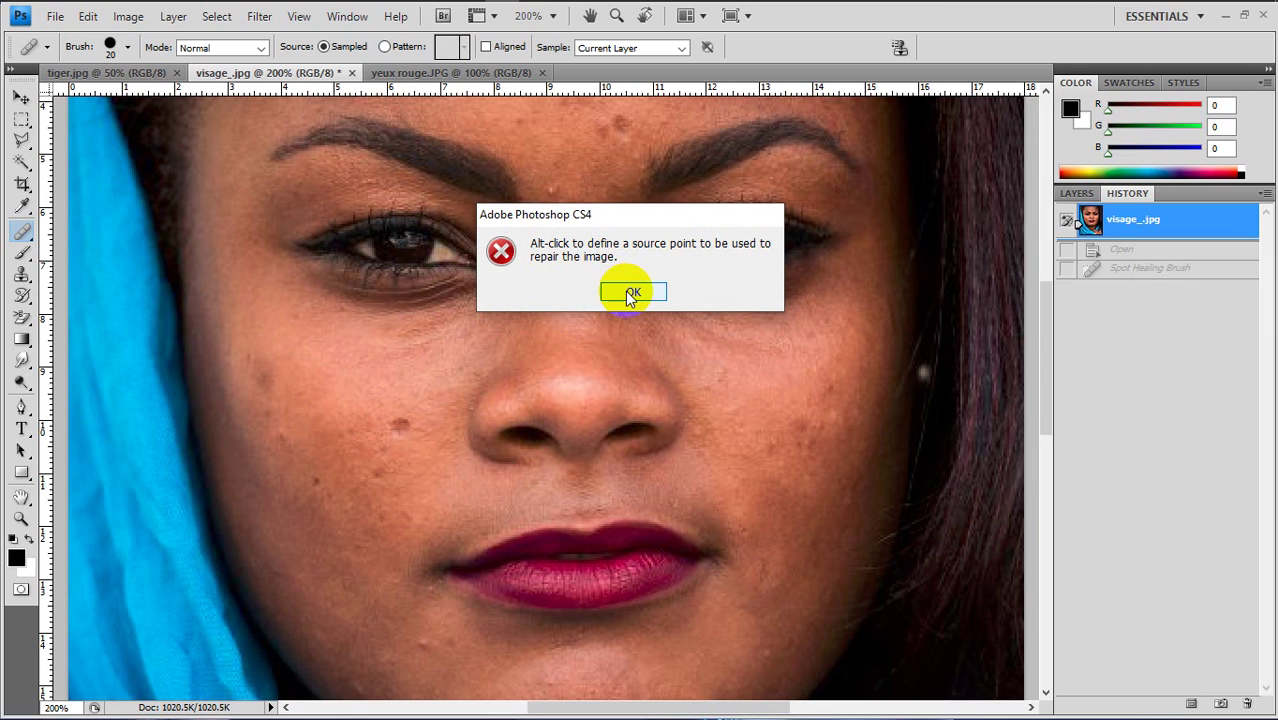
left_click(629, 291)
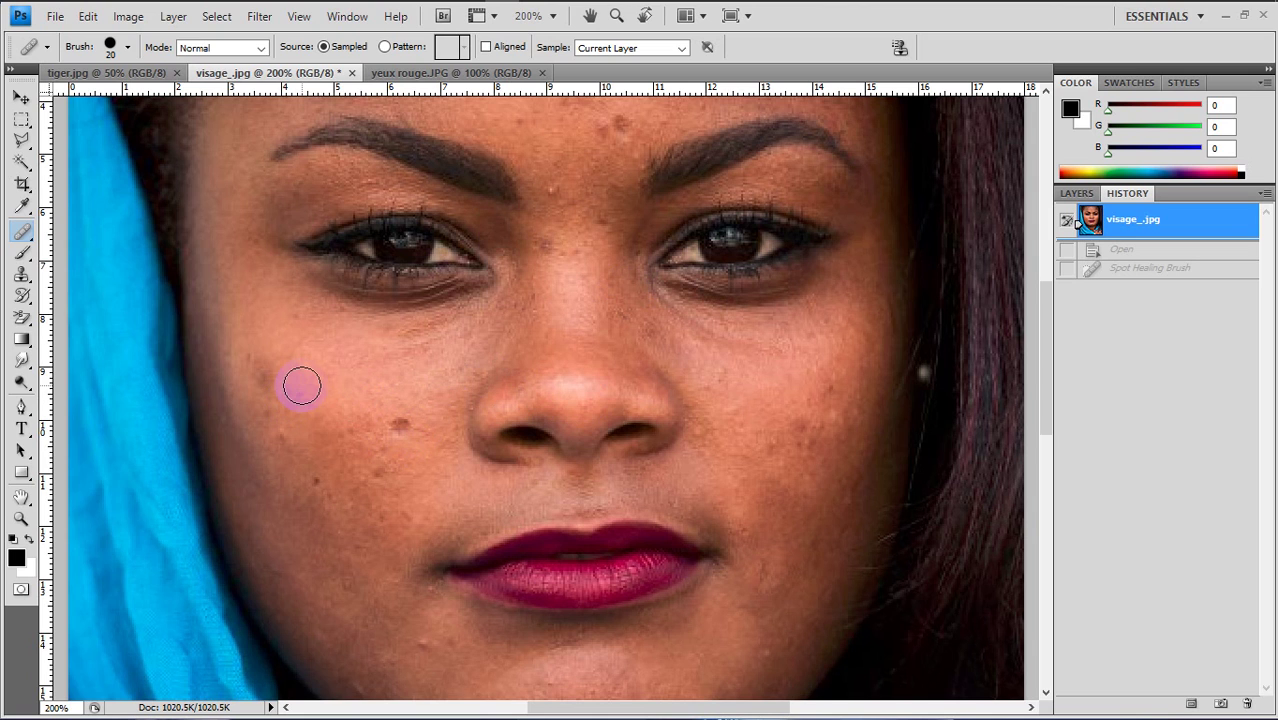
left_click(302, 385)
left_click(620, 292)
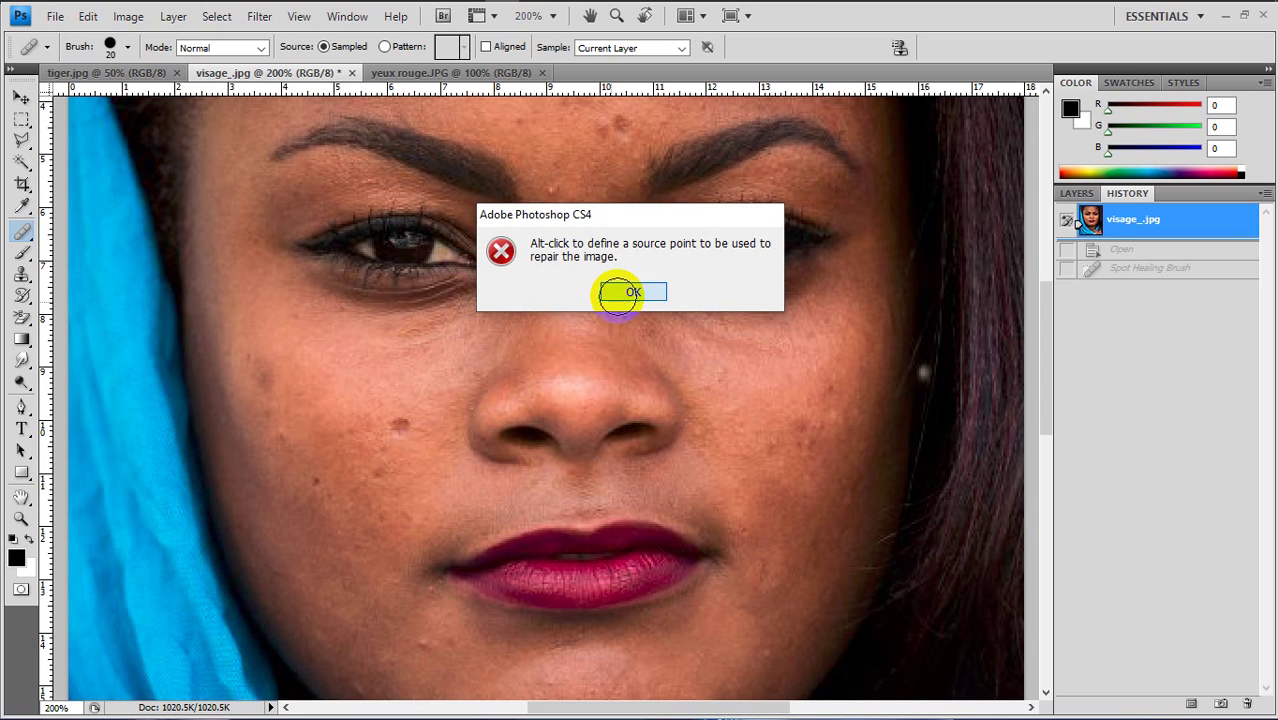
left_click(316, 409, "alt")
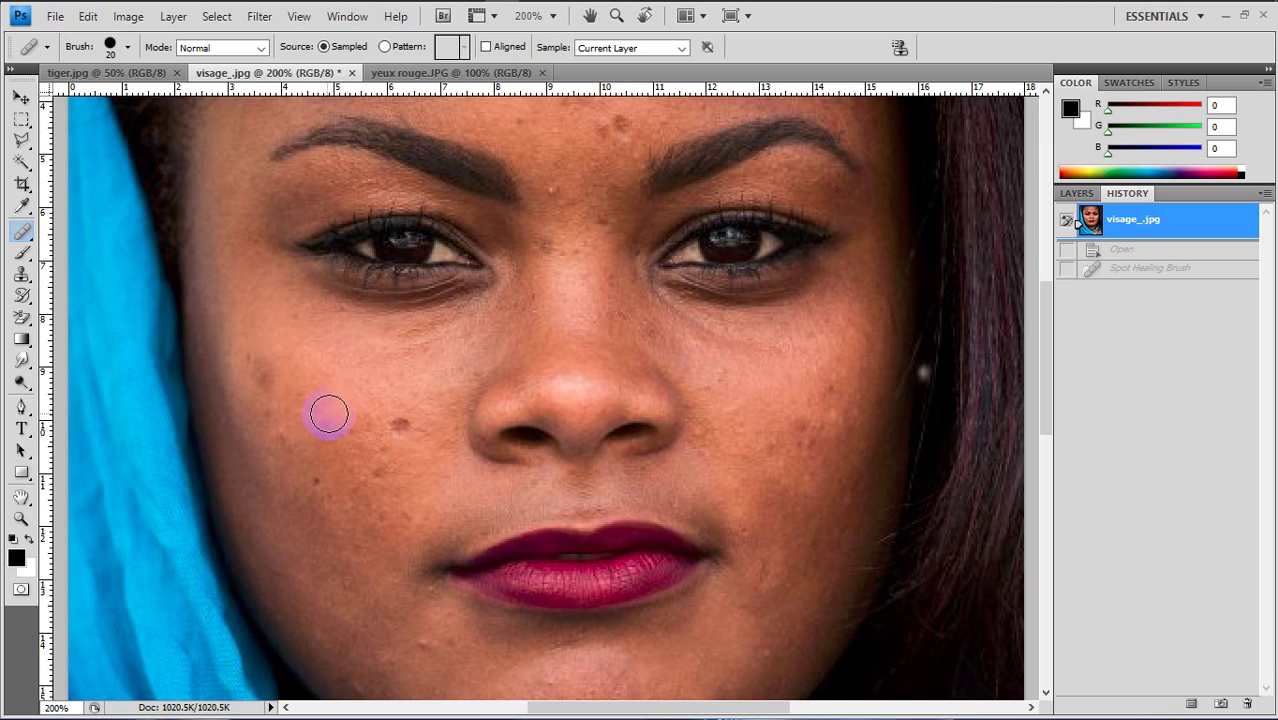
Step: Heal forehead spots, the left cheek spot and the chin, undoing the last cheek stroke
left_click(402, 424)
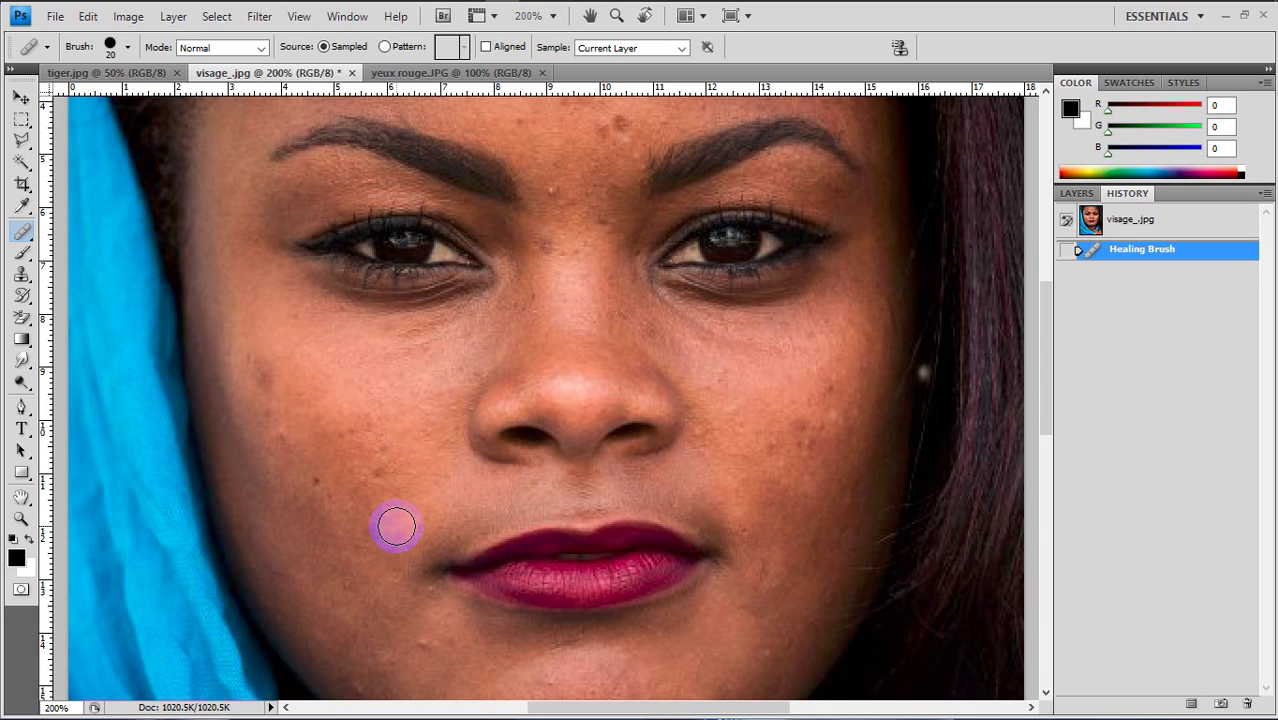
left_click(623, 126)
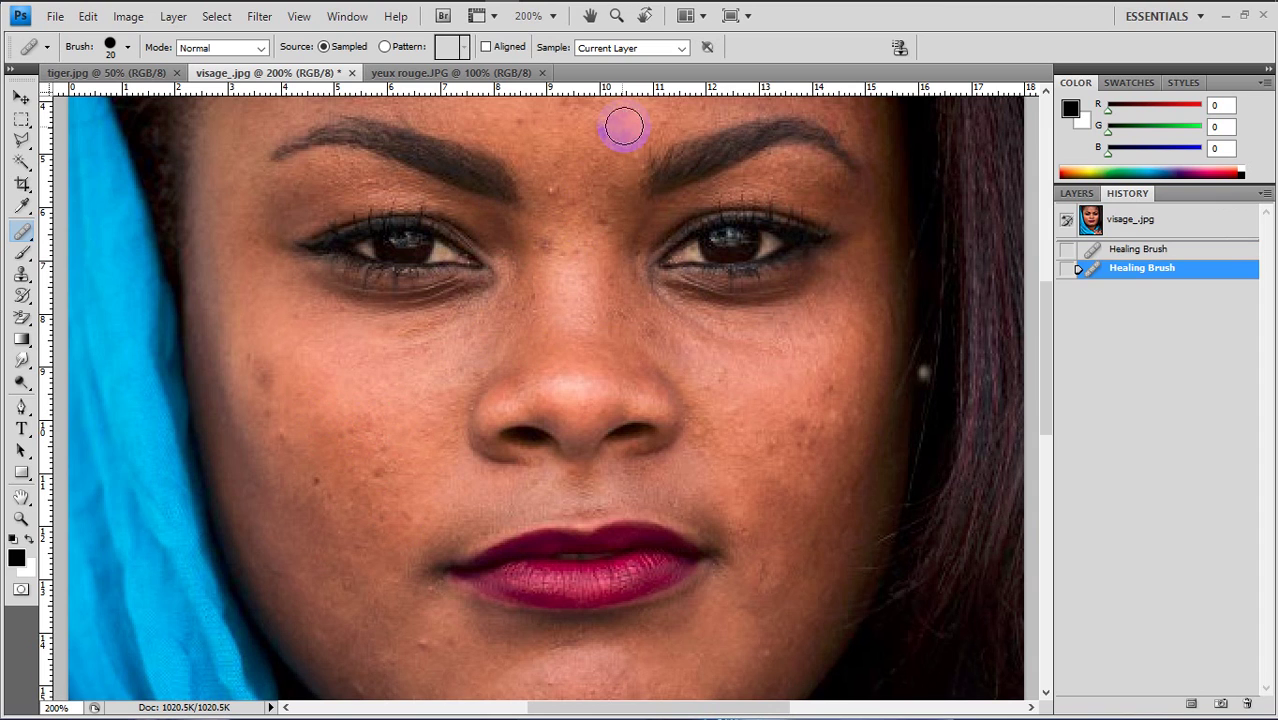
left_click(604, 205)
left_click(556, 196)
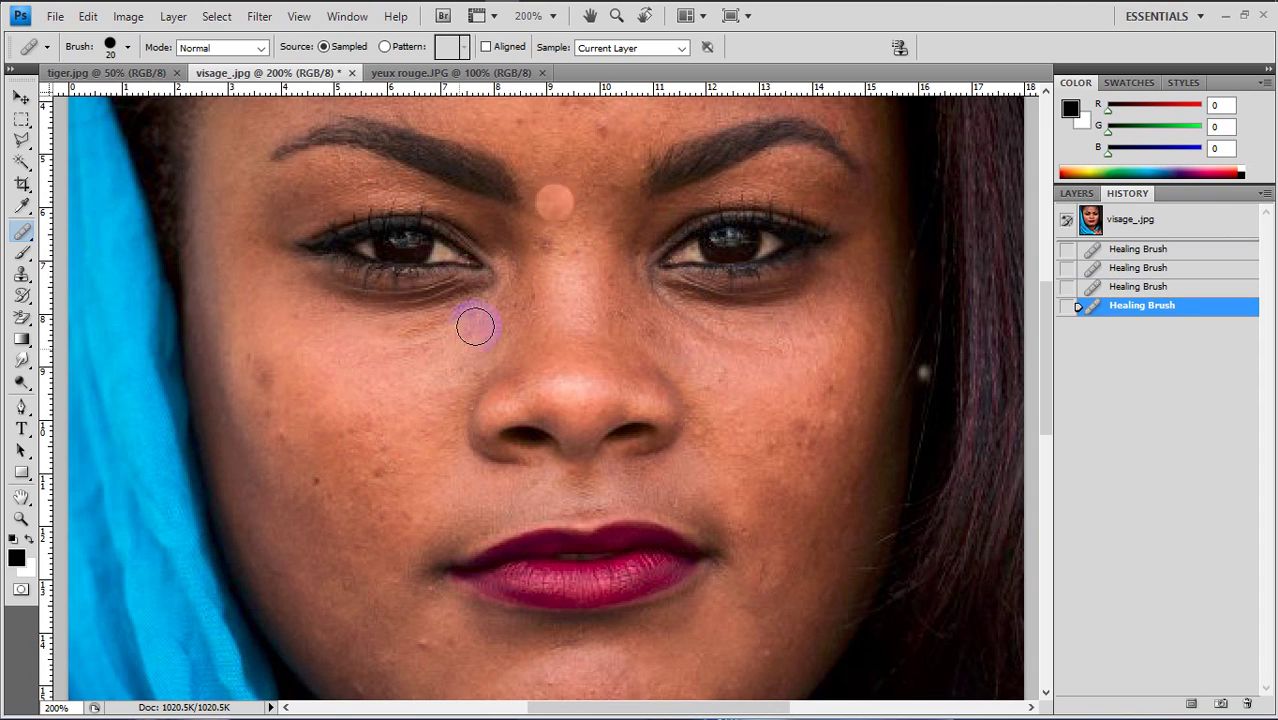
left_click(262, 375)
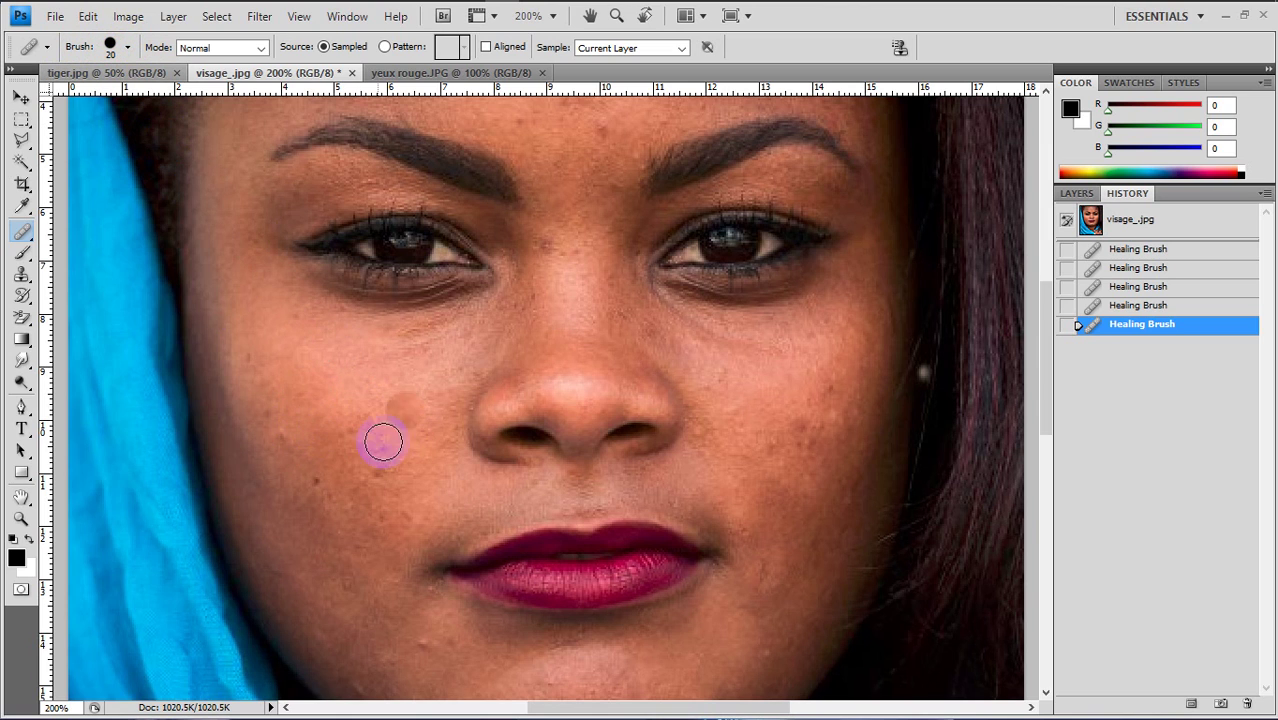
mouse_move(385, 590)
left_mouse_down()
mouse_move(422, 640)
mouse_move(538, 655)
left_mouse_up()
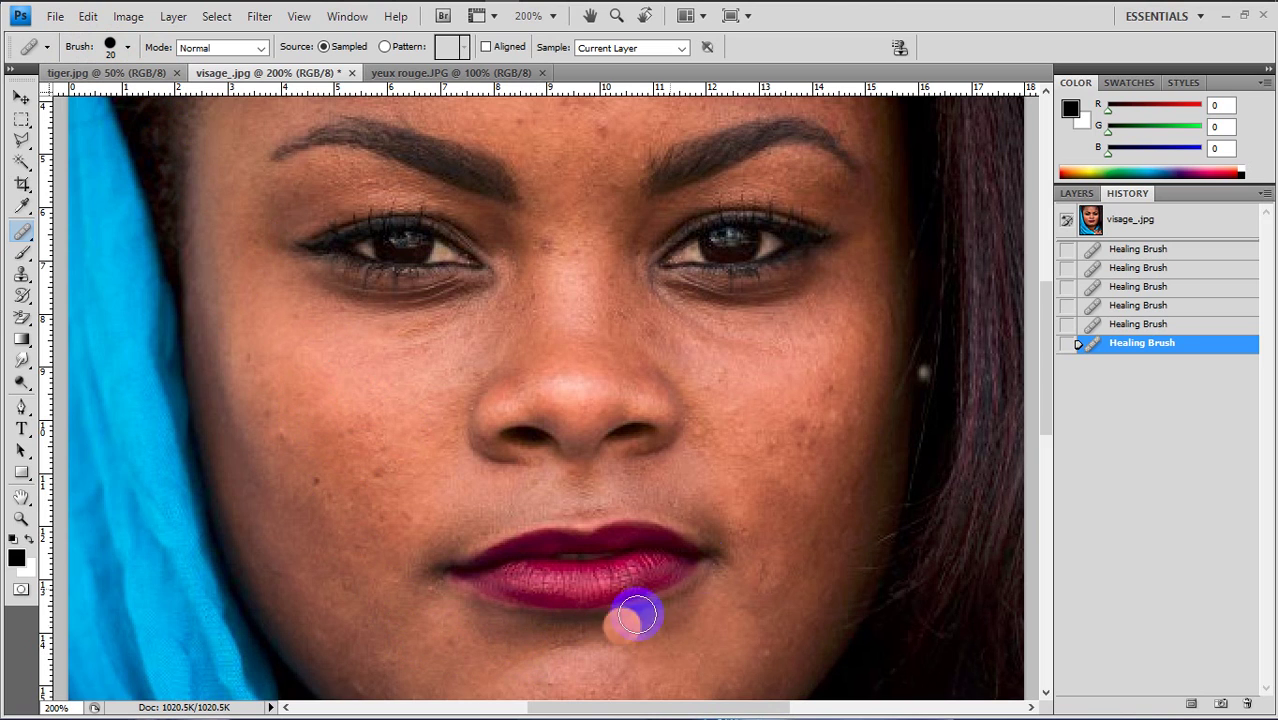
mouse_move(328, 483)
left_mouse_down()
mouse_move(313, 431)
mouse_move(441, 656)
left_mouse_up()
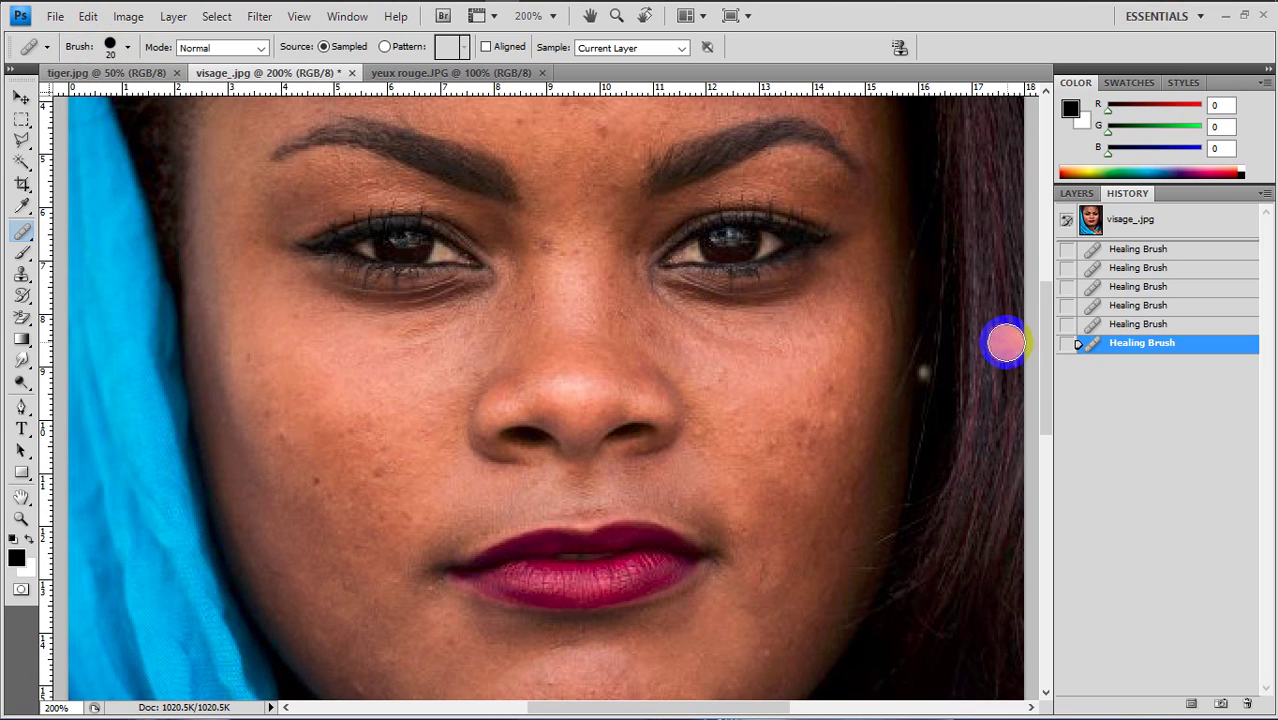
left_click(1136, 325)
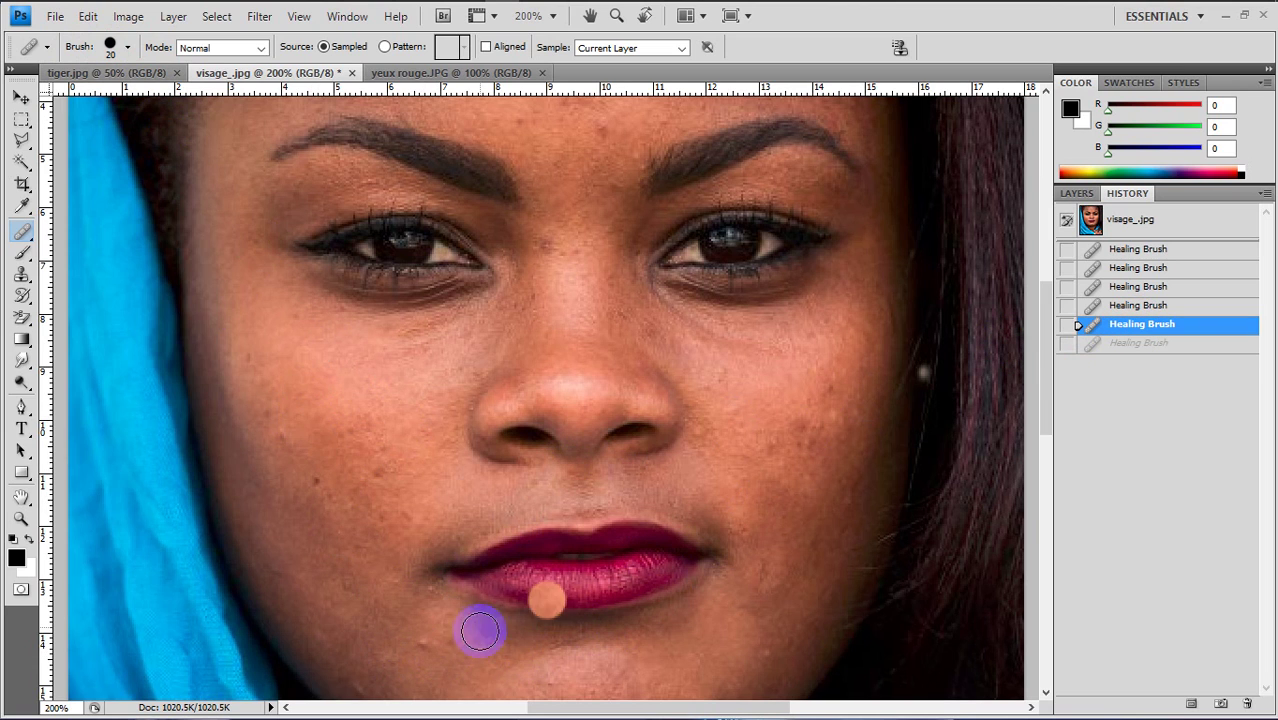
Step: Heal the chin spot, several left-cheek blemishes and the blemish beside the nose
left_click(424, 640)
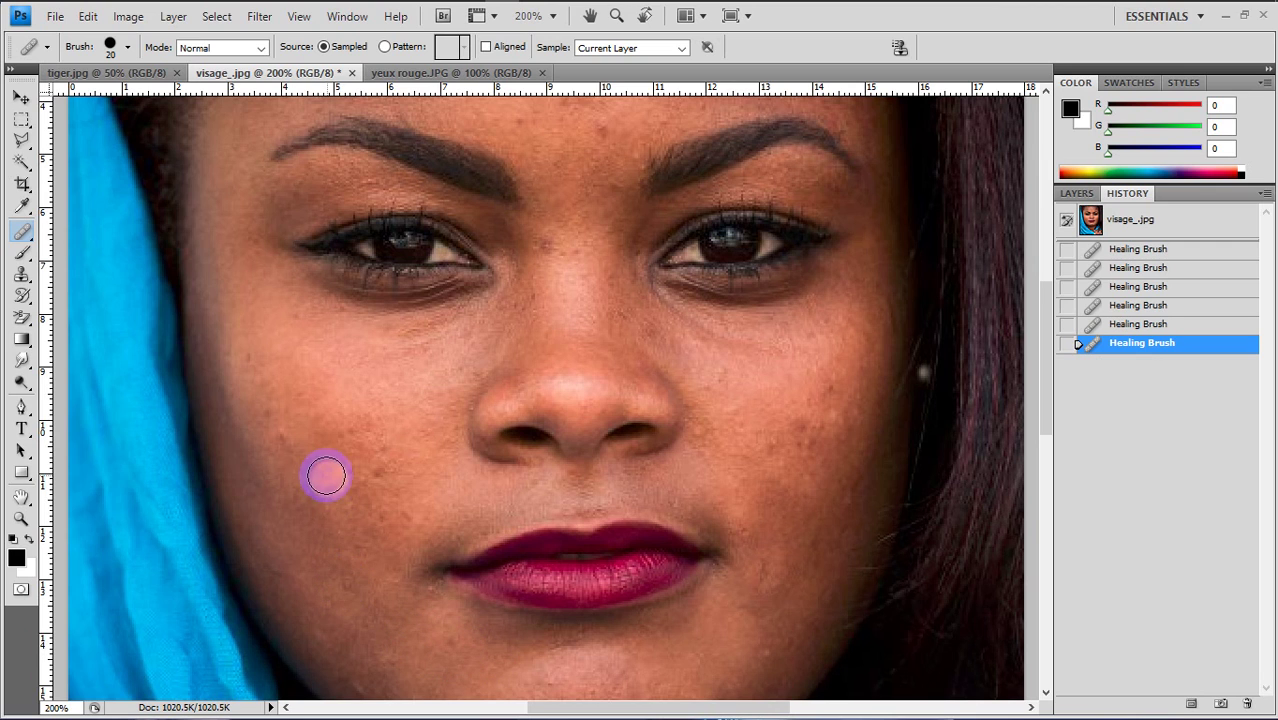
left_click(320, 487)
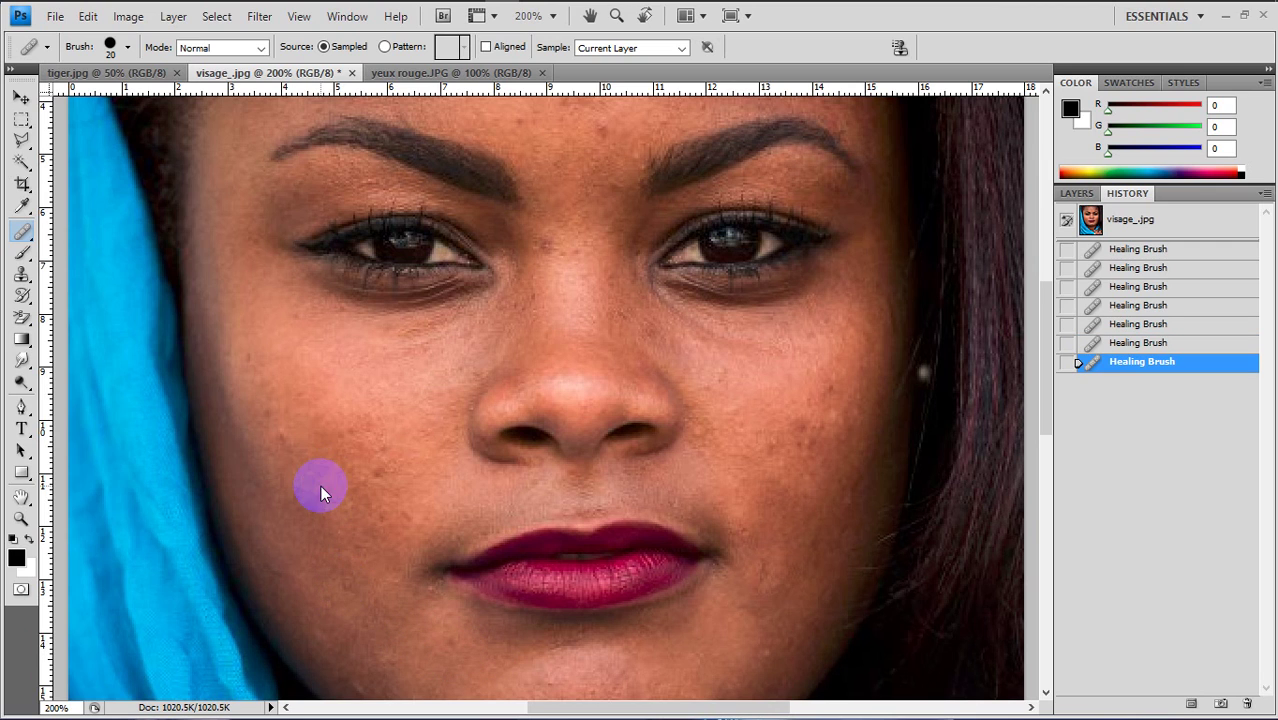
left_click(379, 475)
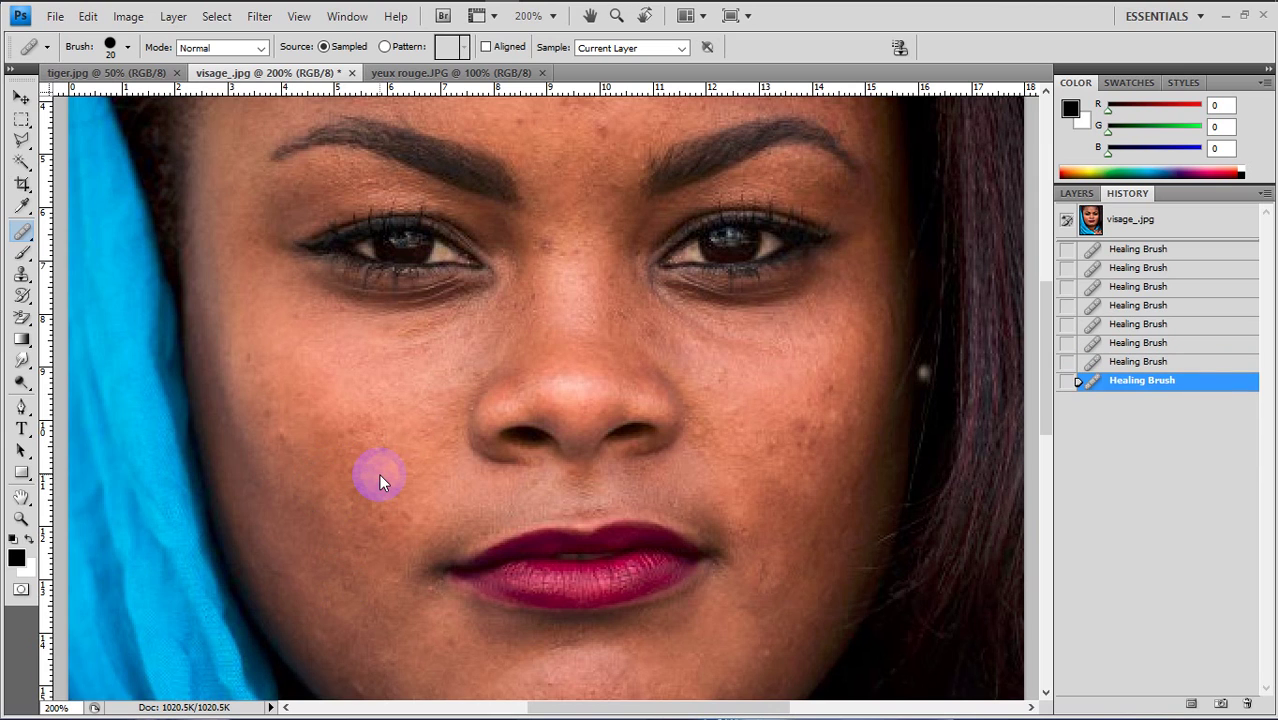
left_click(291, 440)
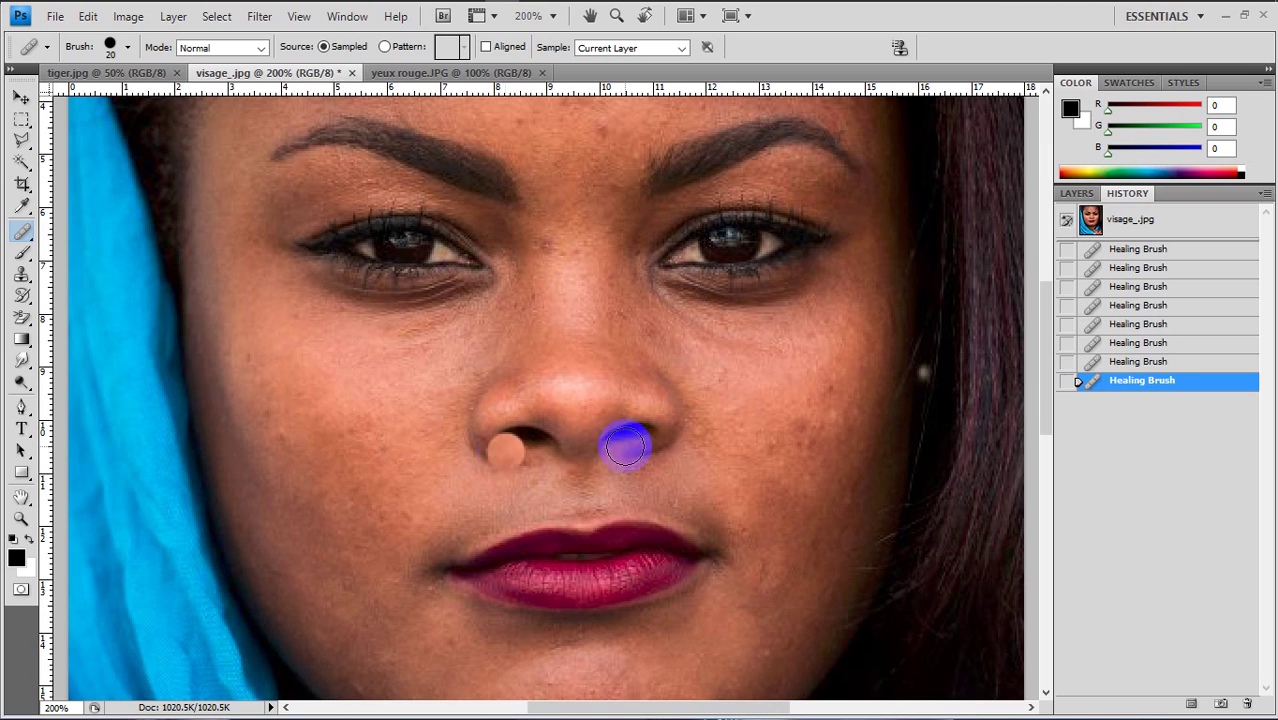
left_click(799, 429)
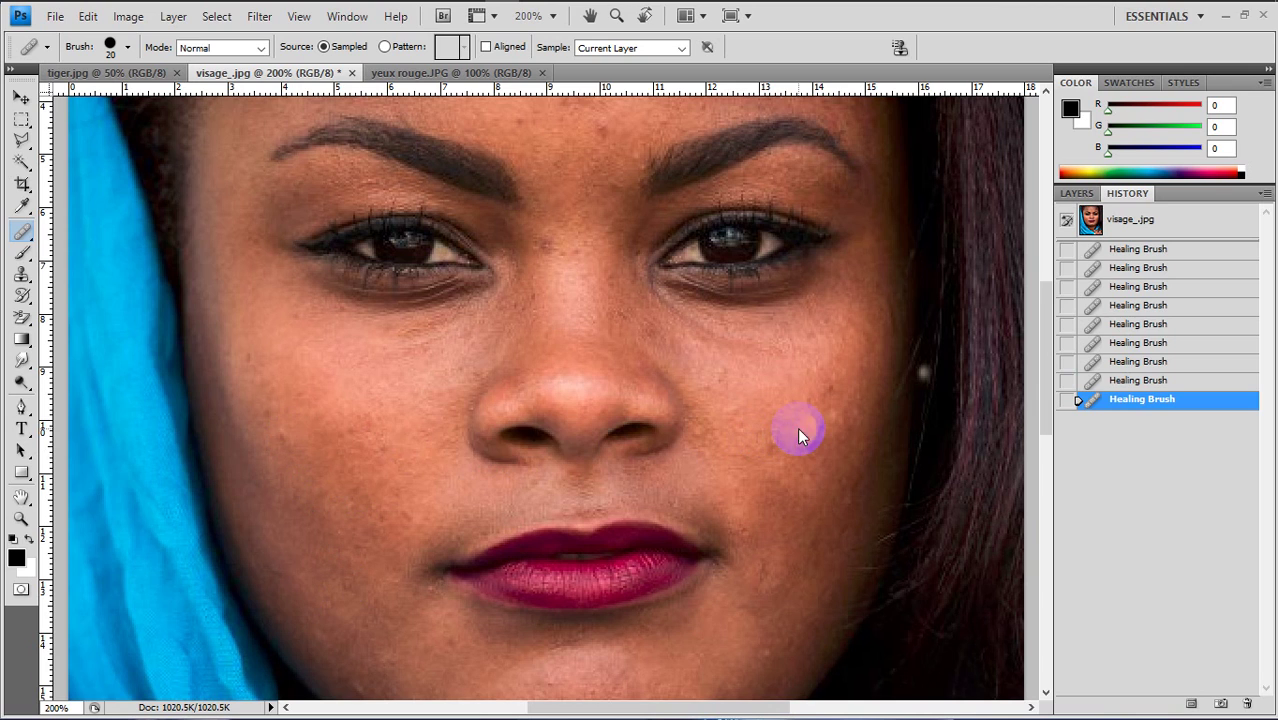
left_click(354, 428)
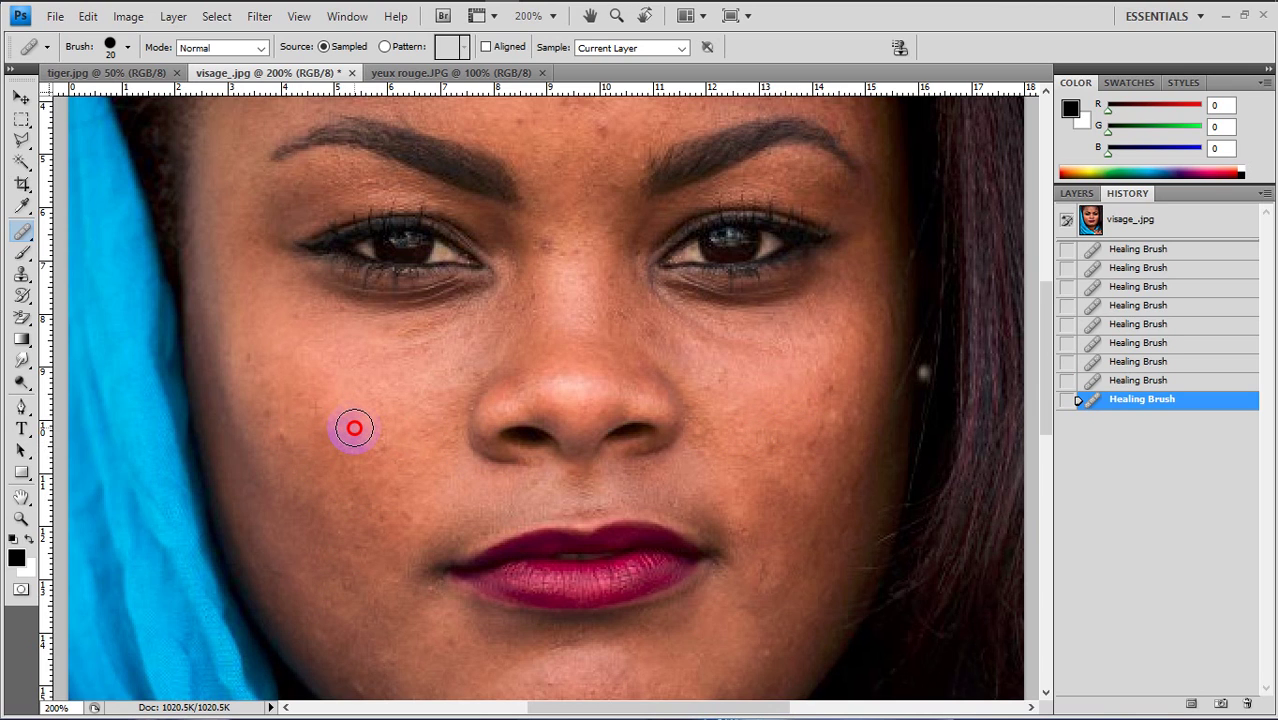
left_click_drag(354, 428, 354, 429)
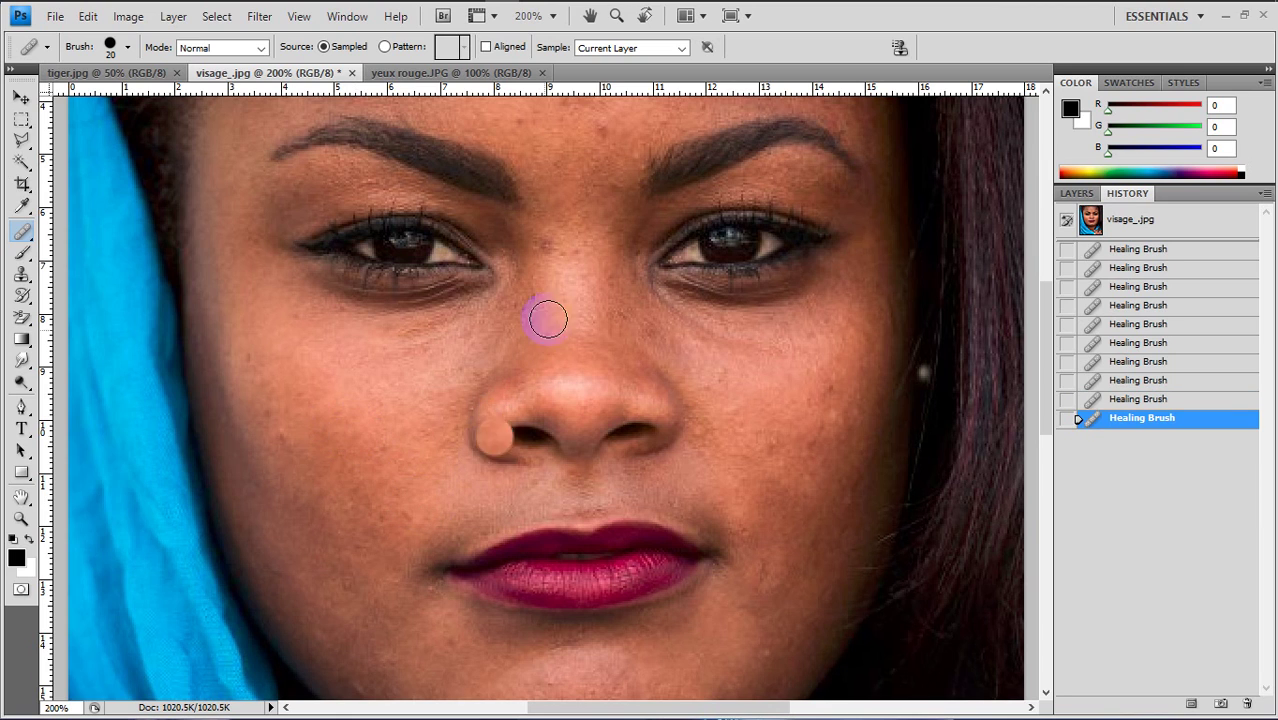
Step: Heal the nose bridge, between the eyebrows, three forehead spots and two nose blemishes
left_click(551, 249, "alt")
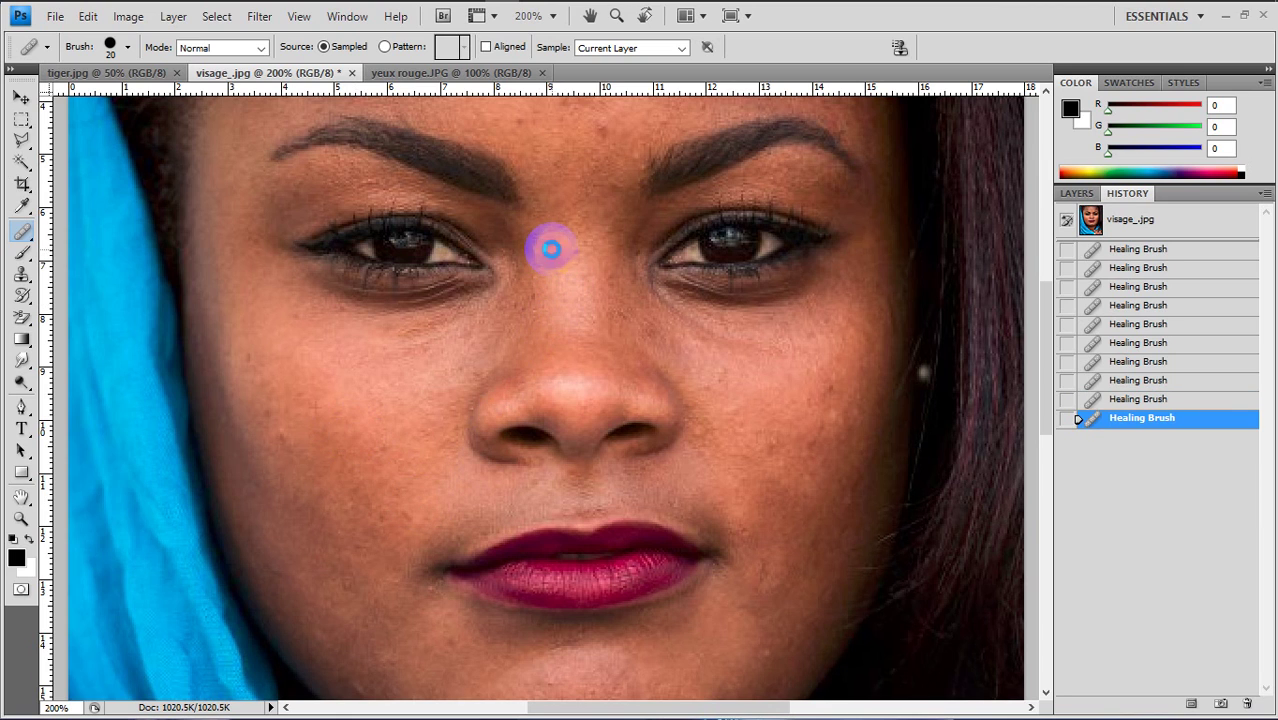
left_click_drag(836, 401, 837, 395)
left_click(622, 177, "alt")
left_click(605, 134)
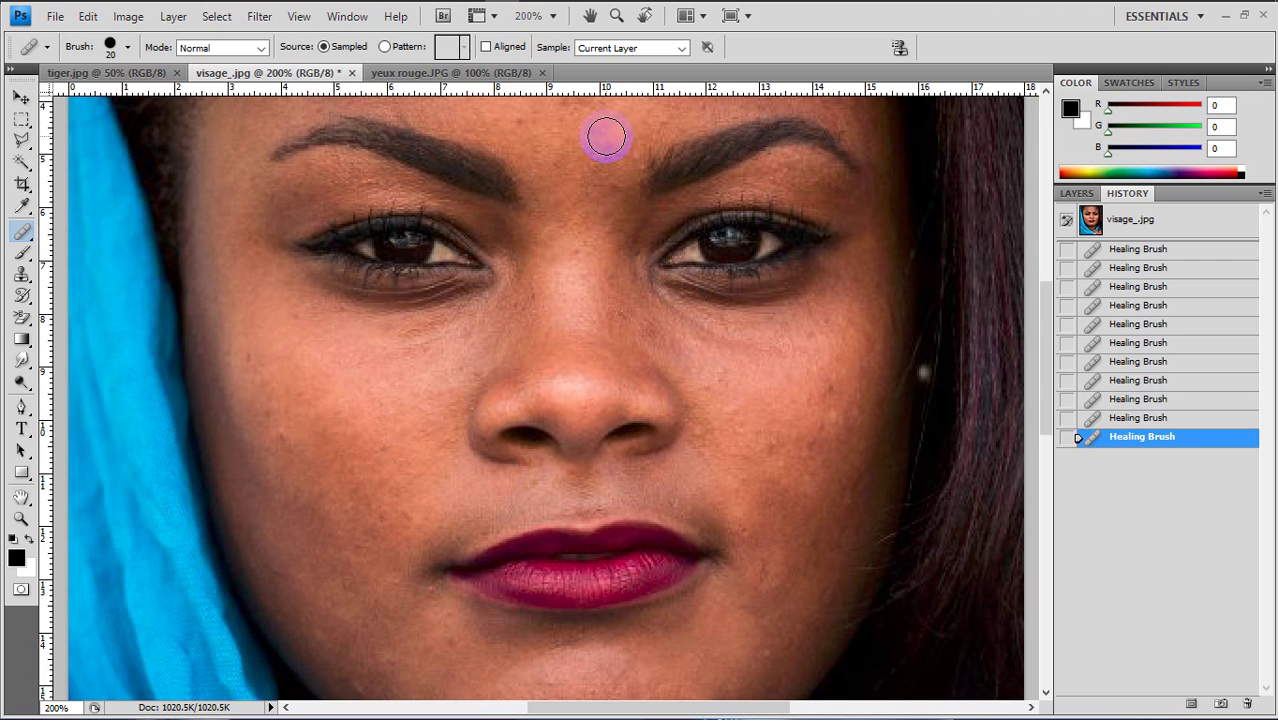
left_click(789, 147, "alt")
left_click(685, 248)
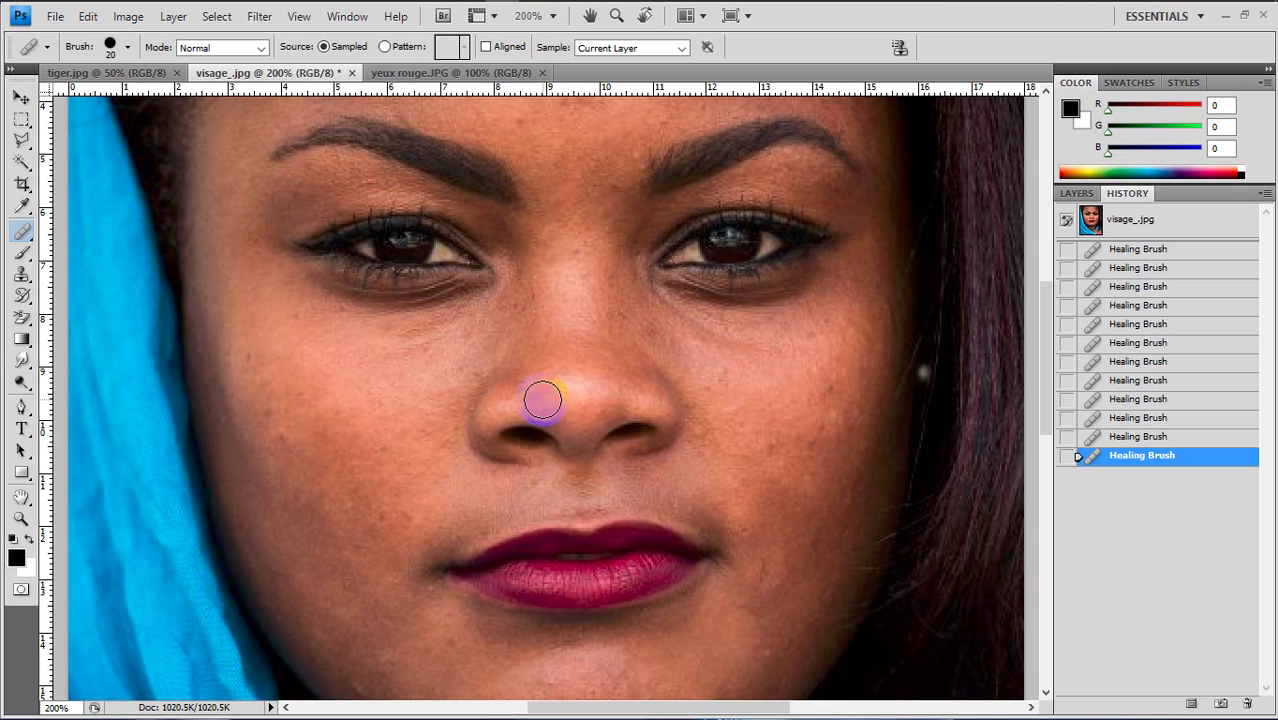
left_click(497, 466)
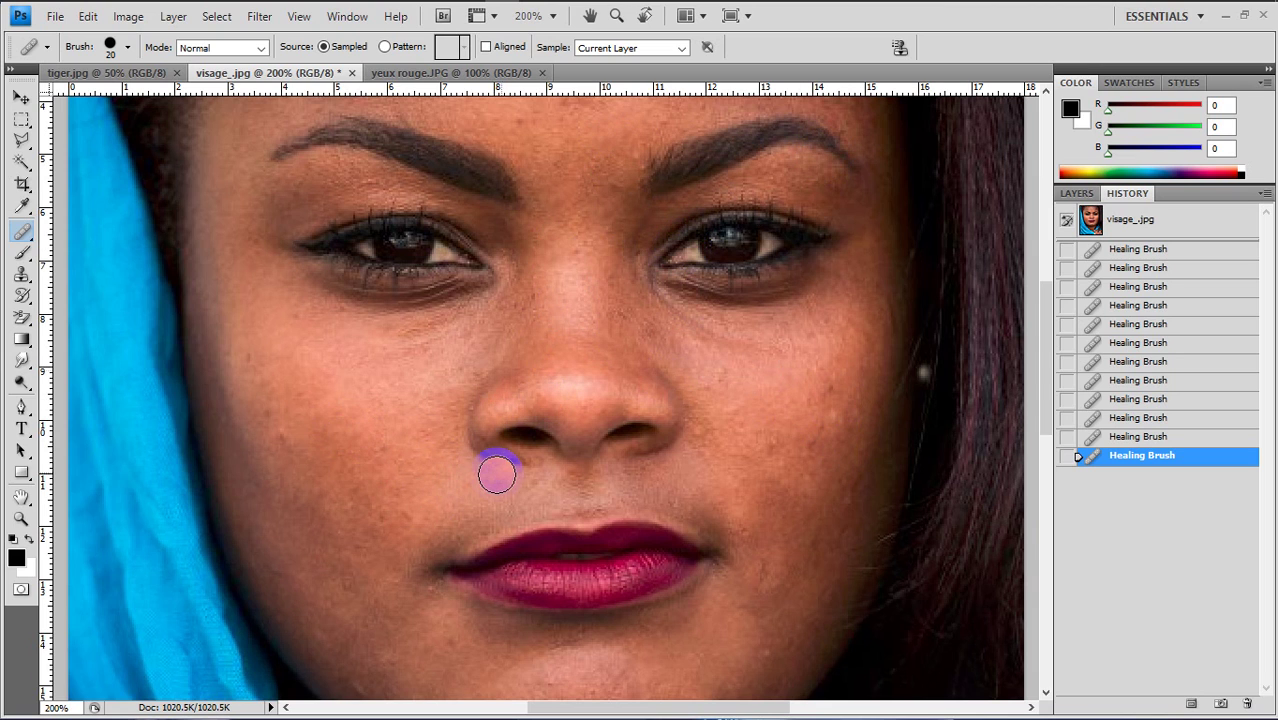
Step: Revert the portrait to its opened snapshot and switch to the Patch Tool
left_click(1133, 224)
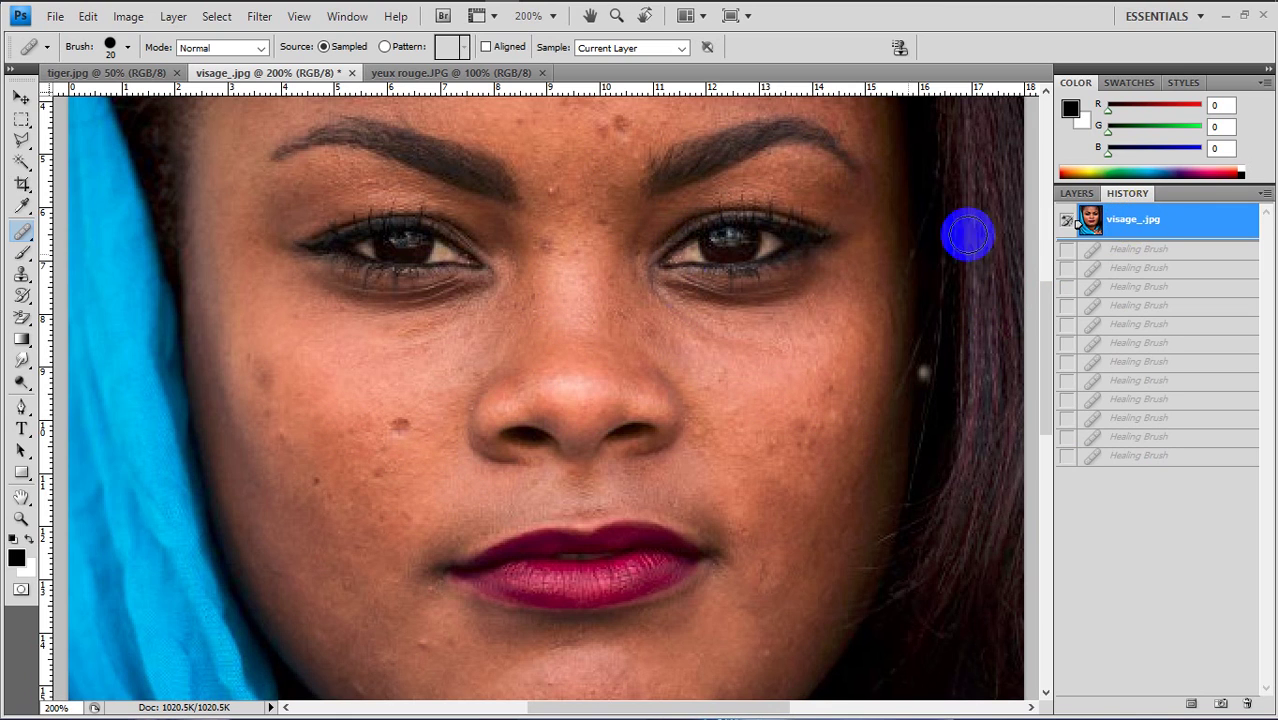
left_click(26, 237)
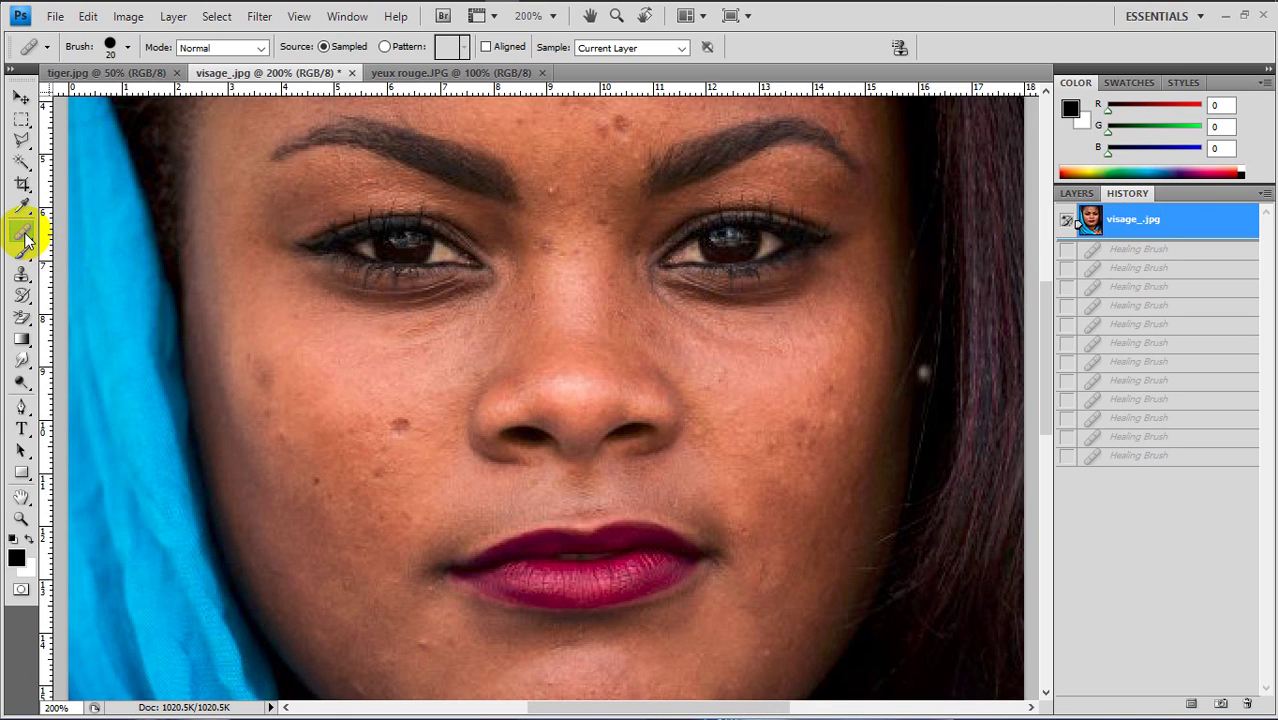
right_click(26, 237)
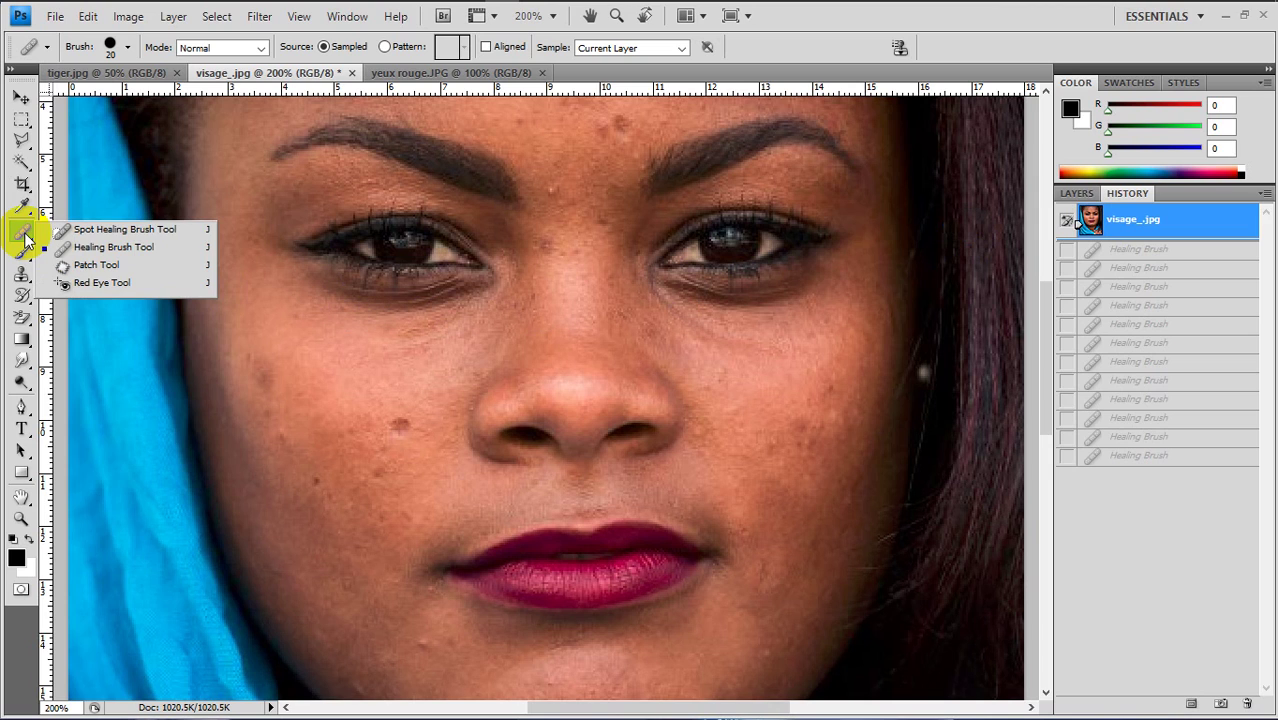
left_click(102, 265)
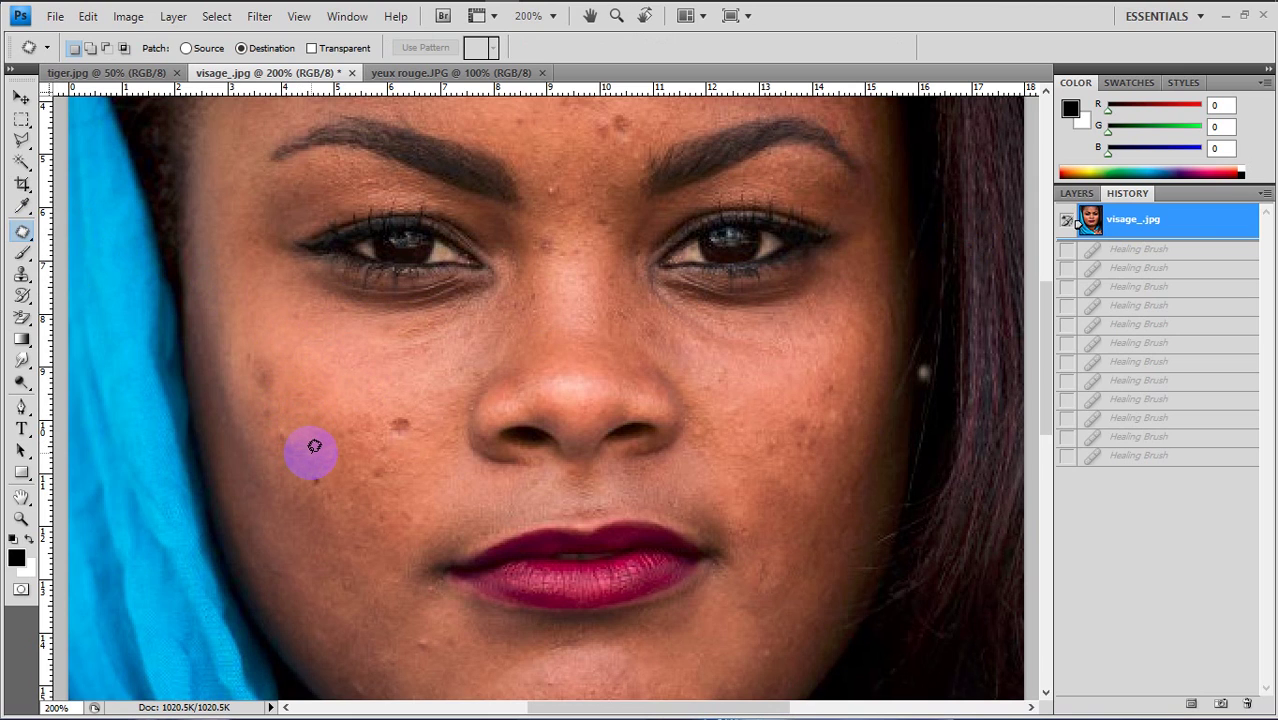
Step: Outline the dark left-cheek spot with the Patch Tool and drag it onto nearby clean skin
left_click_drag(314, 446, 352, 383)
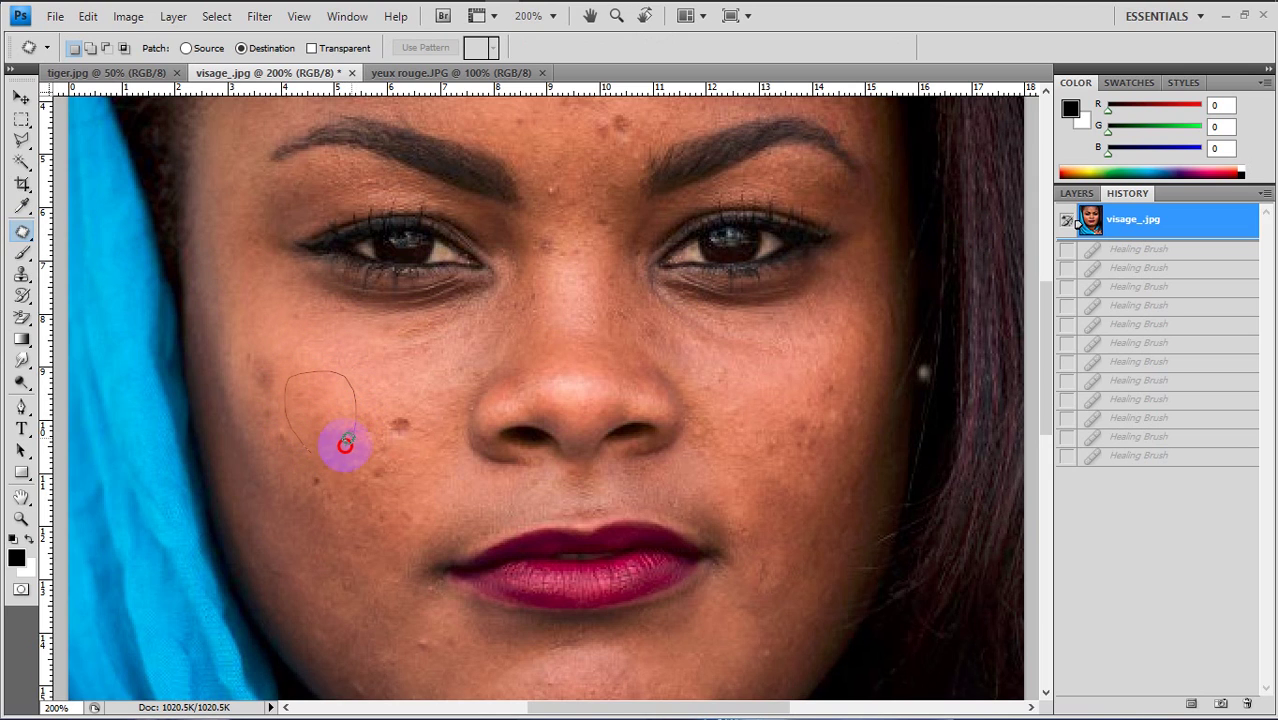
left_click_drag(309, 453, 310, 450)
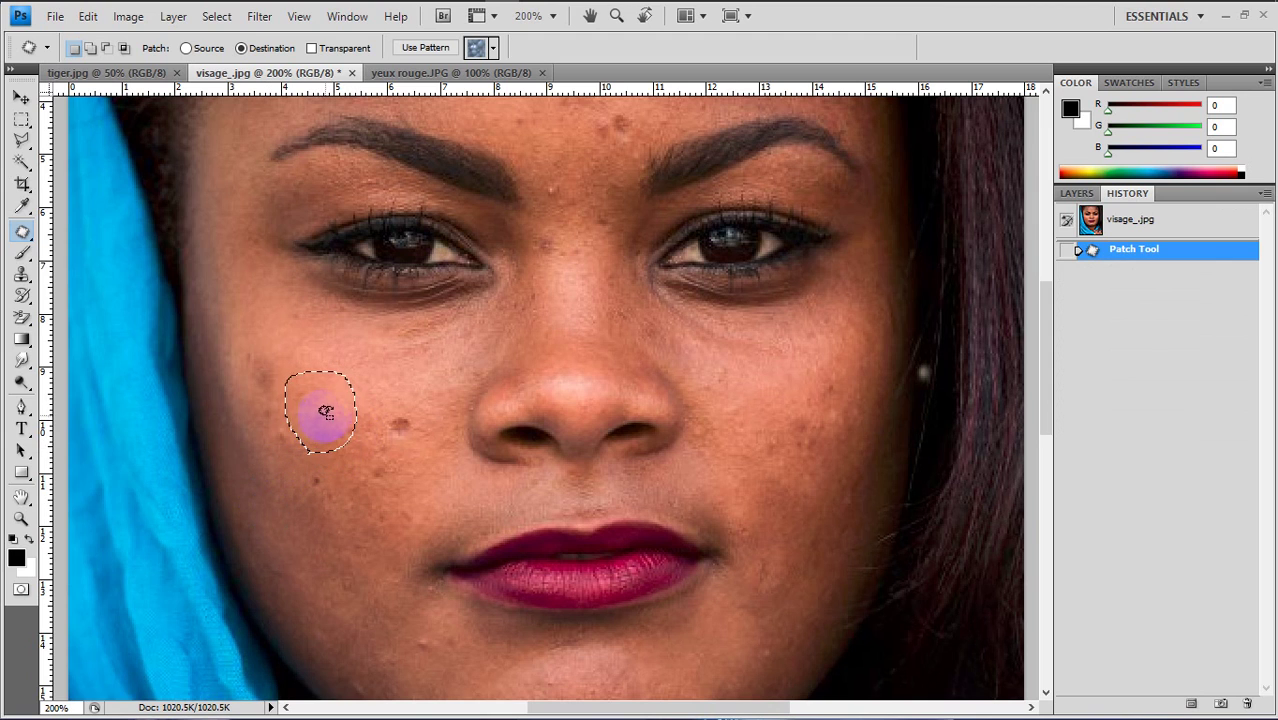
mouse_move(344, 410)
left_mouse_down()
mouse_move(374, 426)
mouse_move(418, 422)
left_mouse_up()
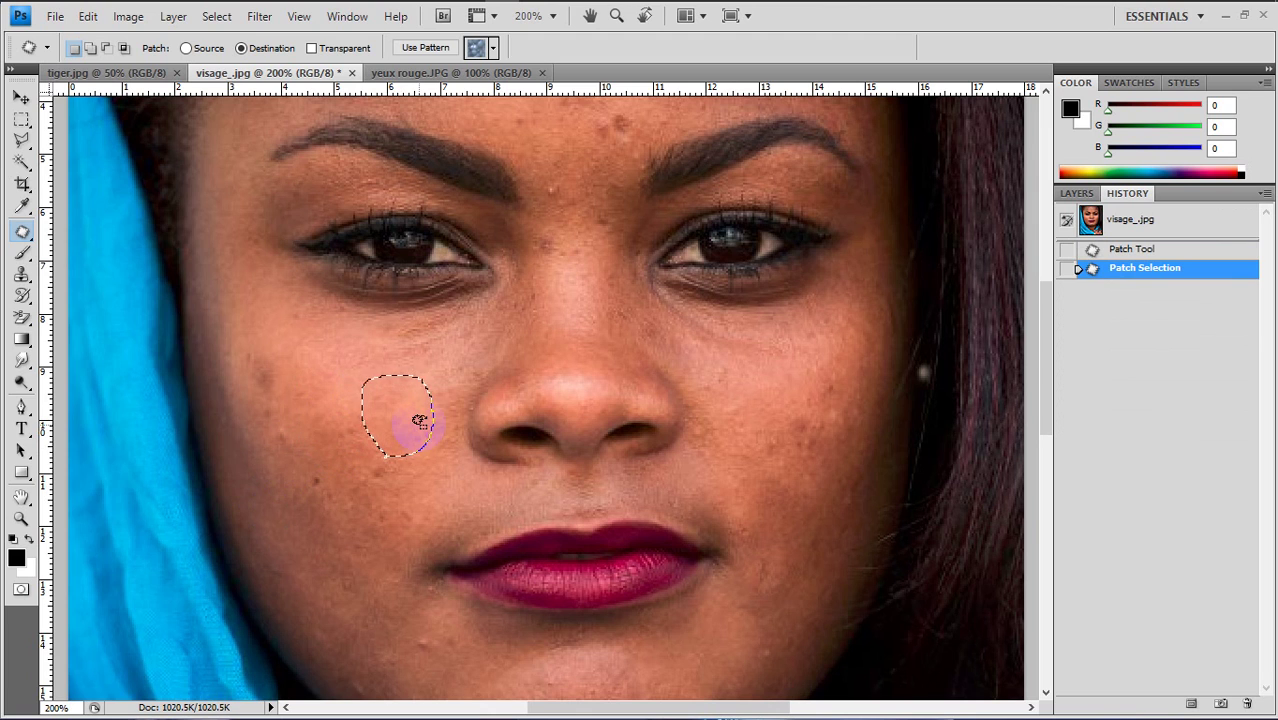
left_click(21, 119)
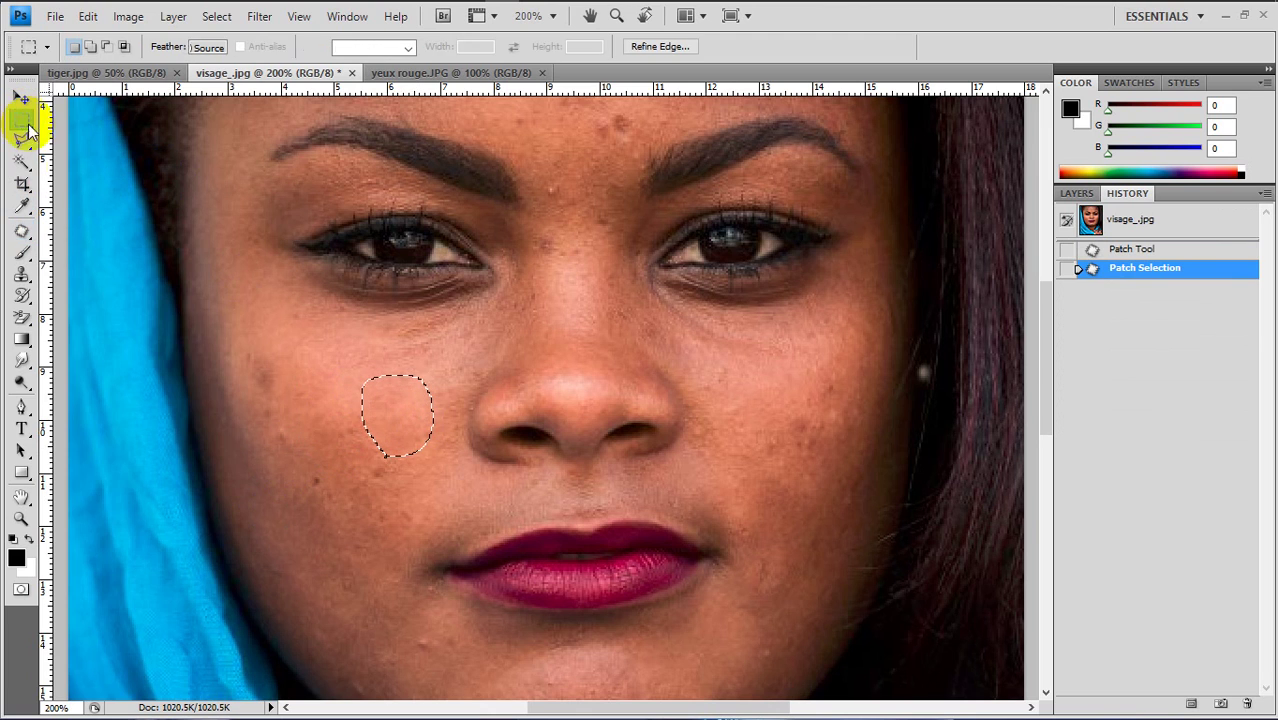
Step: Deselect, undo, and step through History to compare the cheek before and after patching
left_click(295, 365)
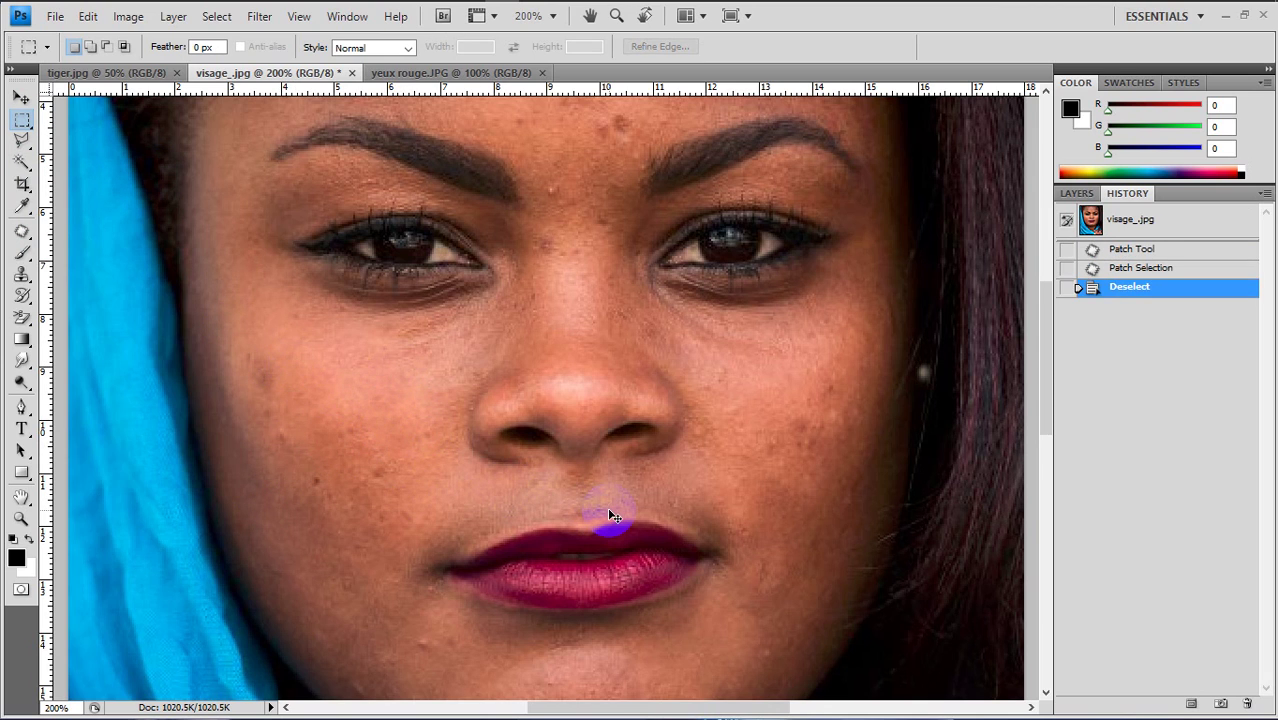
key("ctrl+z")
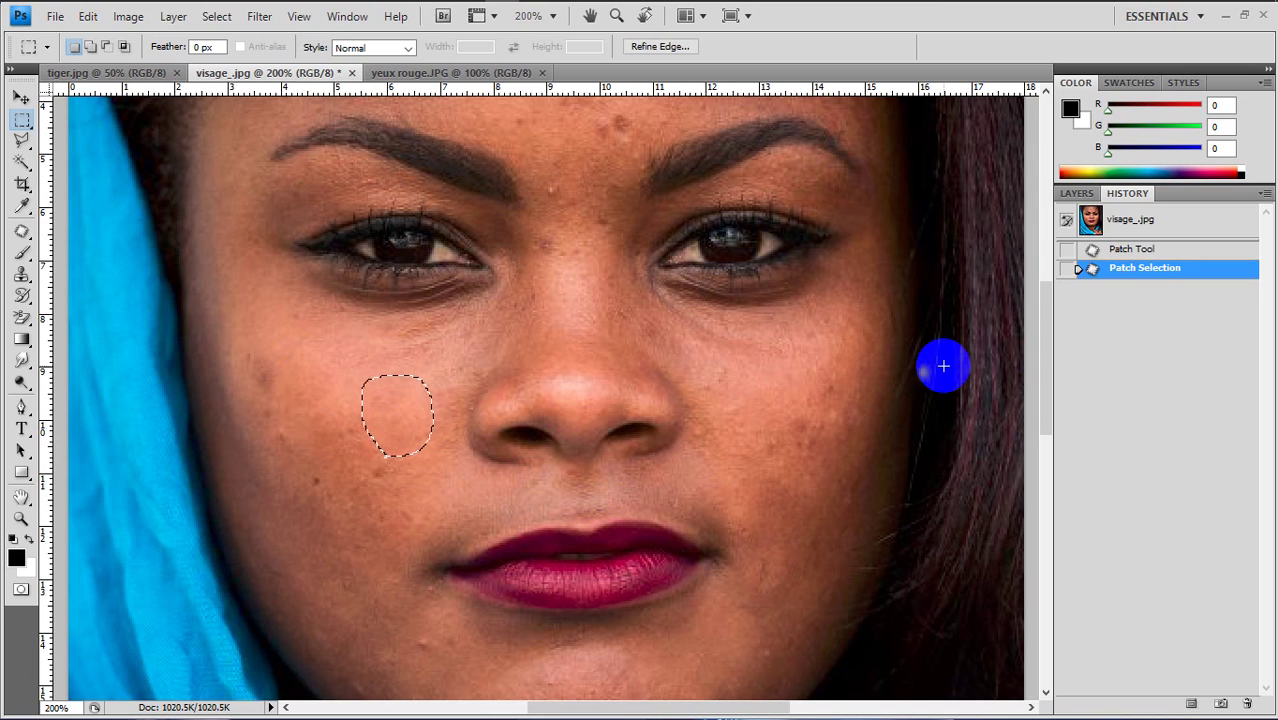
left_click(1123, 250)
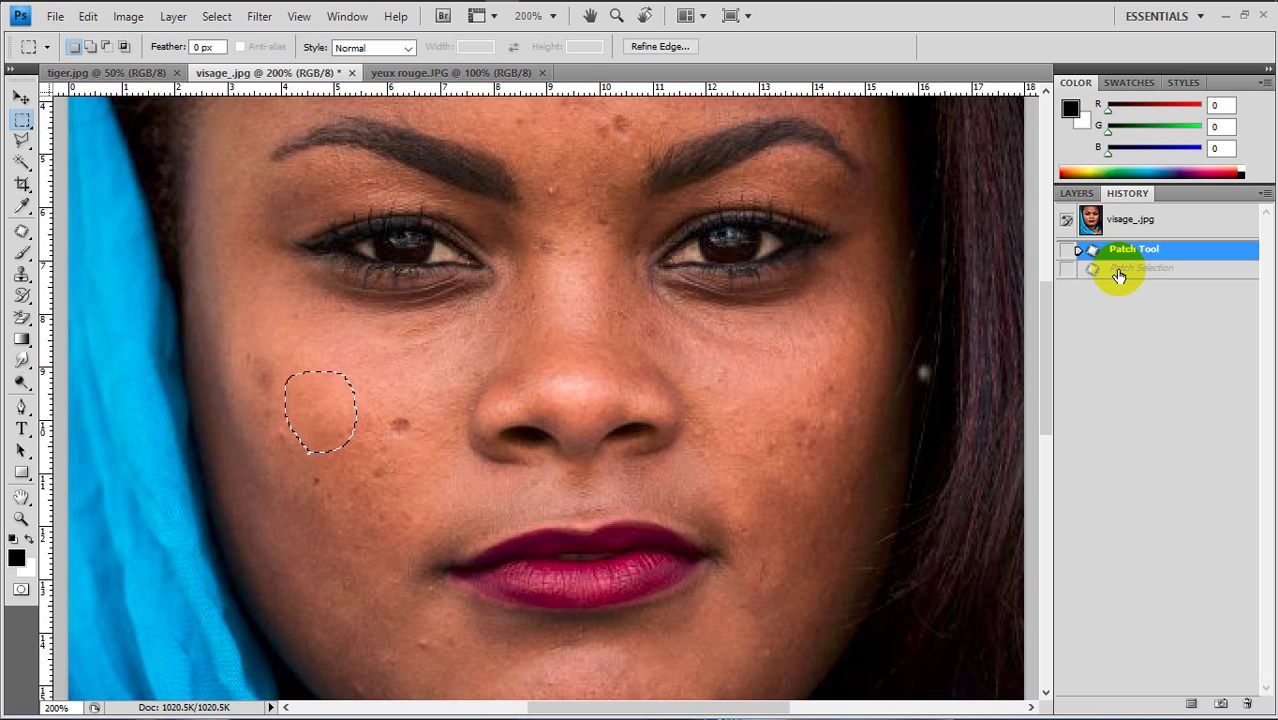
left_click(1118, 272)
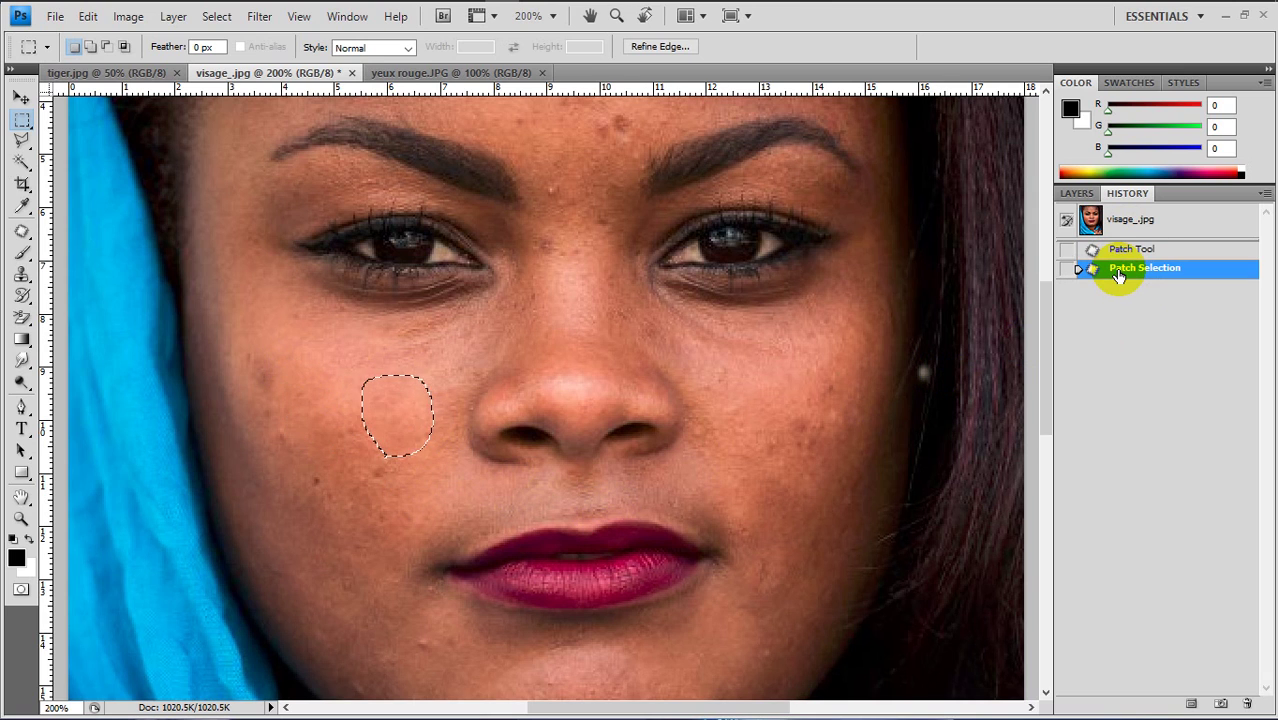
Step: Preview in CMYK Proof Colors, deselect the patch, and compare the History states again
key("ctrl+y")
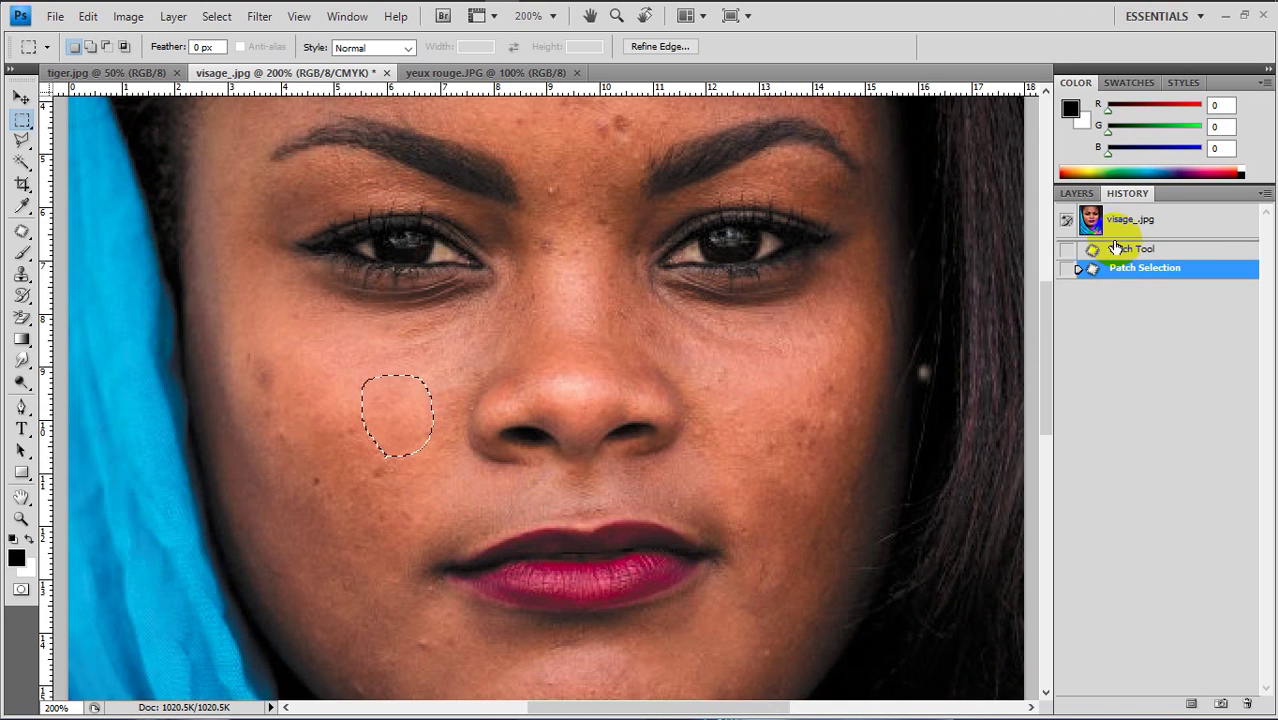
left_click(333, 402)
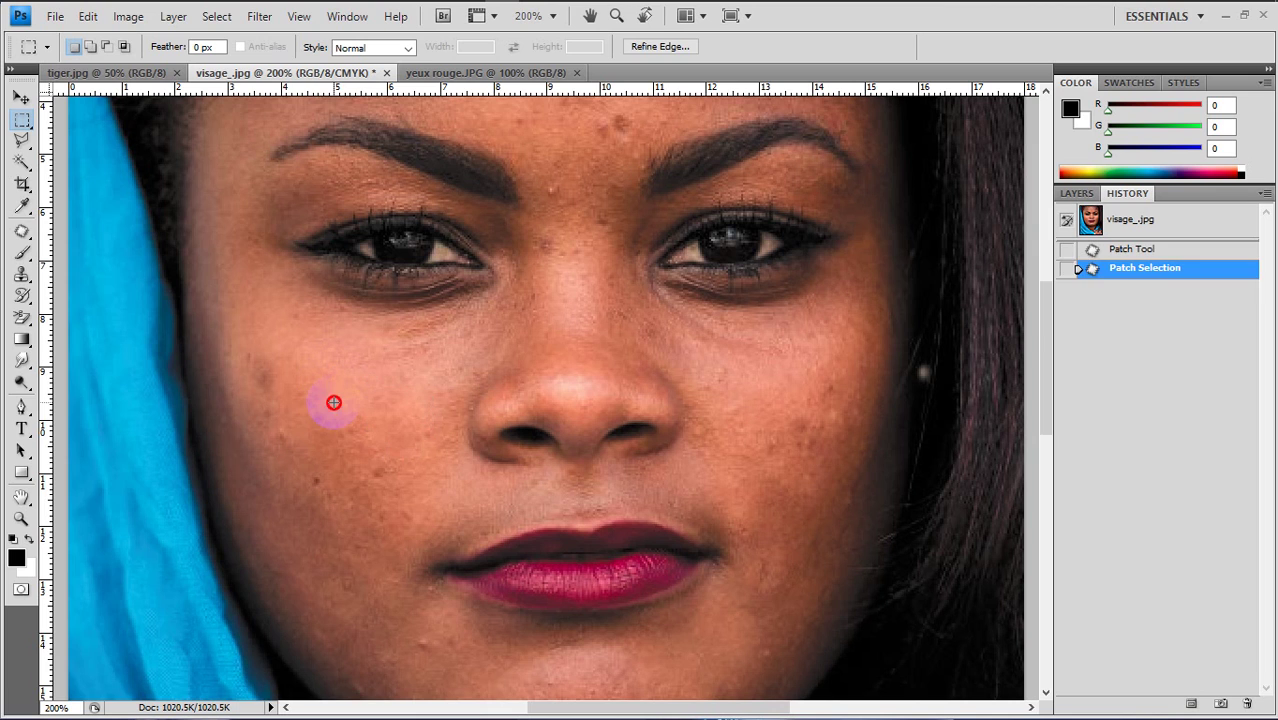
left_click(1152, 250)
left_click(1141, 290)
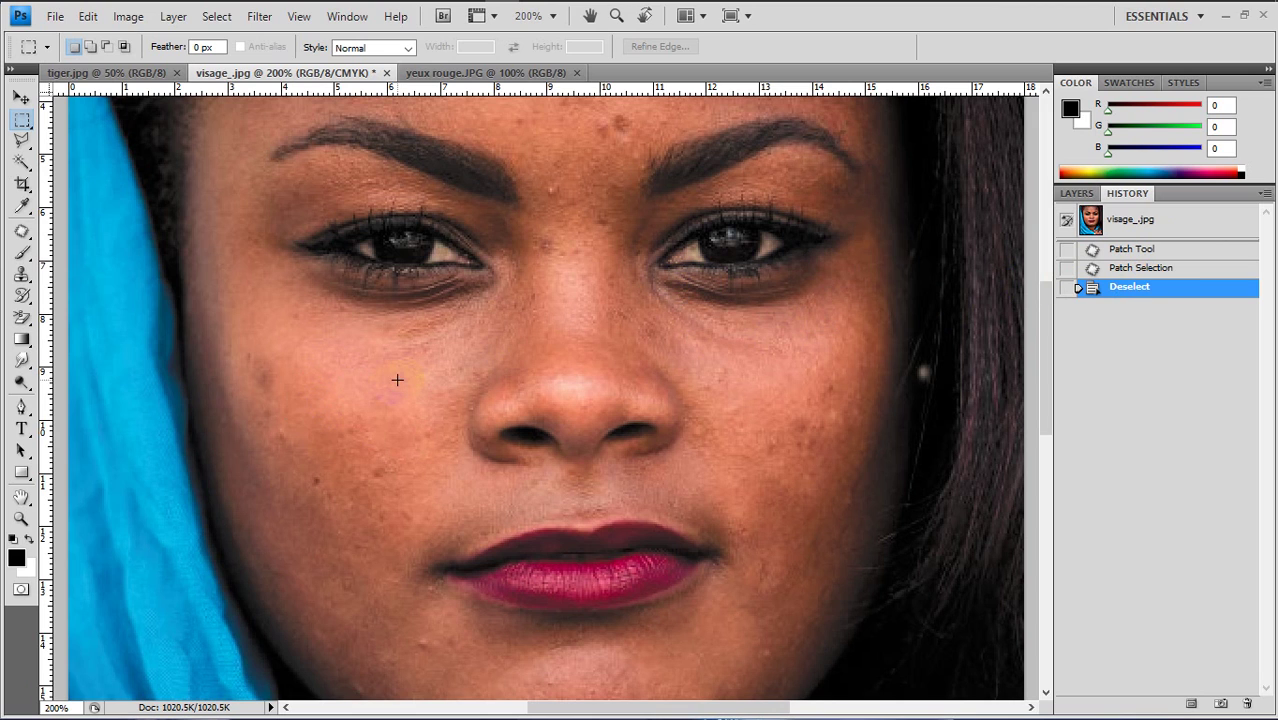
left_click(22, 231)
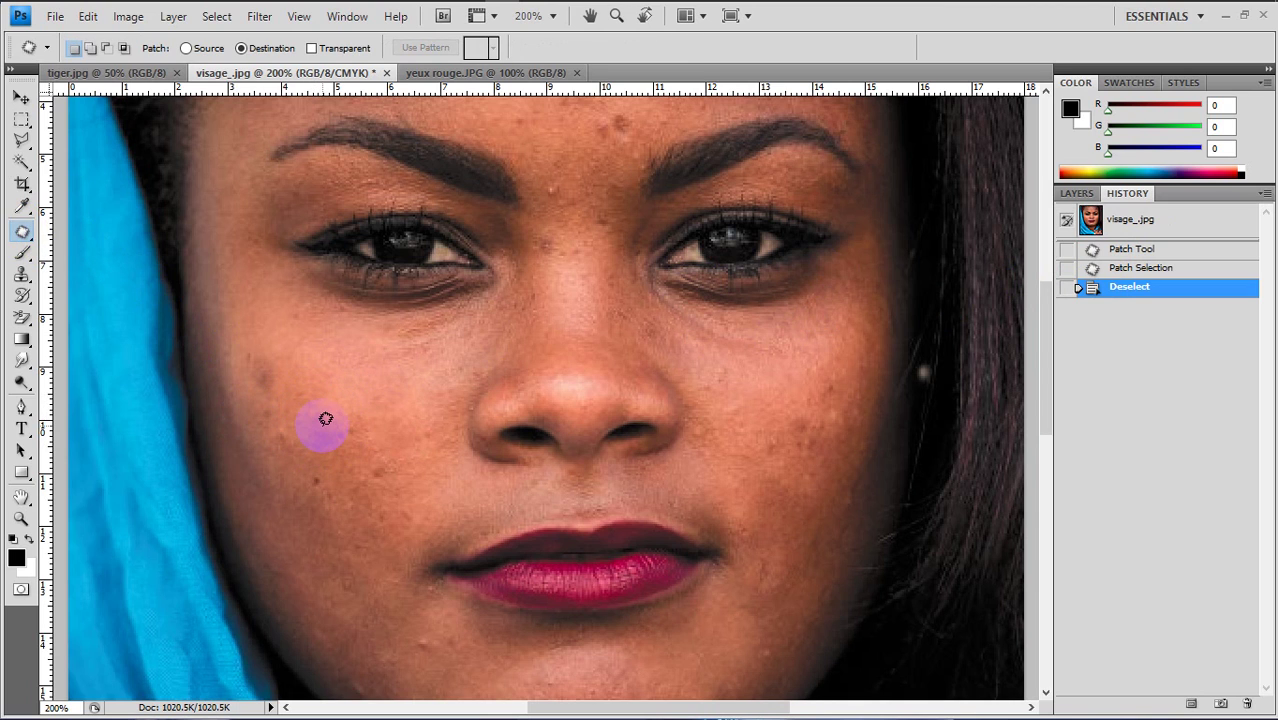
Step: Patch the left eye area with nearby skin, then revert visage_.jpg to its opened snapshot
left_click_drag(323, 425, 313, 357)
mouse_move(401, 395)
left_mouse_down()
mouse_move(316, 422)
mouse_move(376, 257)
mouse_move(350, 250)
left_mouse_up()
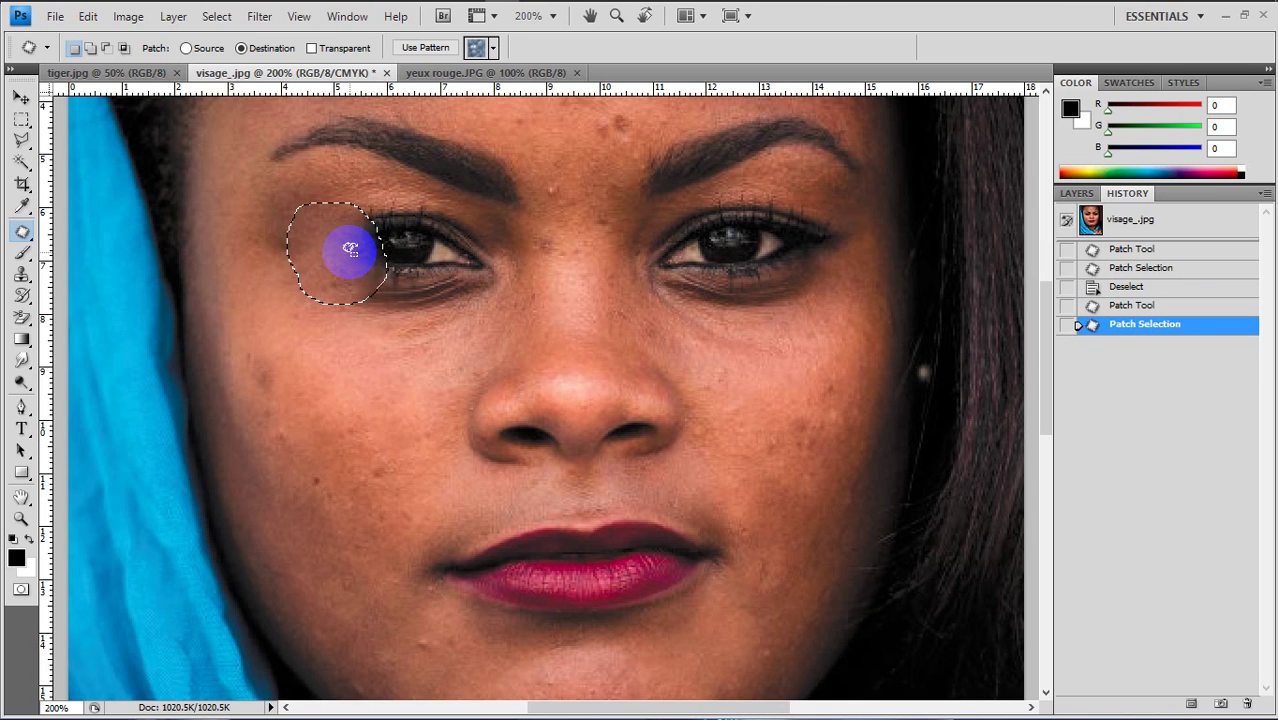
left_click_drag(336, 250, 452, 250)
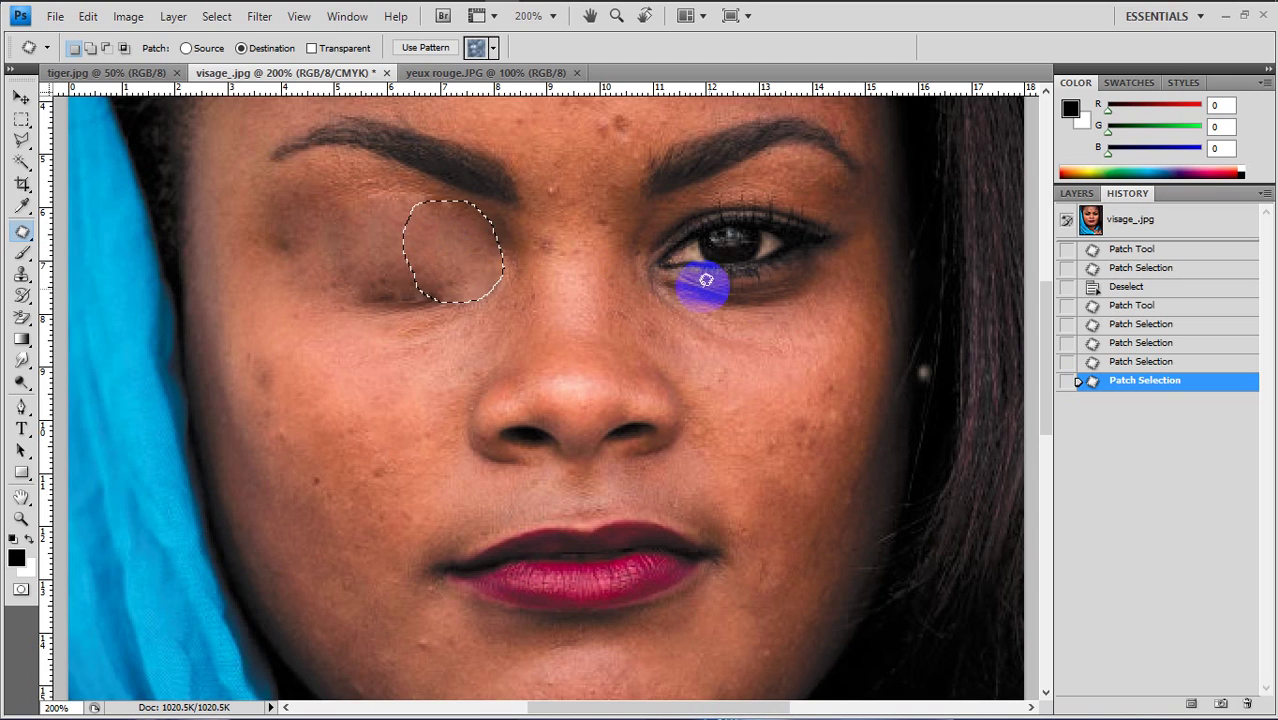
left_click(1122, 220)
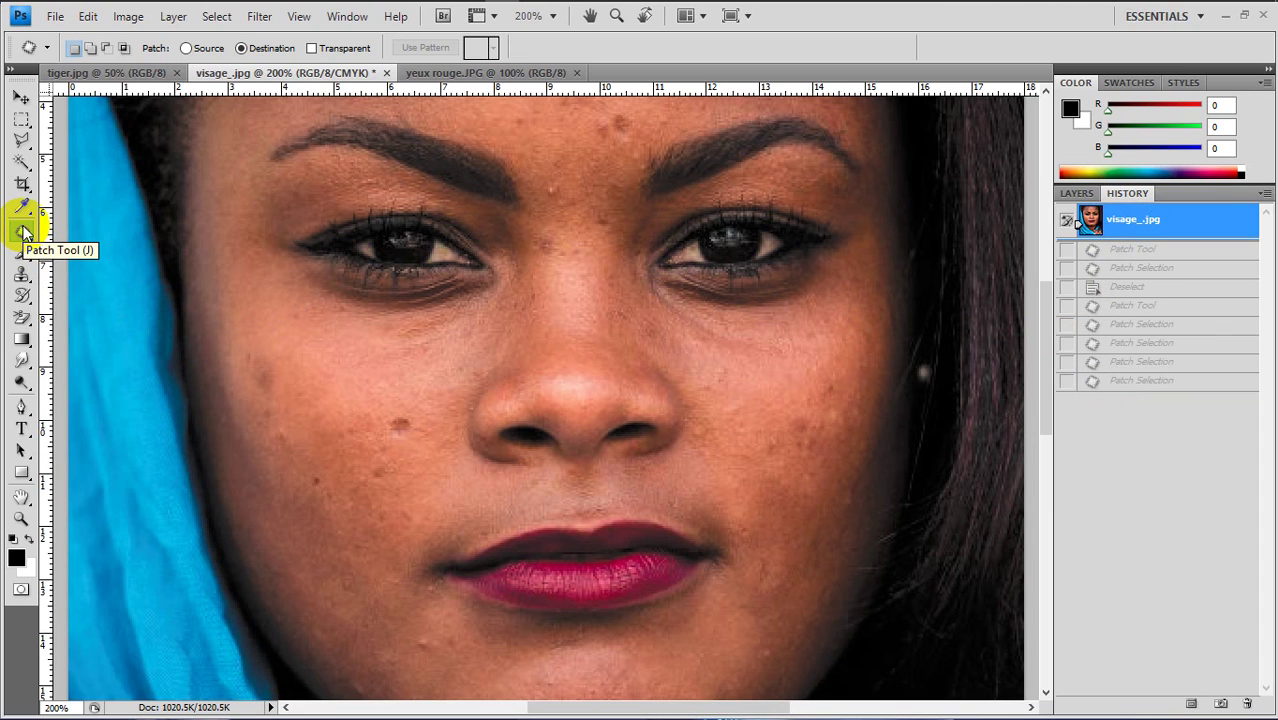
Step: Select the Clone Stamp Tool from the stamp tool group in the toolbox
left_click_drag(24, 232, 92, 236)
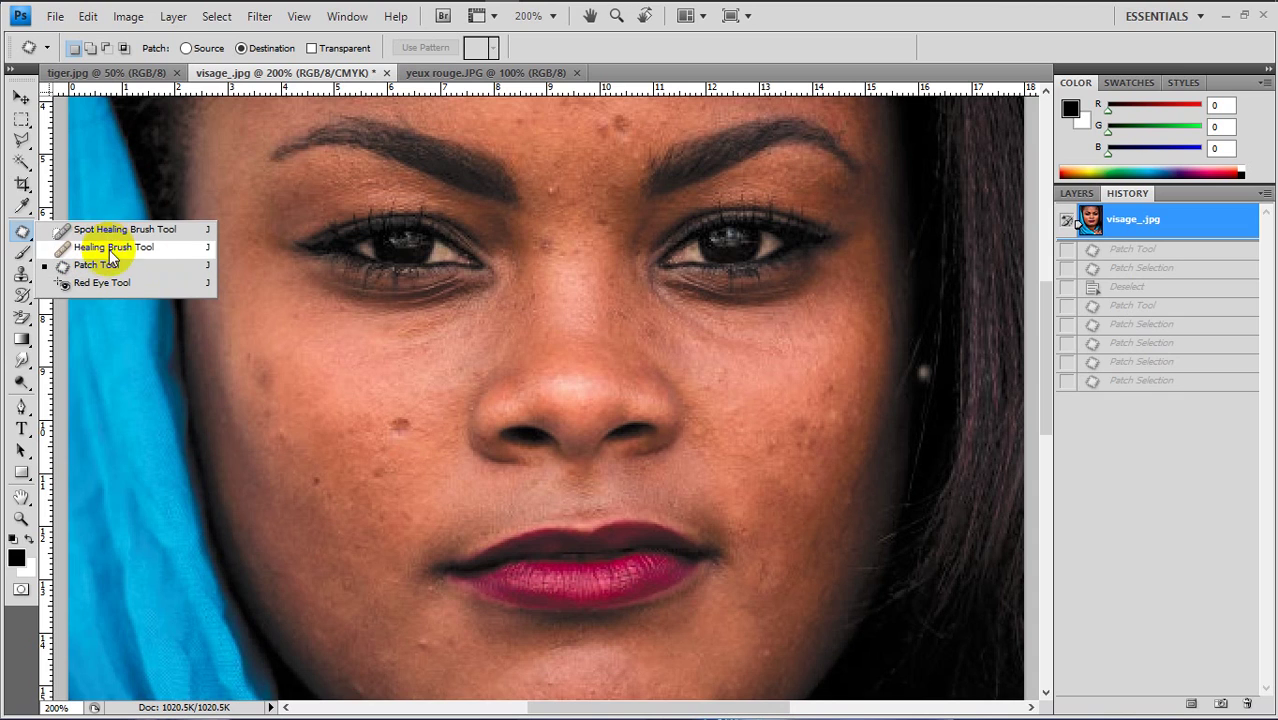
left_click(20, 276)
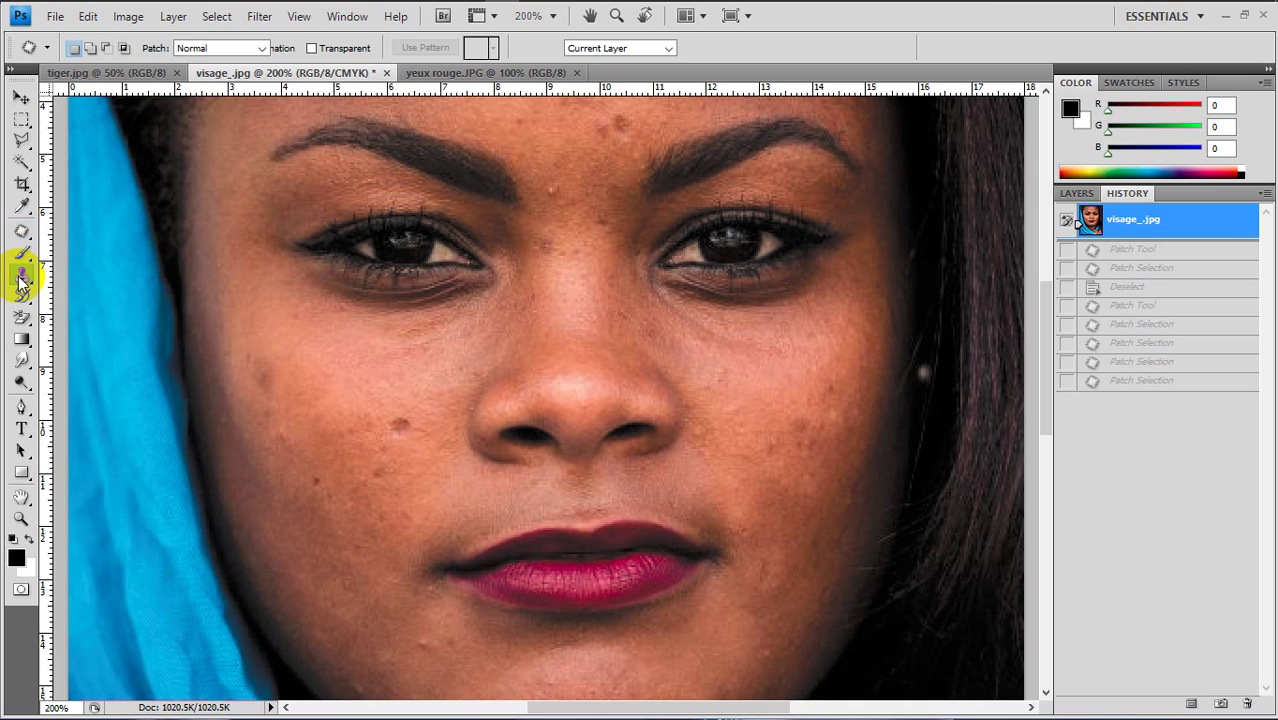
right_click(20, 279)
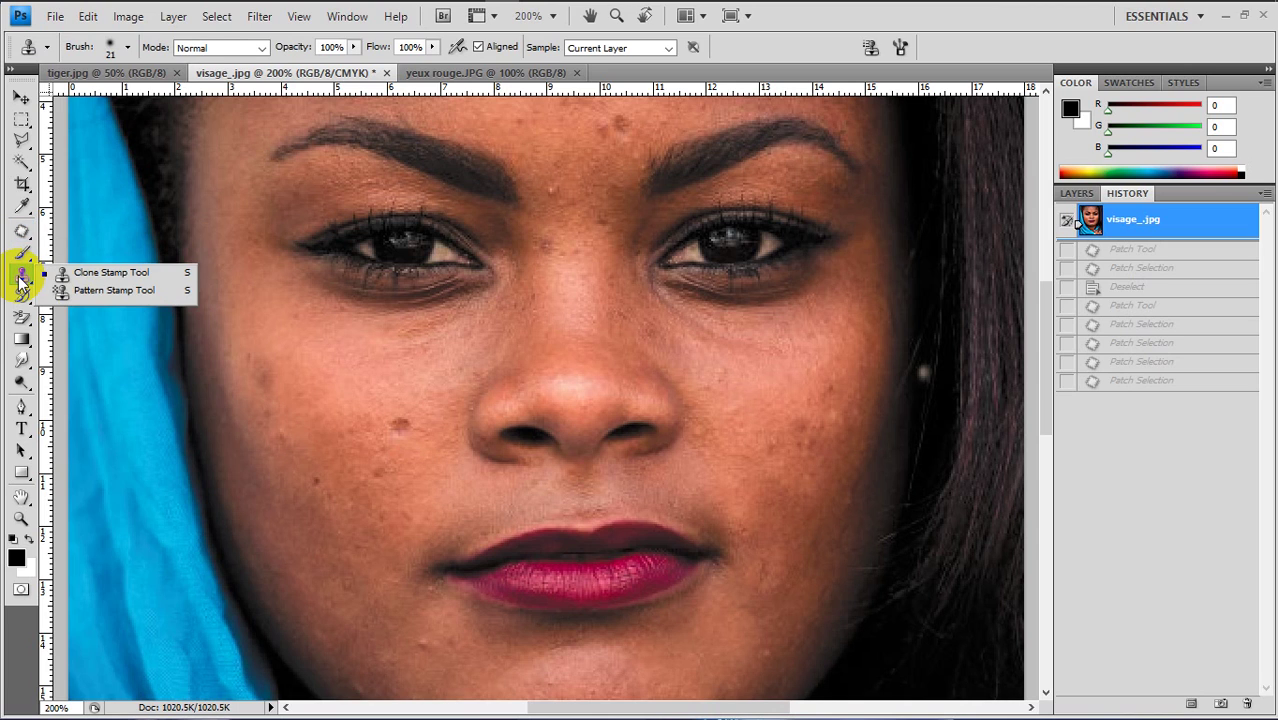
left_click(84, 279)
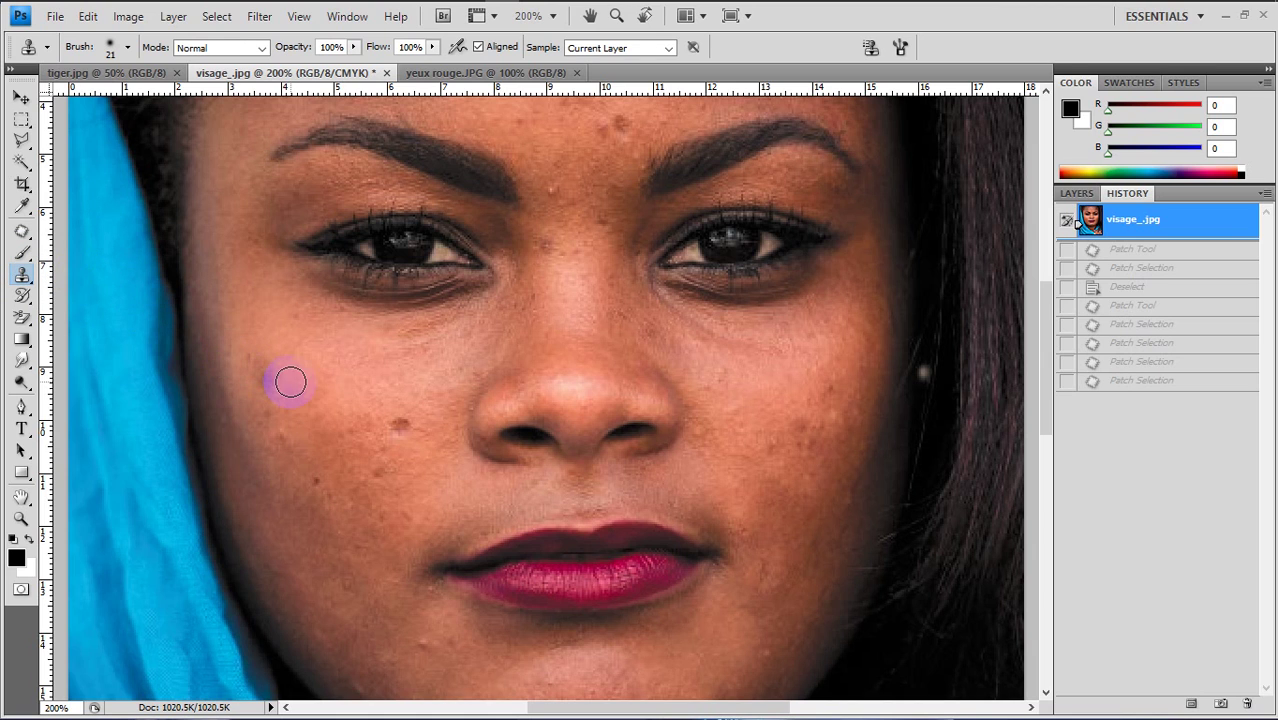
left_click(368, 384, "alt")
left_click(313, 387)
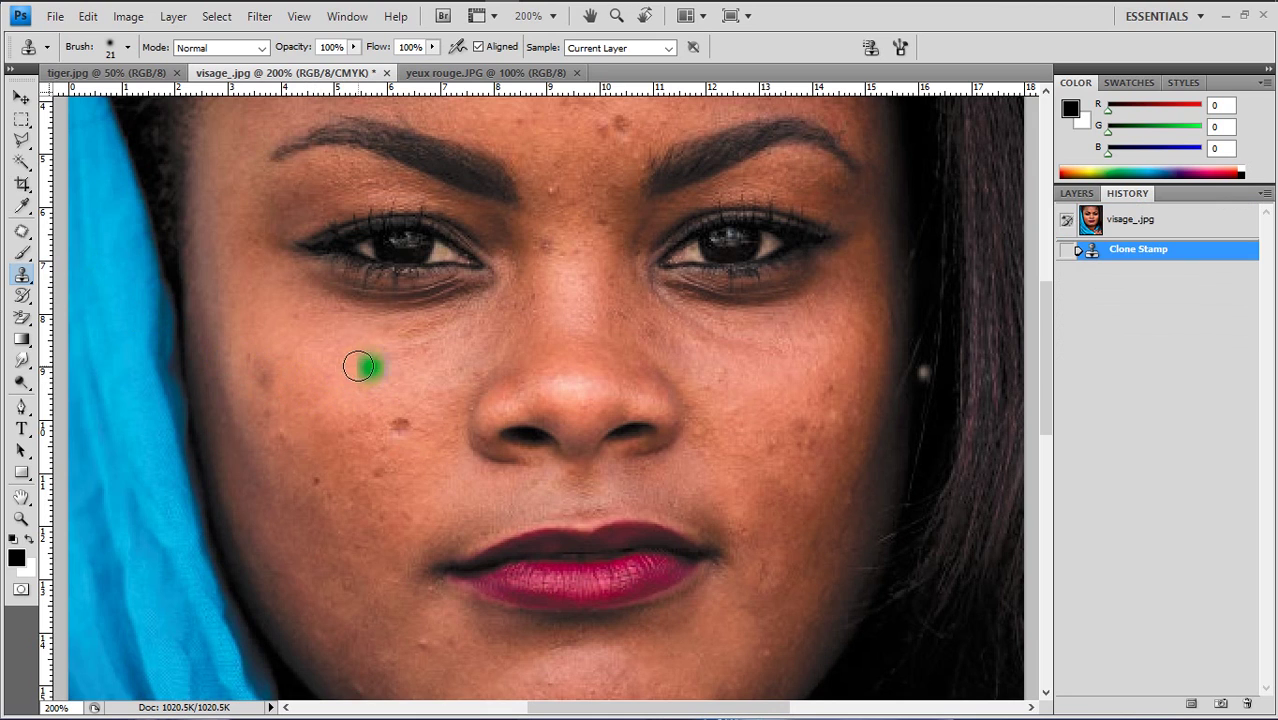
mouse_move(368, 368)
left_mouse_down()
mouse_move(416, 373)
mouse_move(334, 373)
mouse_move(721, 366)
mouse_move(339, 372)
left_mouse_up()
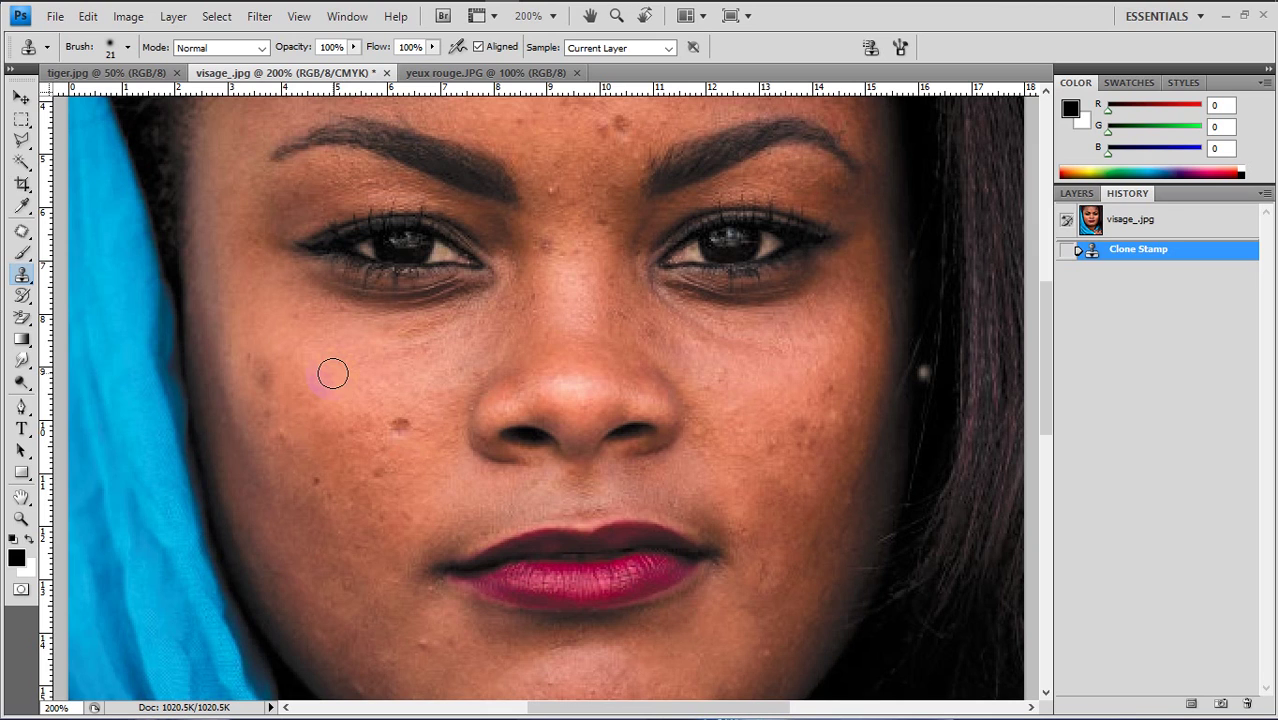
mouse_move(726, 371)
left_mouse_down()
mouse_move(730, 414)
mouse_move(730, 357)
mouse_move(736, 408)
mouse_move(750, 368)
mouse_move(816, 359)
mouse_move(771, 392)
mouse_move(813, 388)
mouse_move(805, 359)
mouse_move(823, 361)
mouse_move(796, 362)
mouse_move(805, 376)
mouse_move(791, 376)
left_mouse_up()
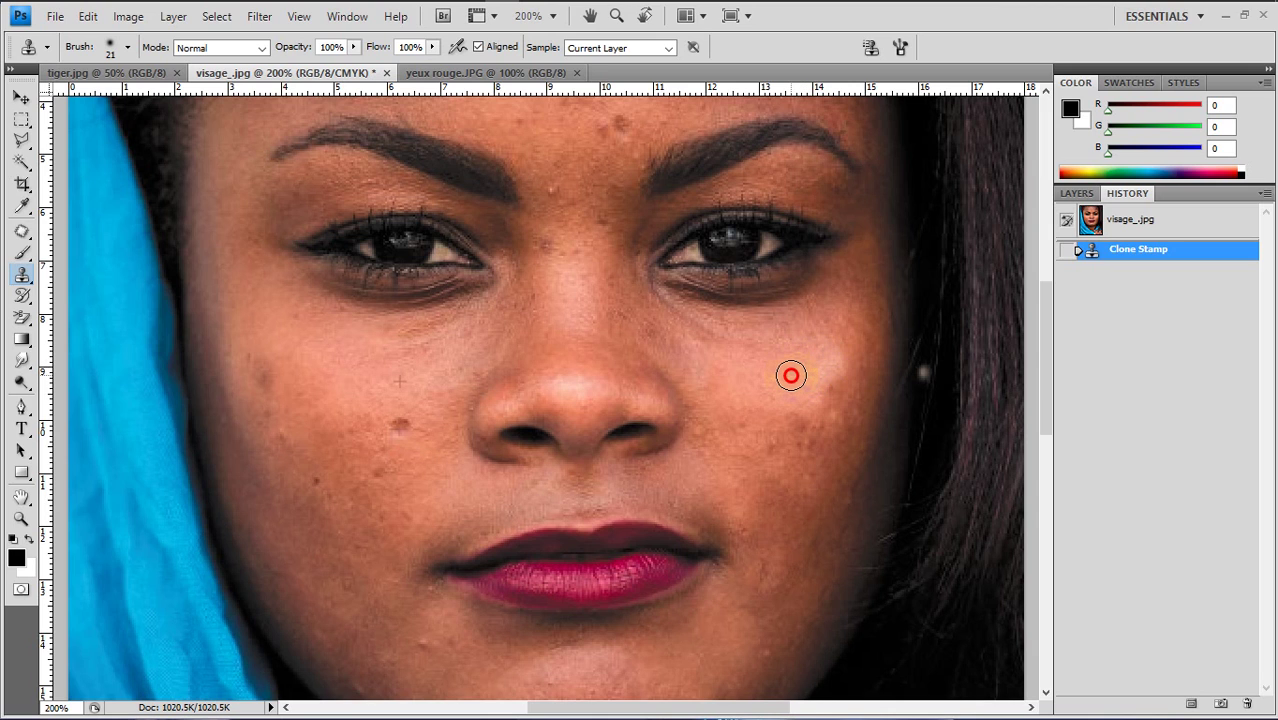
mouse_move(791, 376)
left_mouse_down()
mouse_move(773, 374)
mouse_move(896, 366)
mouse_move(884, 345)
mouse_move(905, 330)
mouse_move(813, 363)
mouse_move(842, 391)
mouse_move(930, 406)
mouse_move(856, 436)
mouse_move(913, 434)
mouse_move(964, 374)
mouse_move(1013, 374)
mouse_move(927, 434)
mouse_move(933, 448)
mouse_move(1021, 321)
mouse_move(907, 311)
mouse_move(921, 291)
mouse_move(796, 451)
mouse_move(956, 505)
mouse_move(987, 474)
mouse_move(770, 459)
mouse_move(907, 545)
mouse_move(961, 522)
mouse_move(998, 540)
mouse_move(929, 543)
mouse_move(1020, 550)
mouse_move(941, 562)
mouse_move(987, 531)
mouse_move(844, 537)
mouse_move(819, 513)
mouse_move(941, 533)
mouse_move(867, 566)
mouse_move(982, 570)
mouse_move(907, 574)
mouse_move(950, 534)
mouse_move(842, 497)
mouse_move(967, 499)
mouse_move(882, 505)
mouse_move(938, 499)
mouse_move(913, 476)
mouse_move(845, 479)
mouse_move(873, 486)
left_mouse_up()
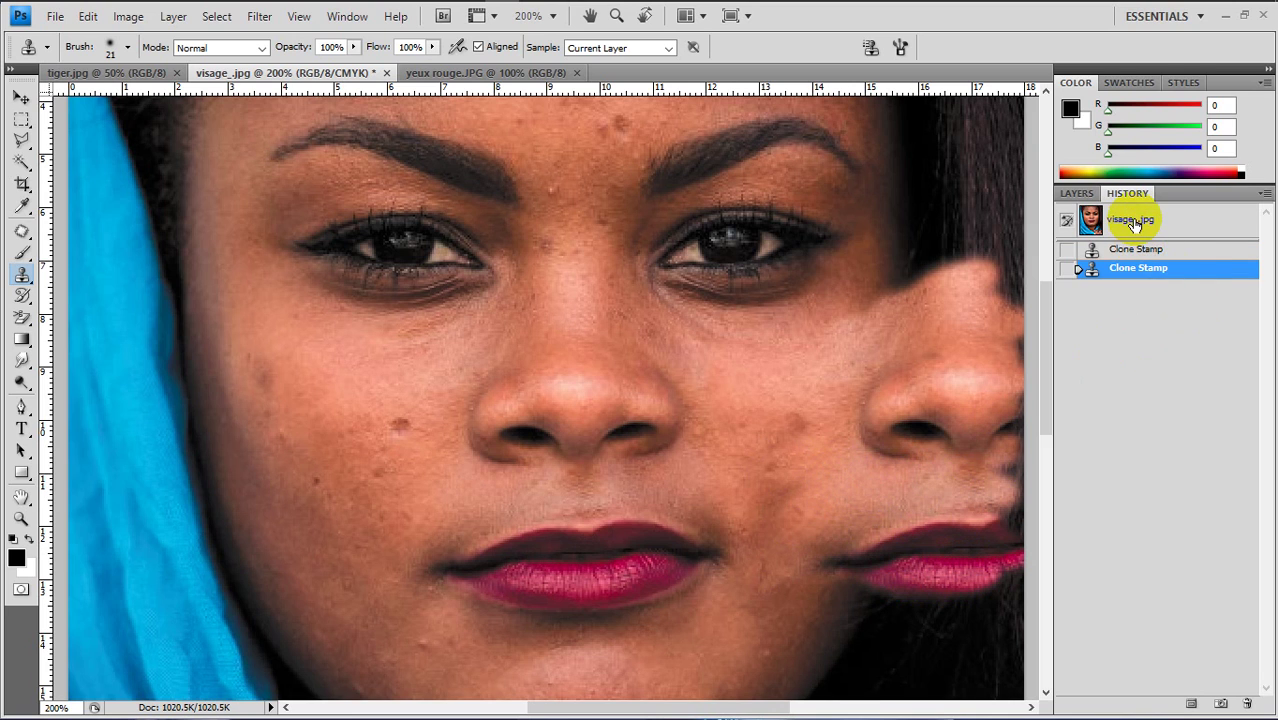
left_click(1133, 224)
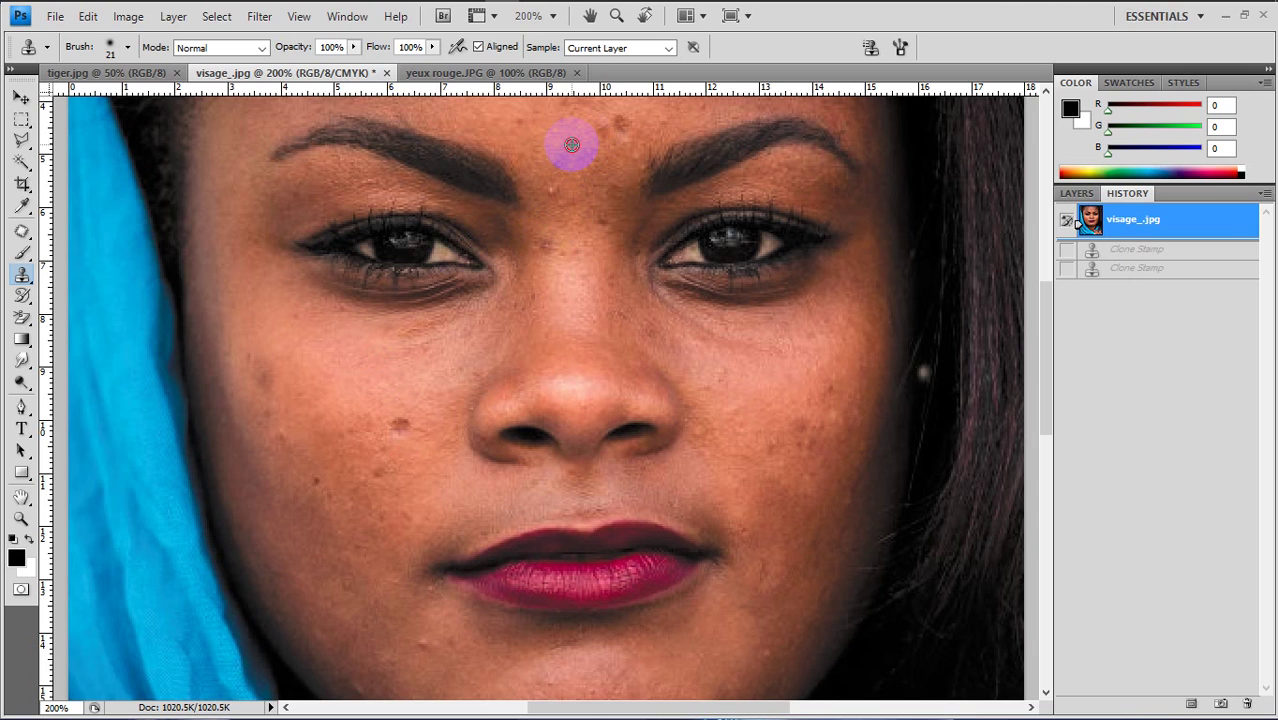
left_click(571, 194, "alt")
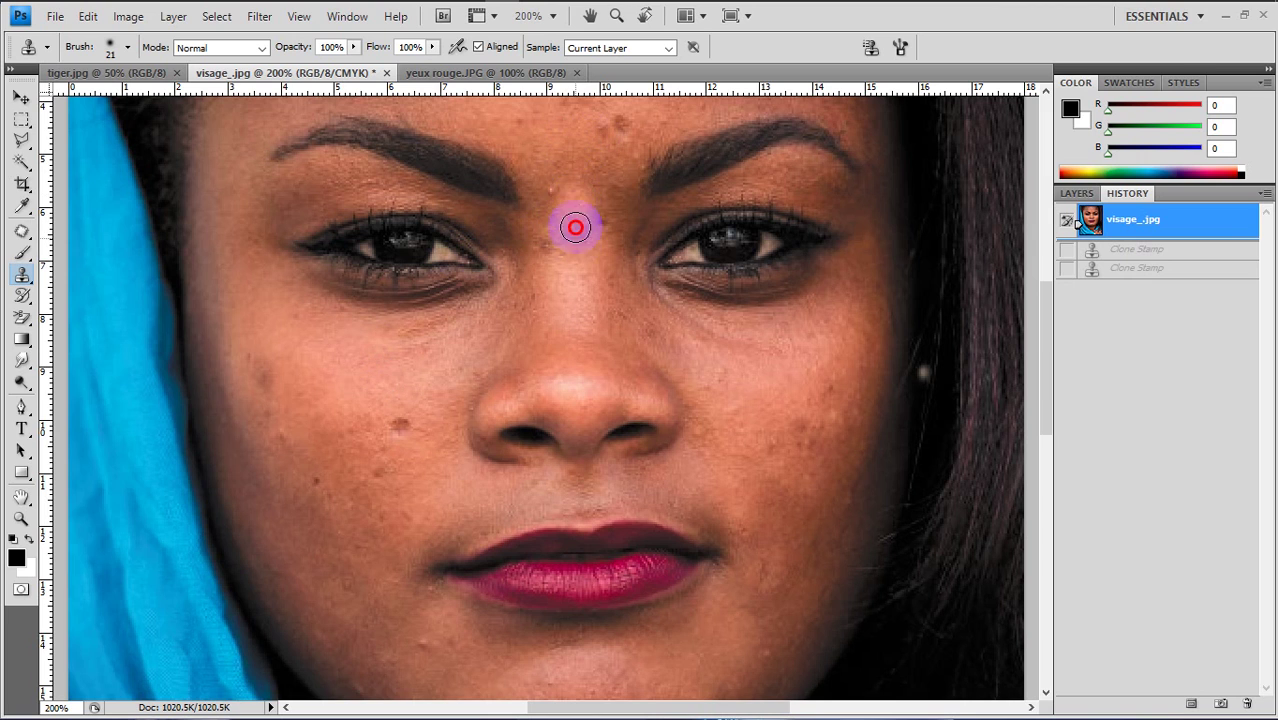
left_click_drag(572, 179, 576, 216)
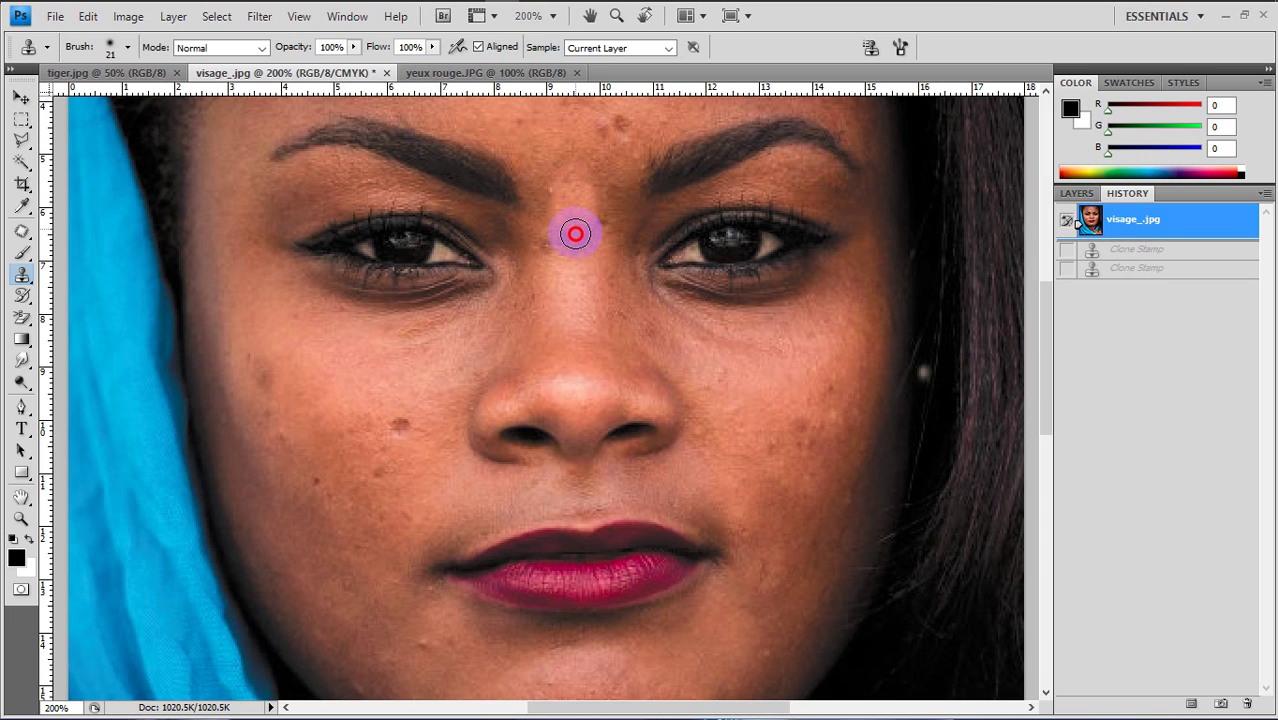
left_click(576, 237)
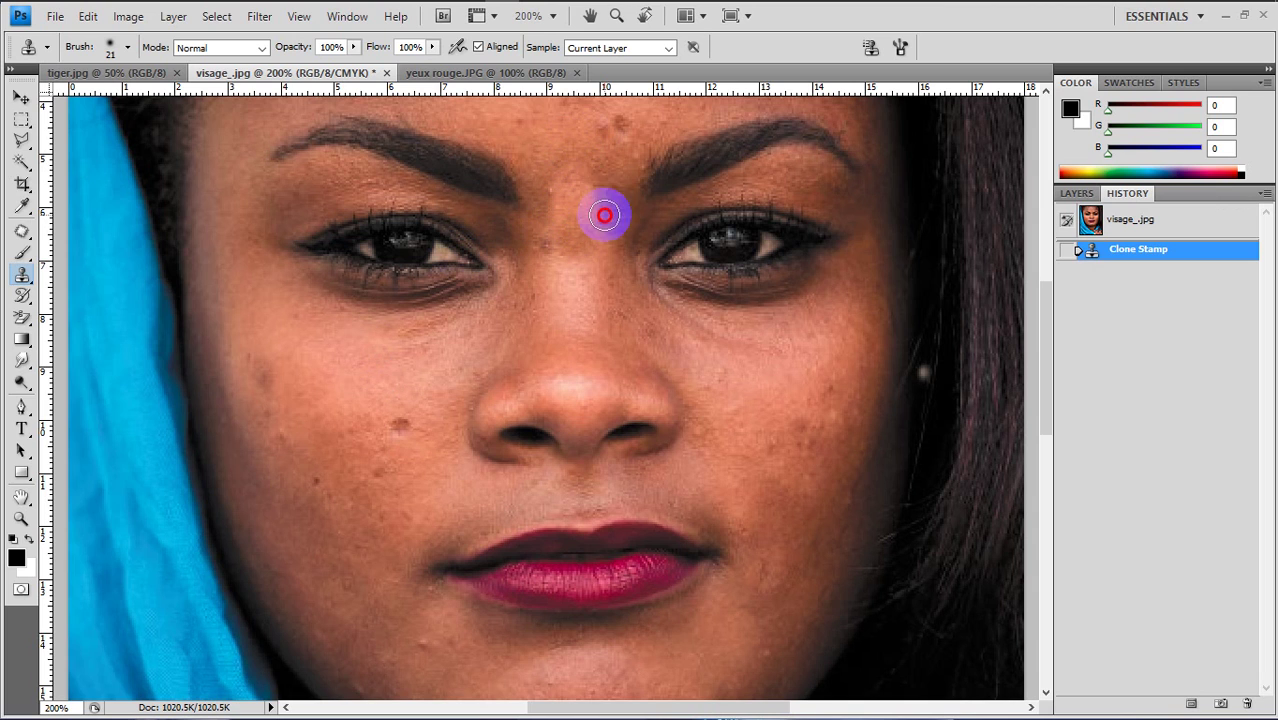
mouse_move(605, 215)
left_mouse_down()
mouse_move(601, 182)
mouse_move(557, 186)
mouse_move(553, 210)
mouse_move(550, 174)
mouse_move(559, 253)
left_mouse_up()
left_click(564, 233)
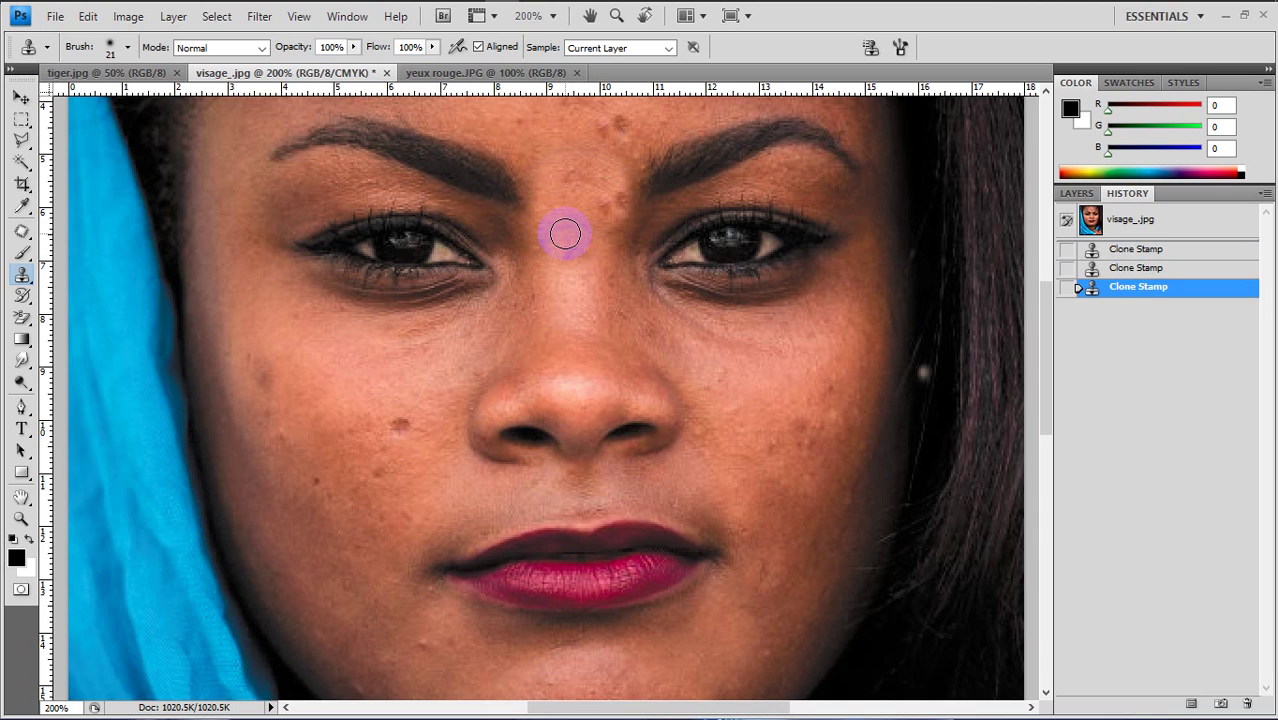
left_click(1130, 228)
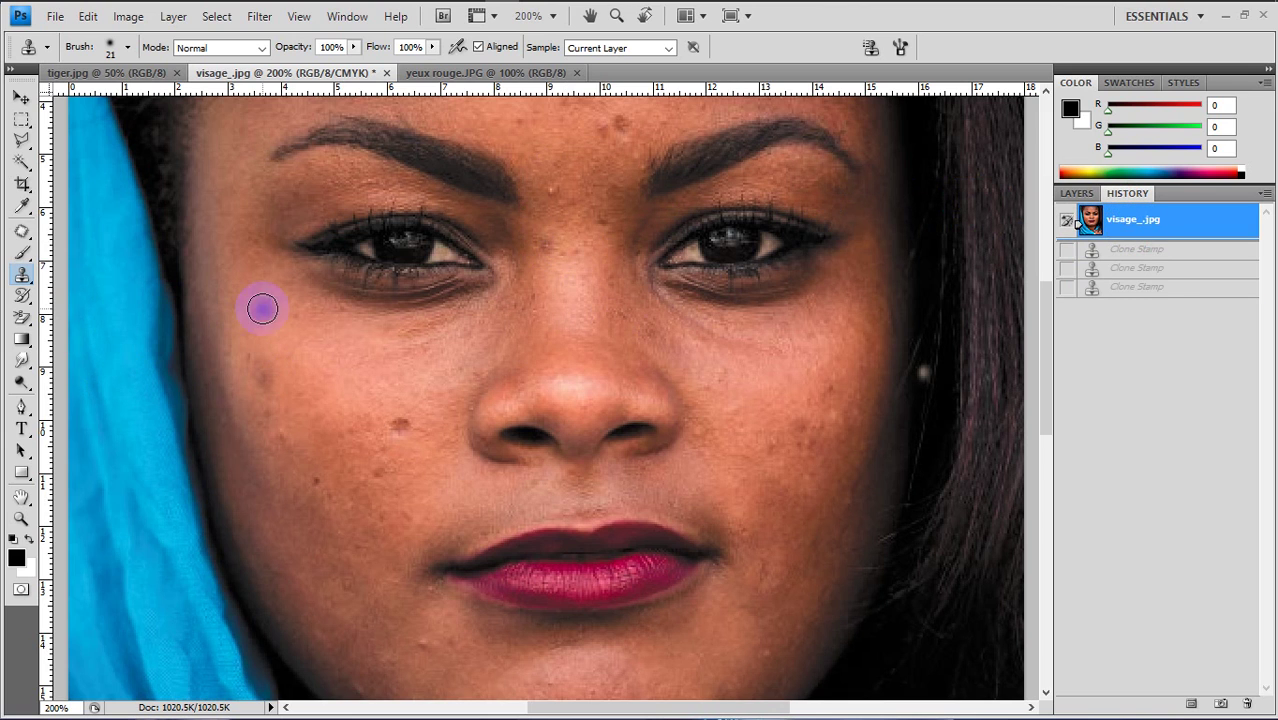
Step: Pick a different brush and keep the Normal blending mode in the options bar
left_click(128, 50)
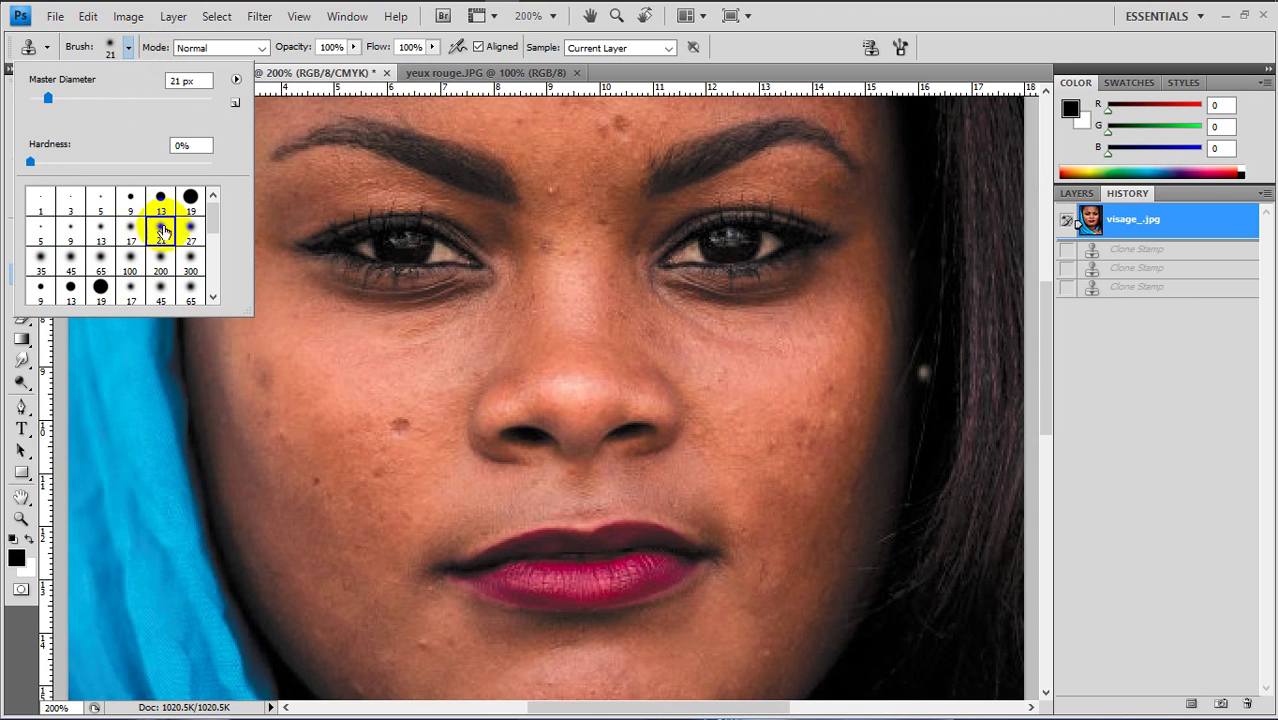
left_click(190, 202)
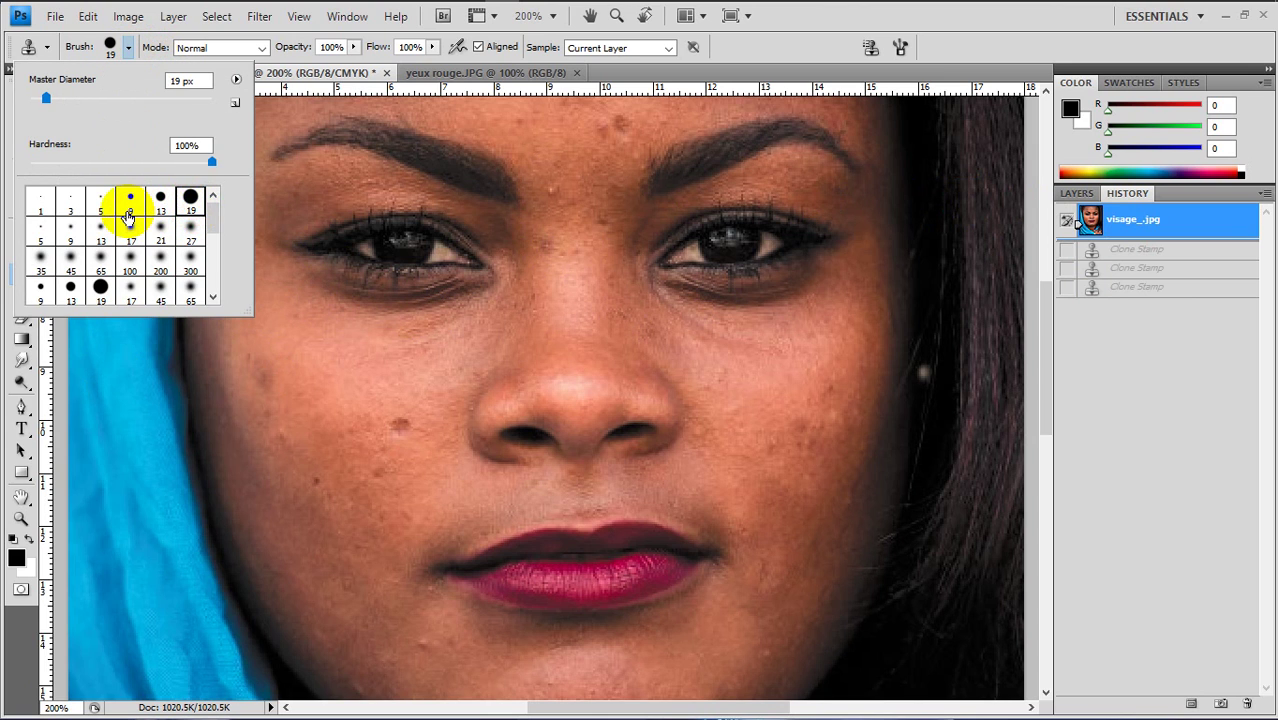
left_click(263, 48)
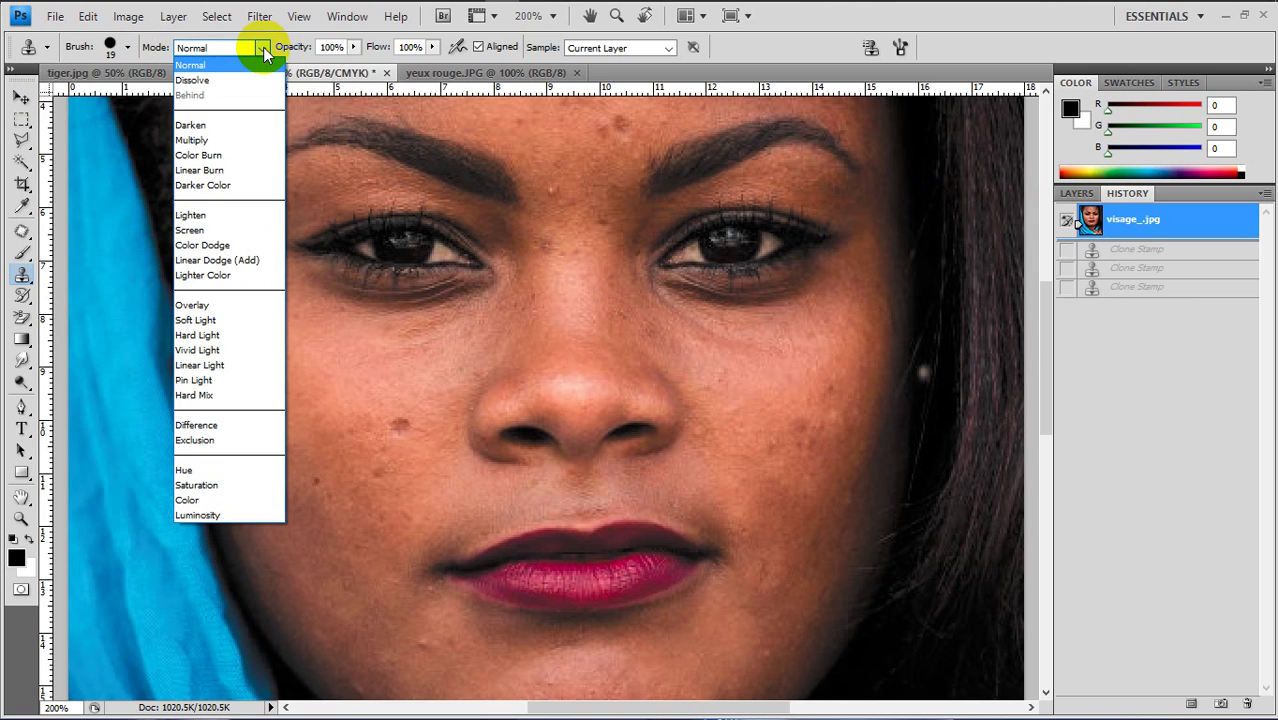
left_click(355, 48)
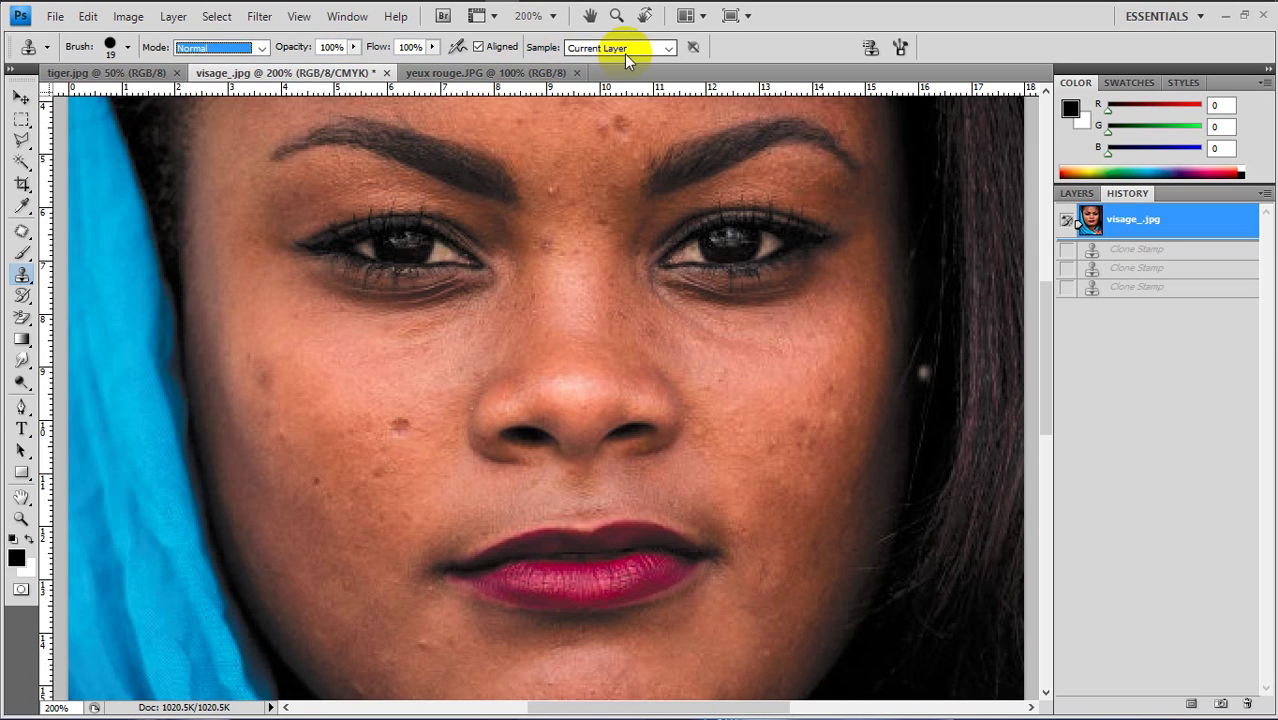
Step: Try the Pattern Stamp and the Healing Brush with a Pattern source
left_click(20, 280)
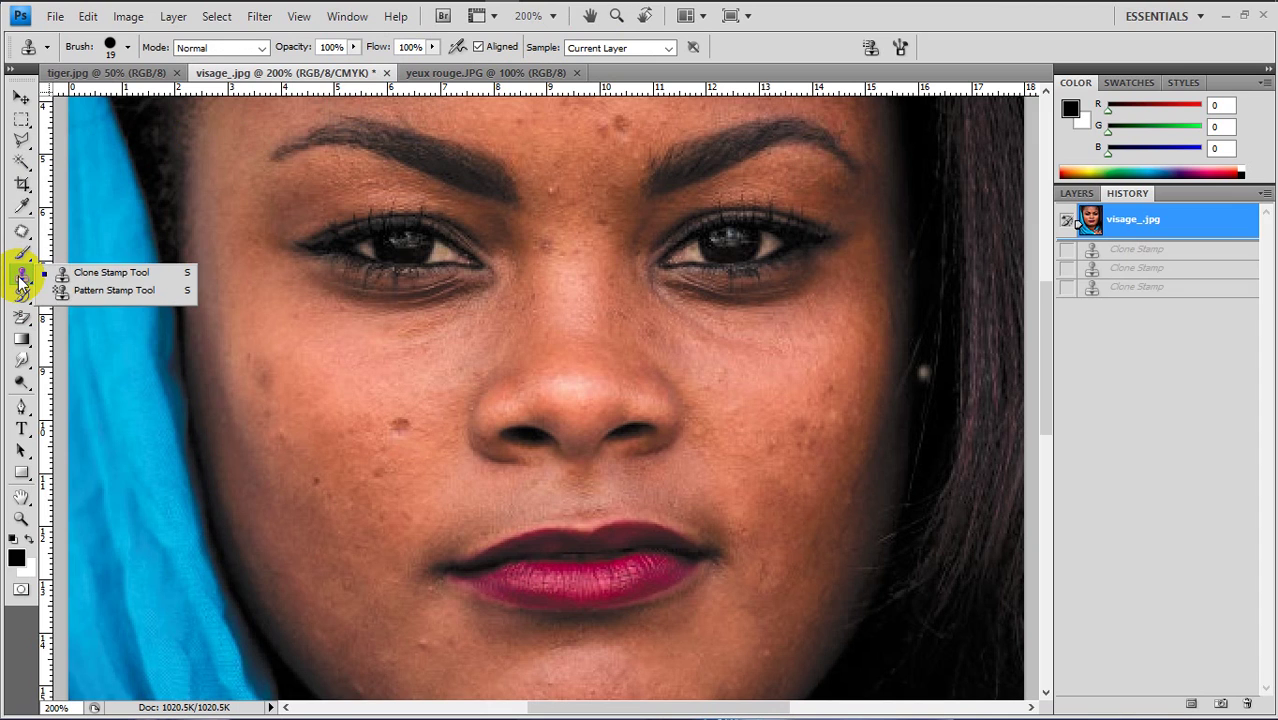
left_click(86, 291)
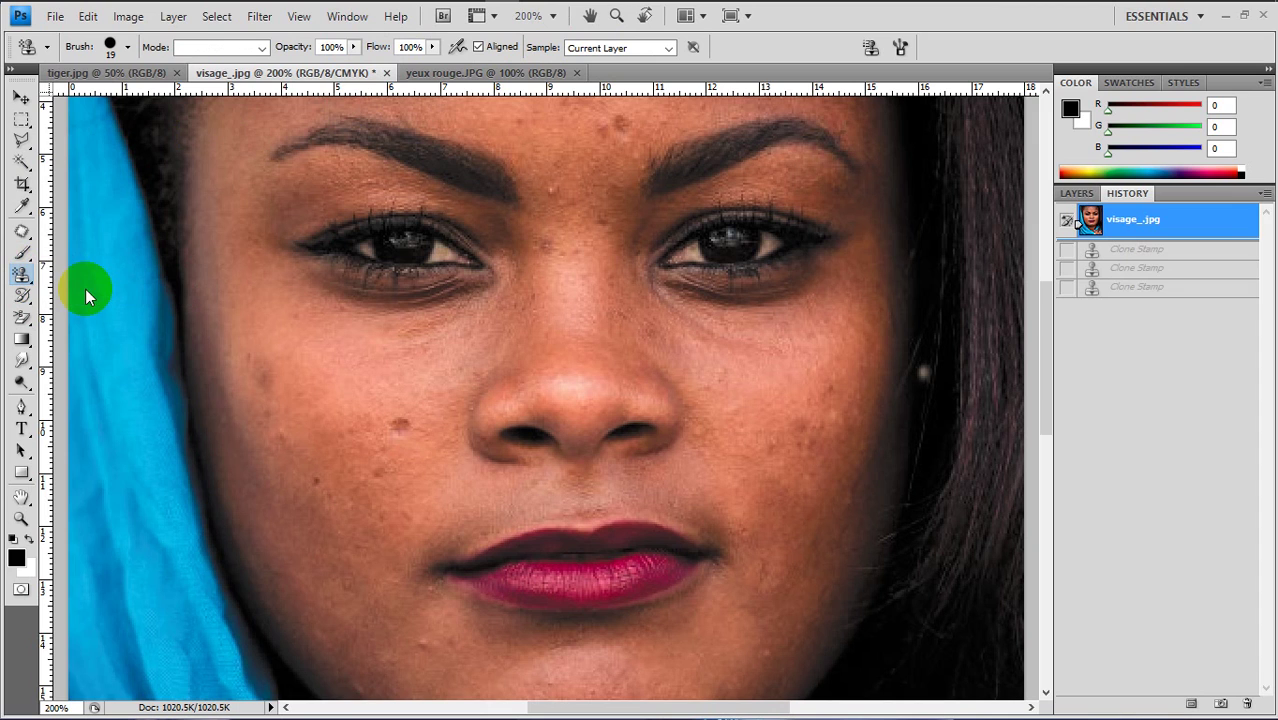
left_click(23, 229)
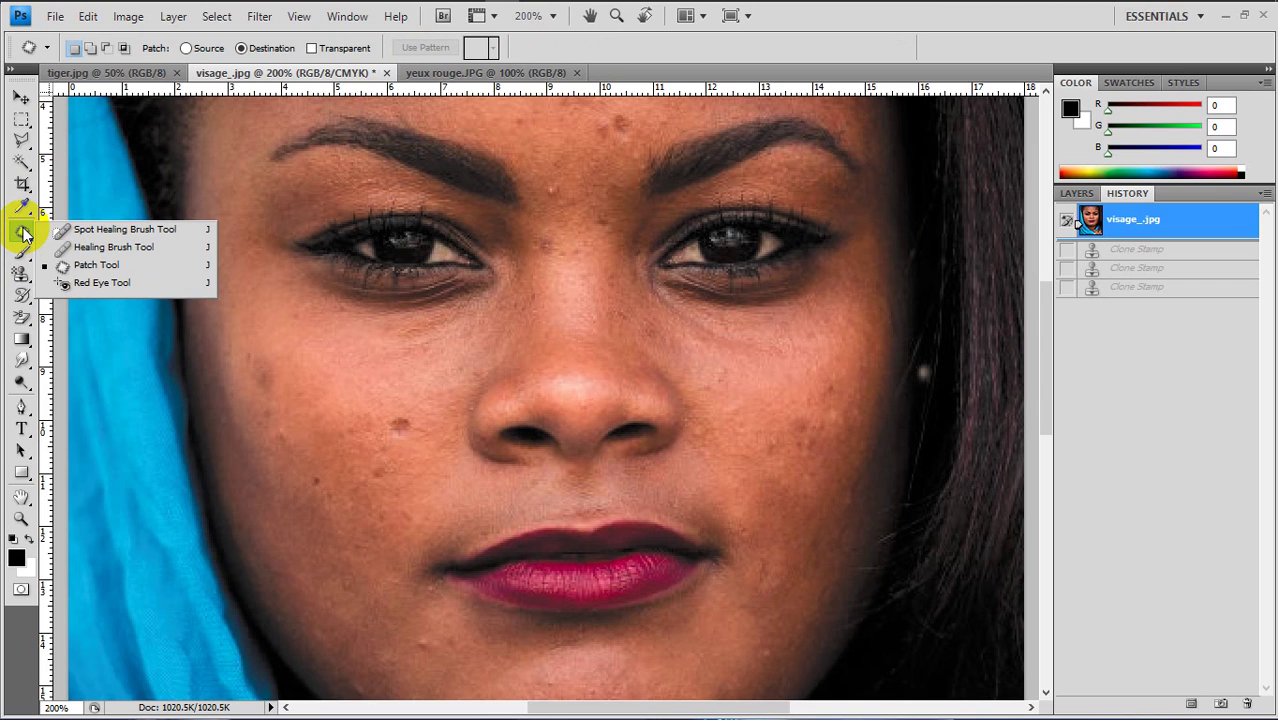
left_click(83, 250)
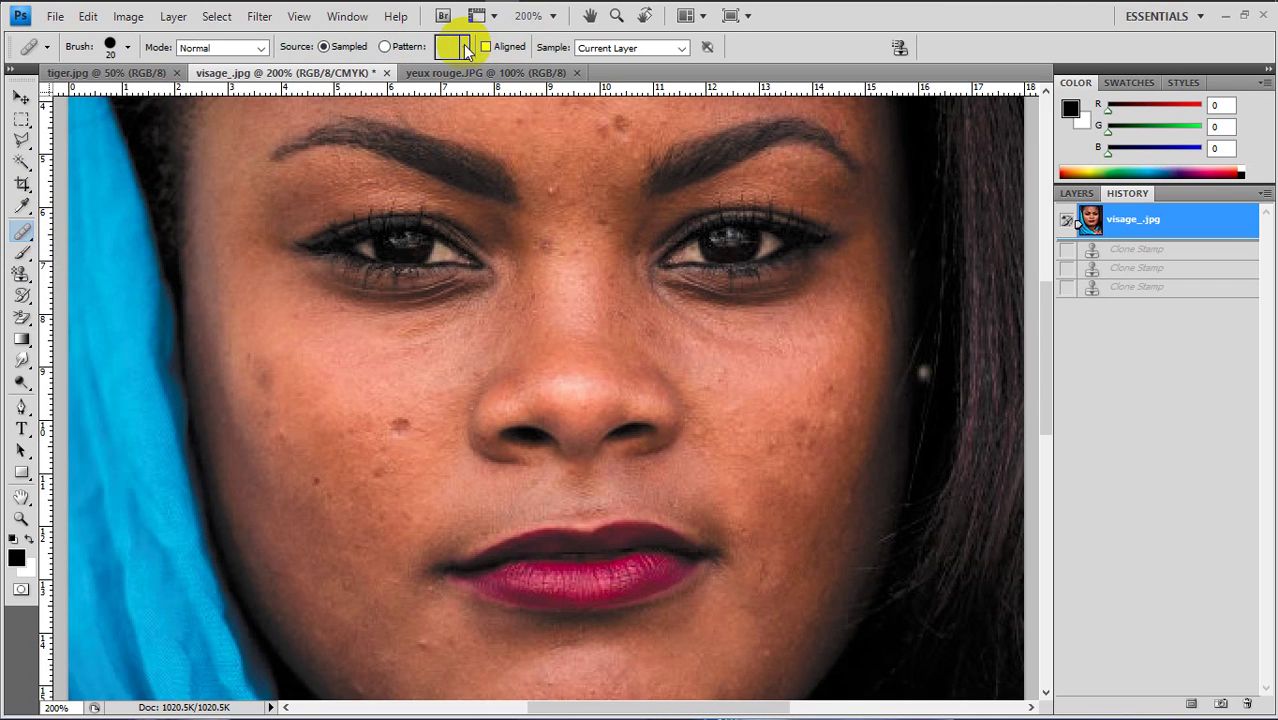
left_click(385, 47)
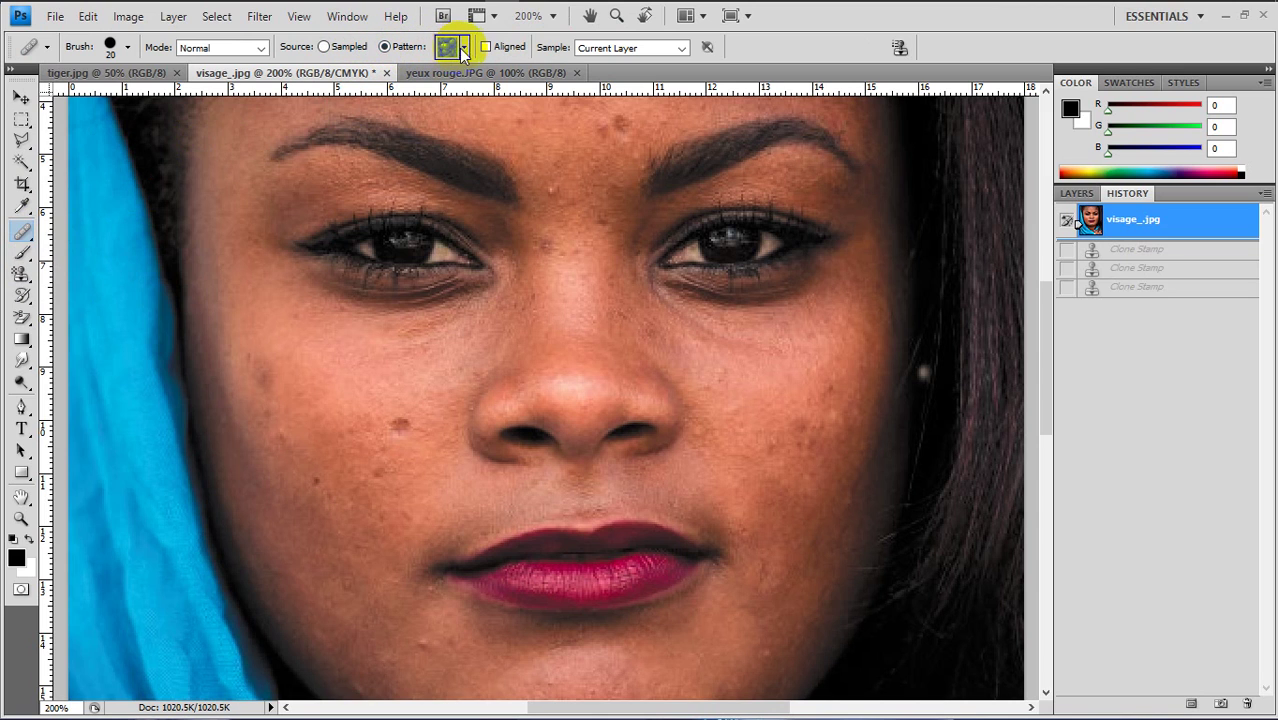
left_click(24, 276)
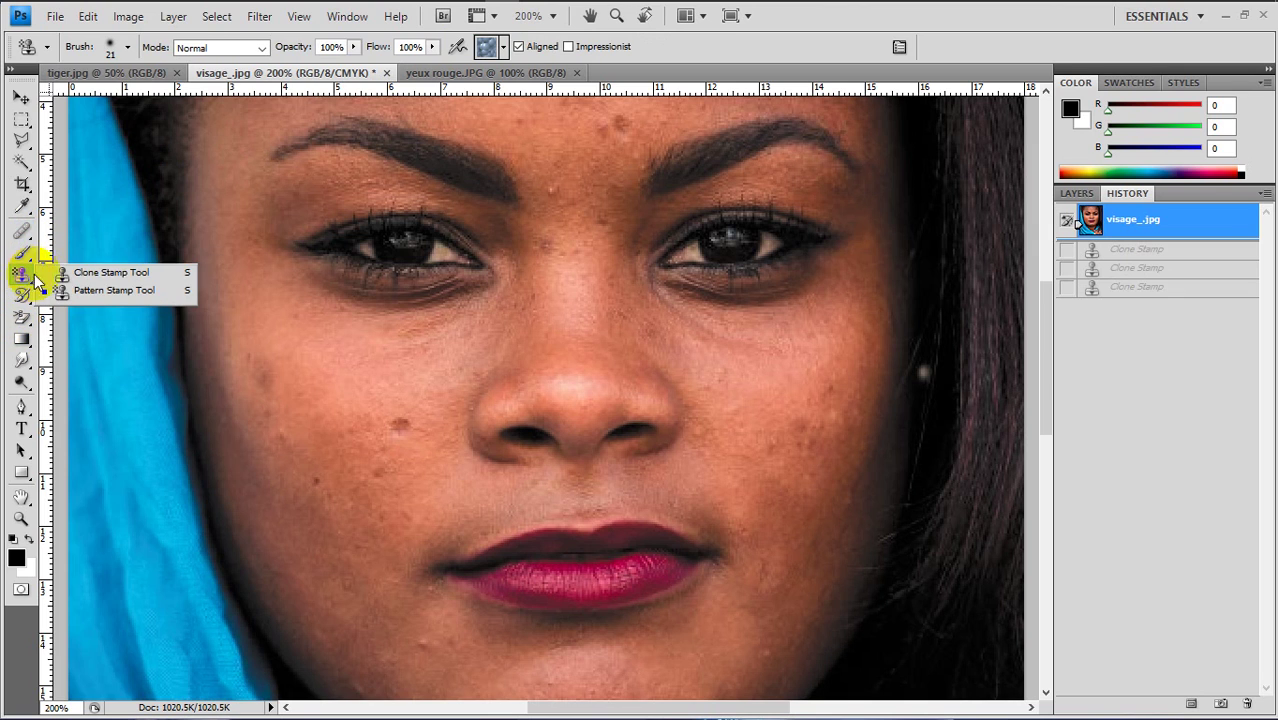
Step: Select the Pattern Stamp Tool and choose the rainbow pattern
left_click(107, 293)
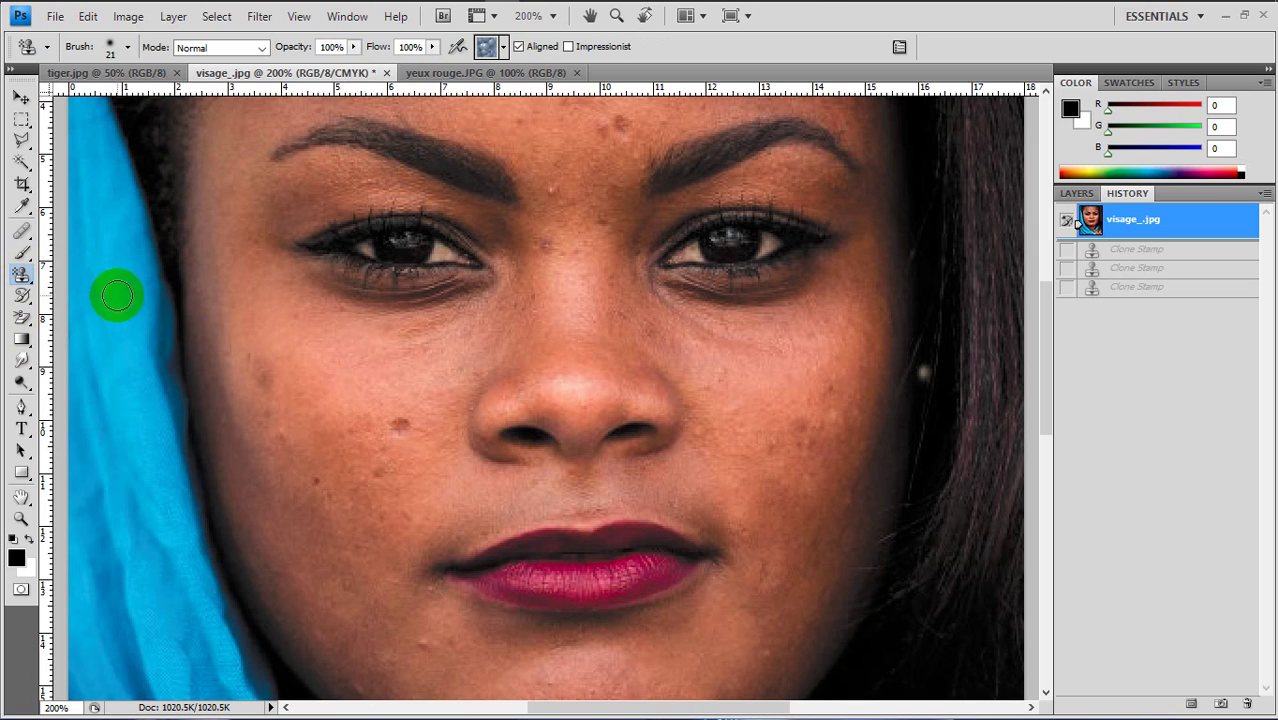
left_click(490, 44)
left_click(400, 88)
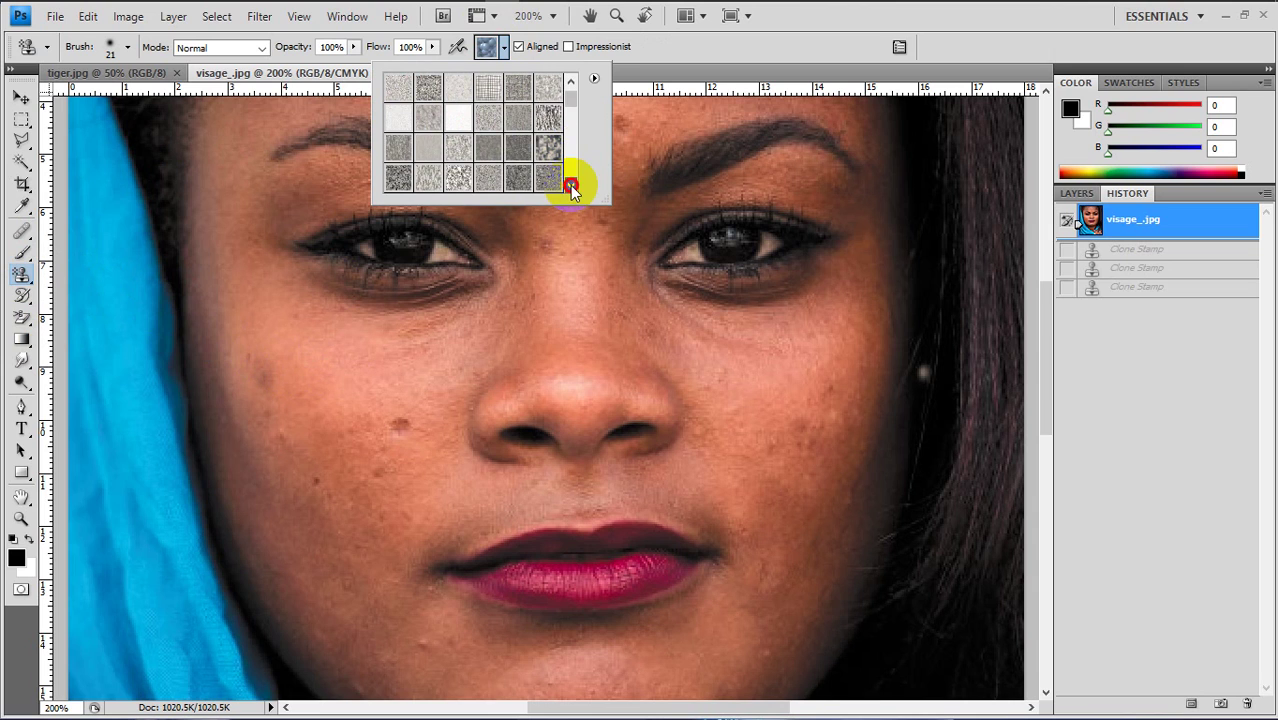
left_click_drag(571, 80, 572, 76)
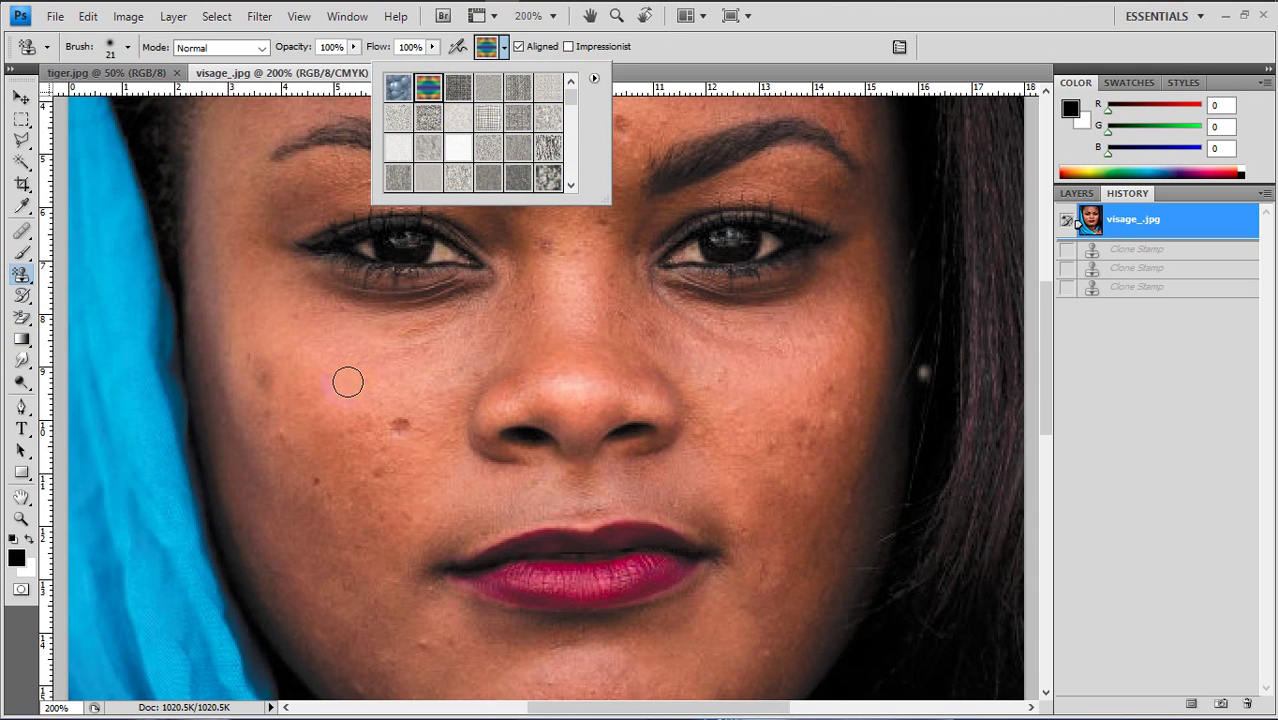
Step: Paint trial rainbow strokes on both cheeks, then revert the face to its original state
mouse_move(337, 386)
left_mouse_down()
mouse_move(431, 380)
mouse_move(268, 397)
mouse_move(265, 428)
mouse_move(380, 427)
left_mouse_up()
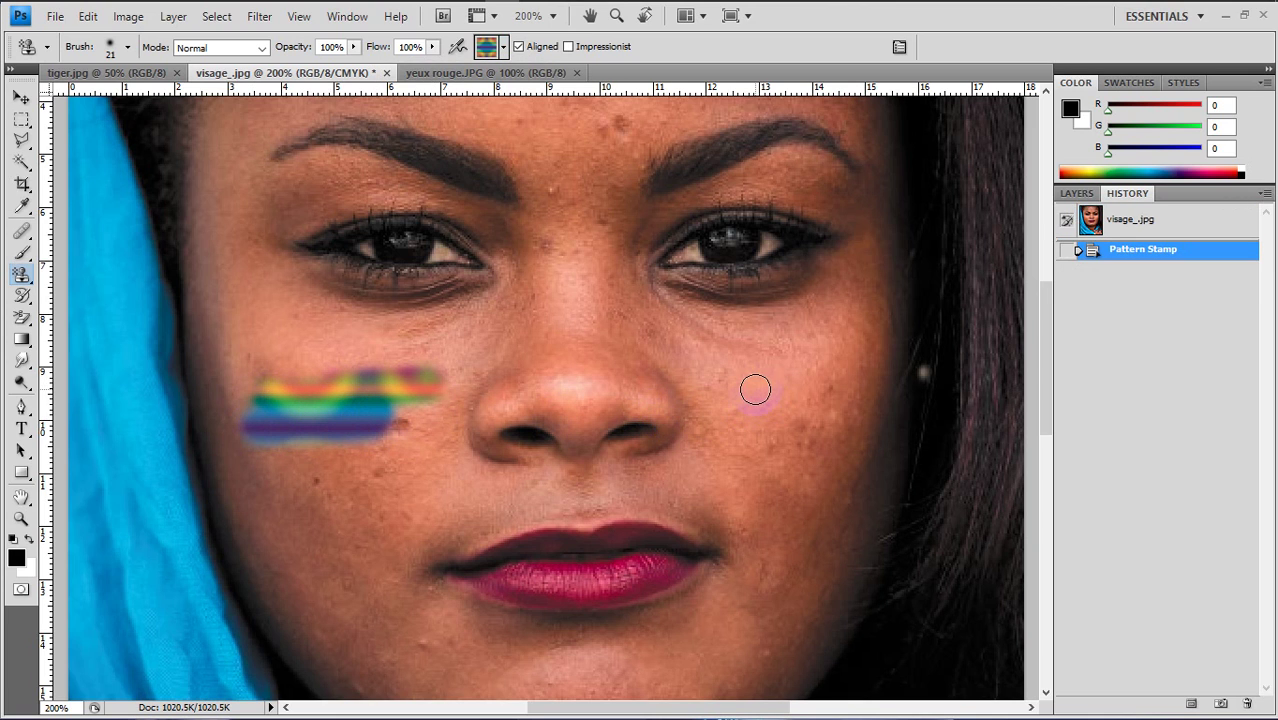
left_click_drag(755, 390, 836, 339)
left_click_drag(784, 455, 864, 373)
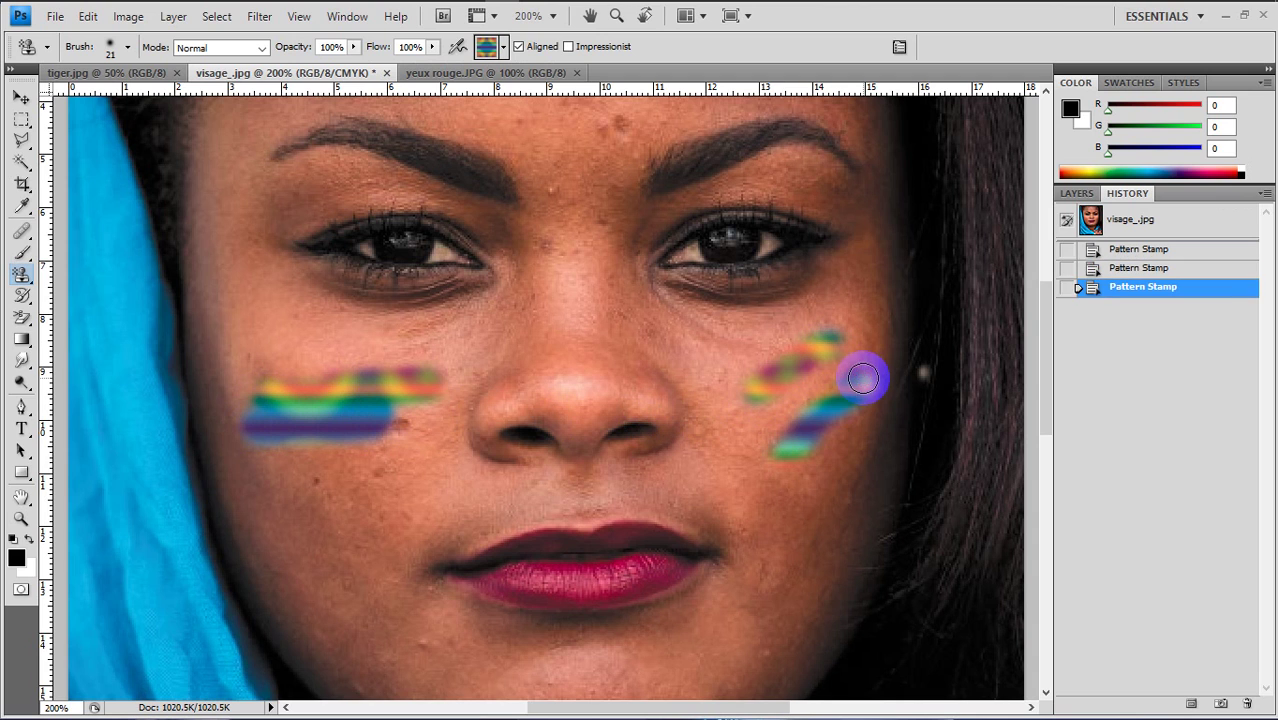
left_click(1133, 222)
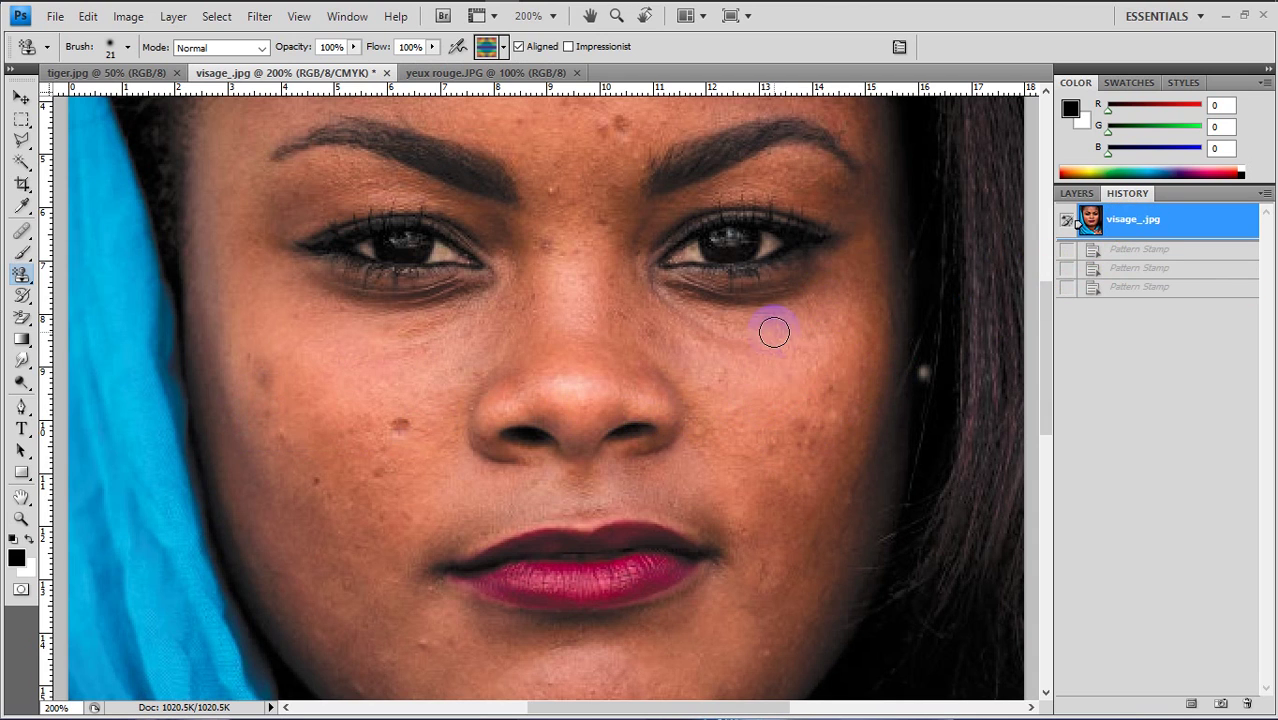
Step: Paint two diagonal rainbow stripes on the right cheek and two on the left
left_click_drag(742, 400, 862, 340)
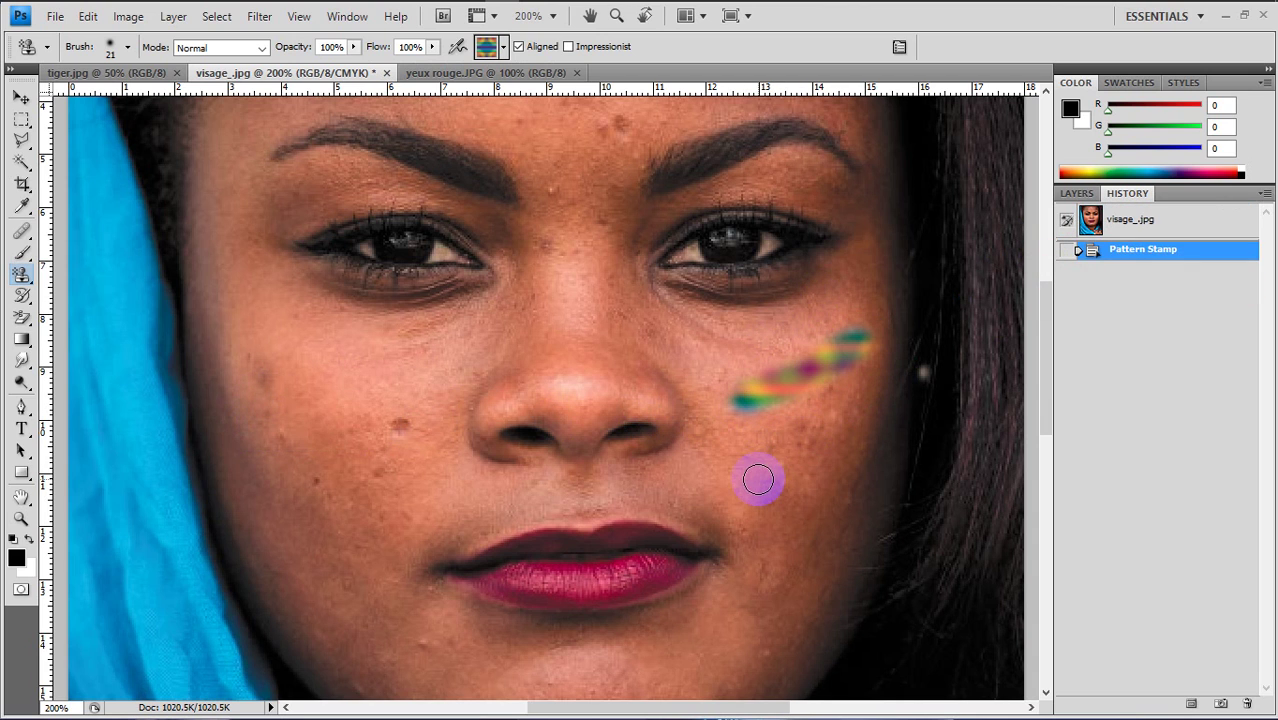
left_click_drag(759, 479, 884, 408)
left_click_drag(400, 430, 251, 348)
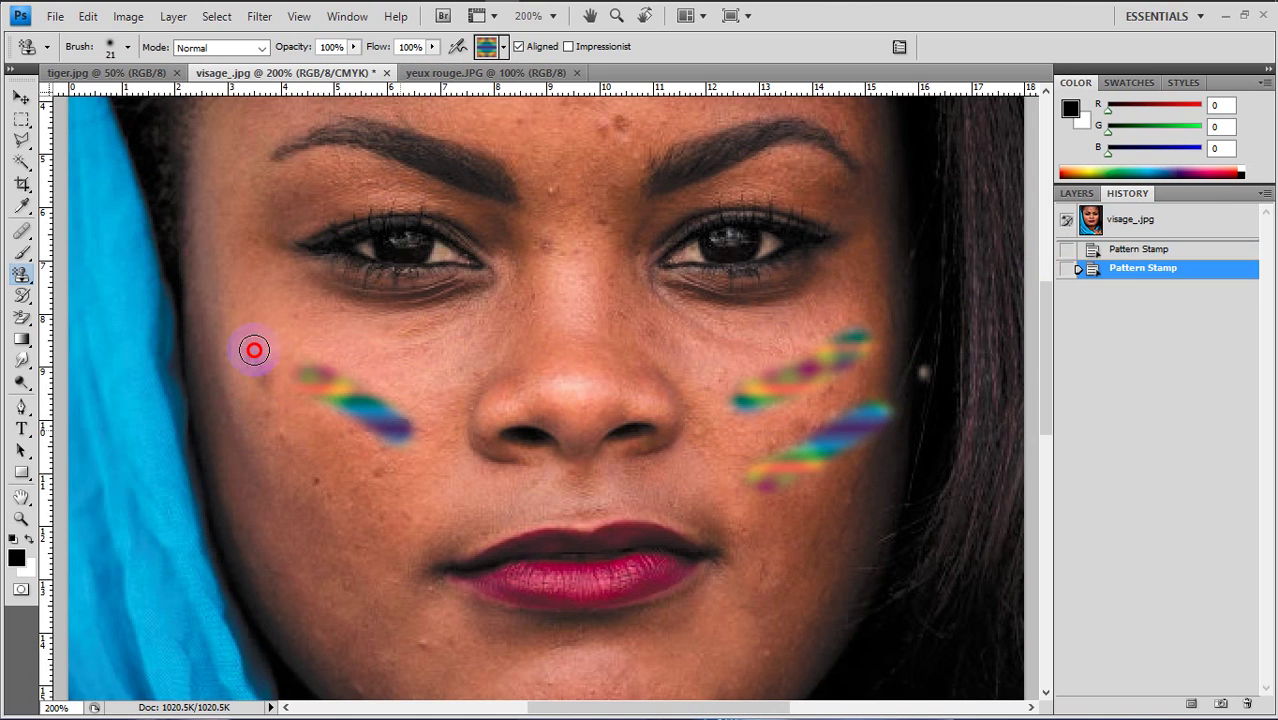
left_click_drag(338, 510, 192, 440)
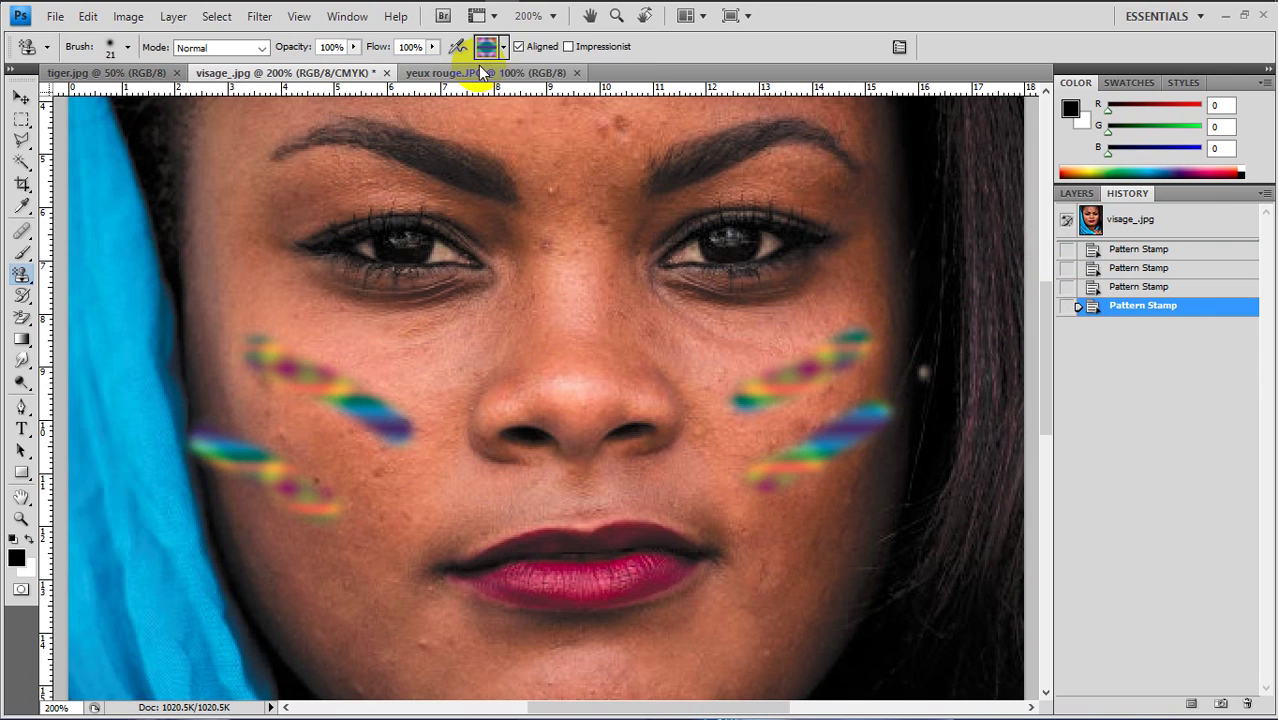
left_click(504, 47)
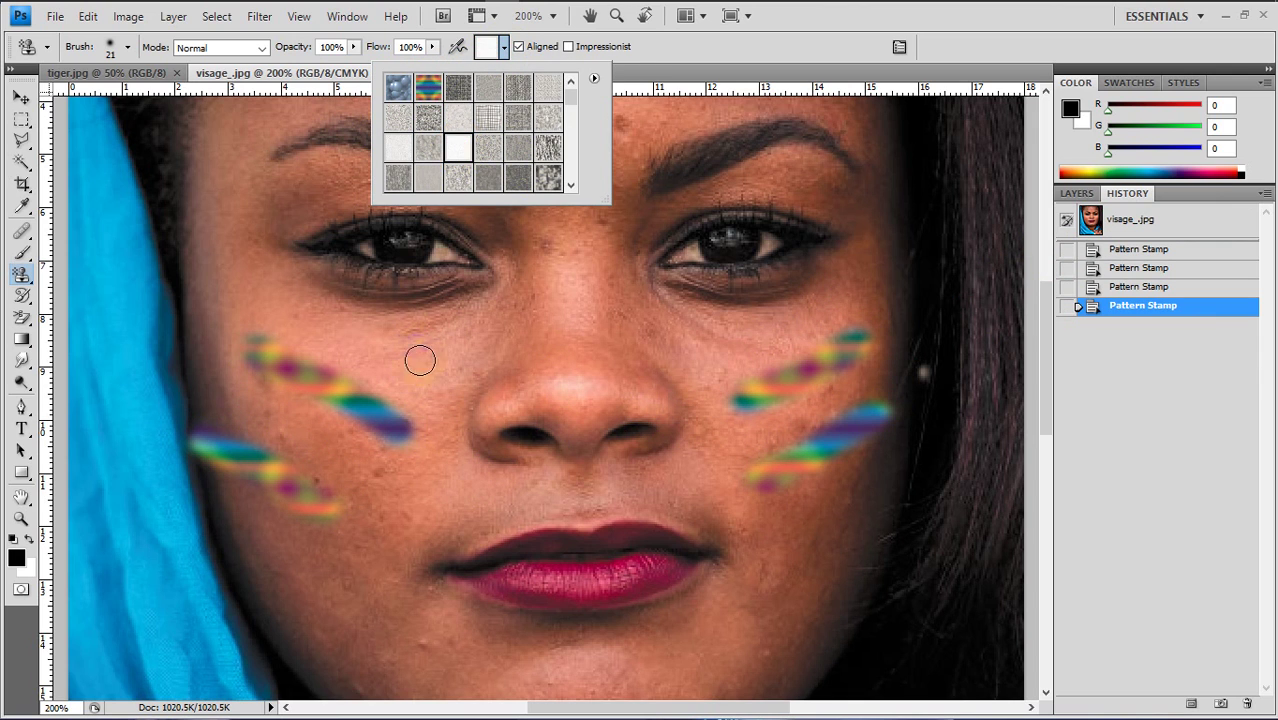
Step: Stamp a white textured patch across the chin, then browse Filter > Noise without applying anything
mouse_move(576, 630)
left_mouse_down()
mouse_move(579, 665)
mouse_move(557, 671)
mouse_move(608, 668)
mouse_move(552, 655)
mouse_move(639, 651)
mouse_move(713, 626)
mouse_move(448, 651)
mouse_move(517, 707)
mouse_move(494, 688)
mouse_move(703, 654)
left_mouse_up()
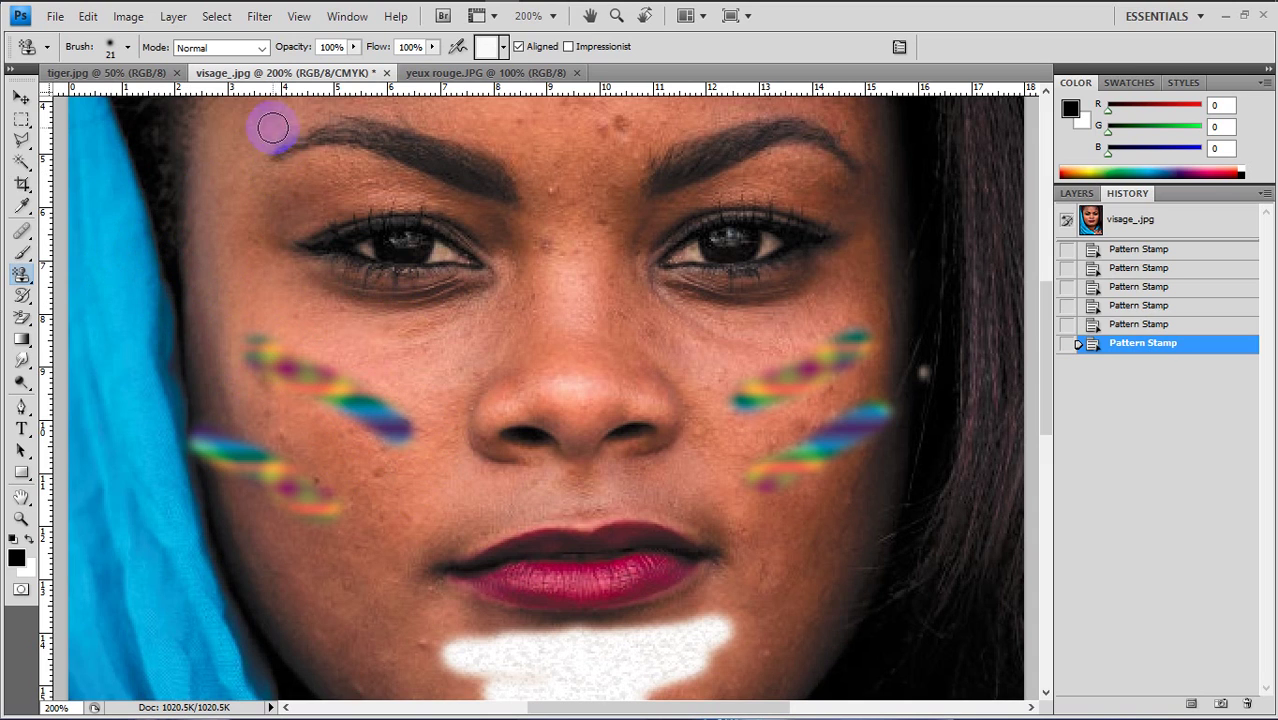
left_click(259, 17)
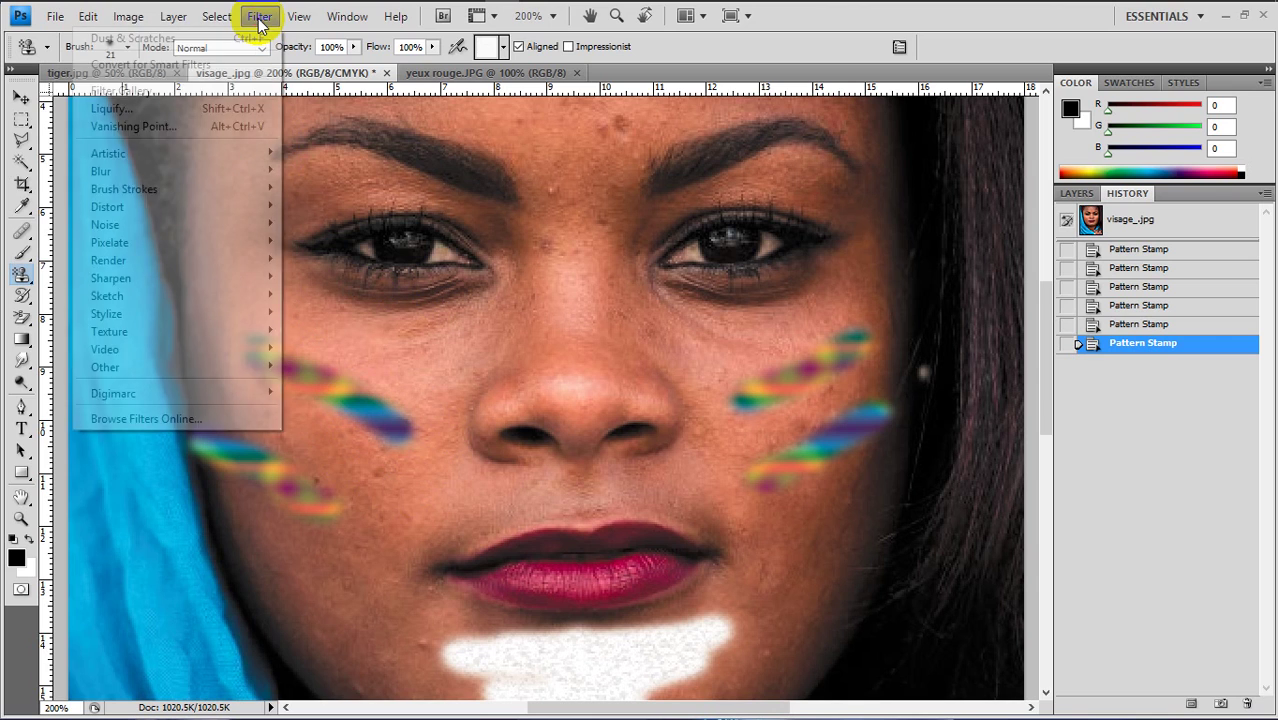
mouse_move(105, 224)
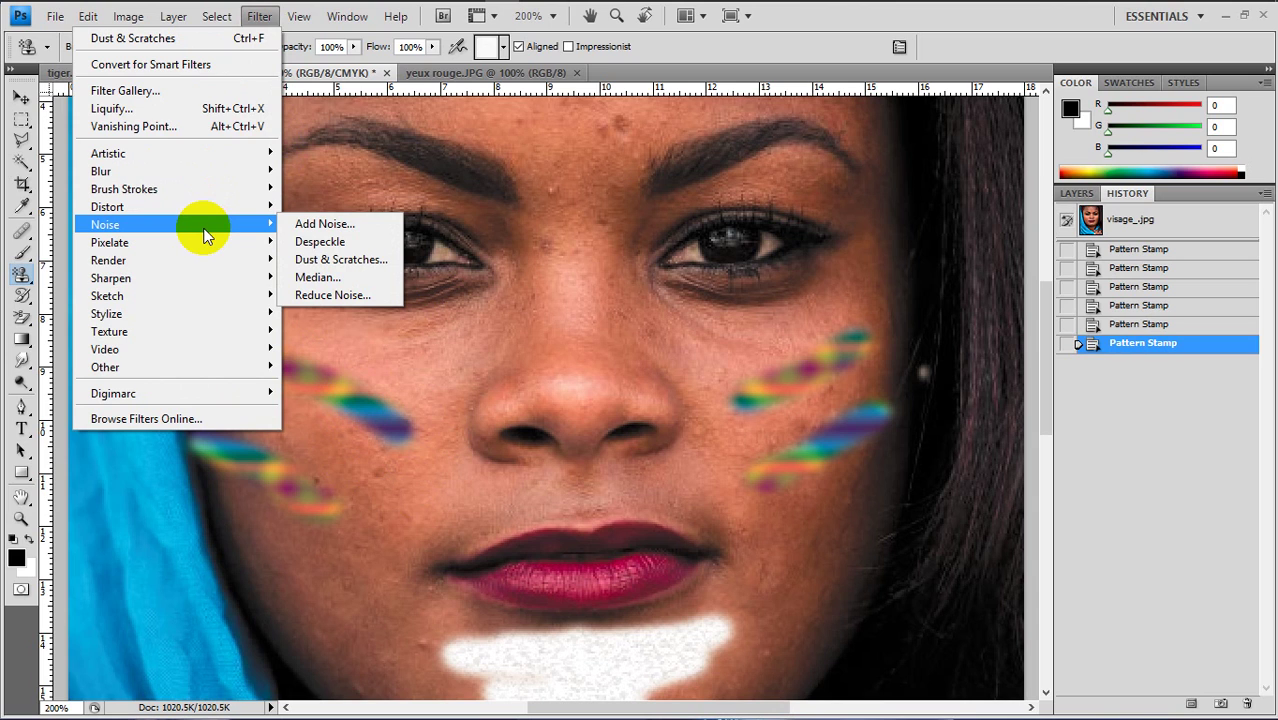
left_click(322, 226)
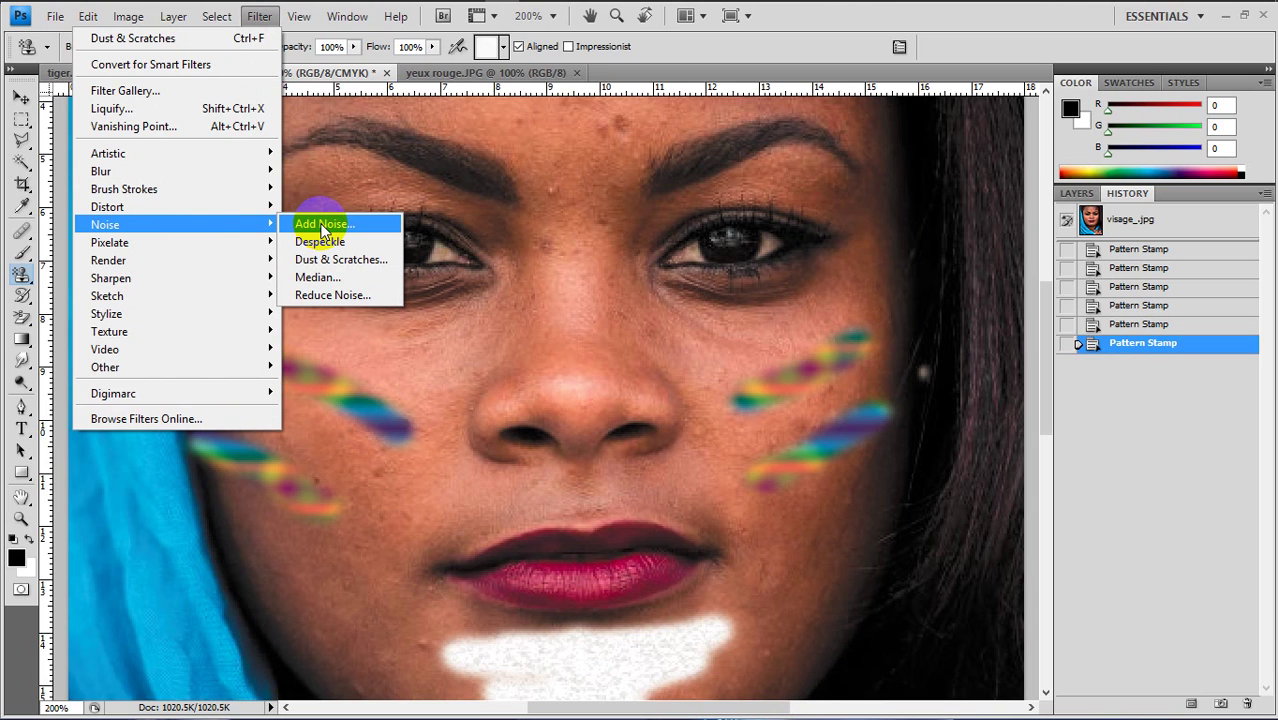
left_click(341, 76)
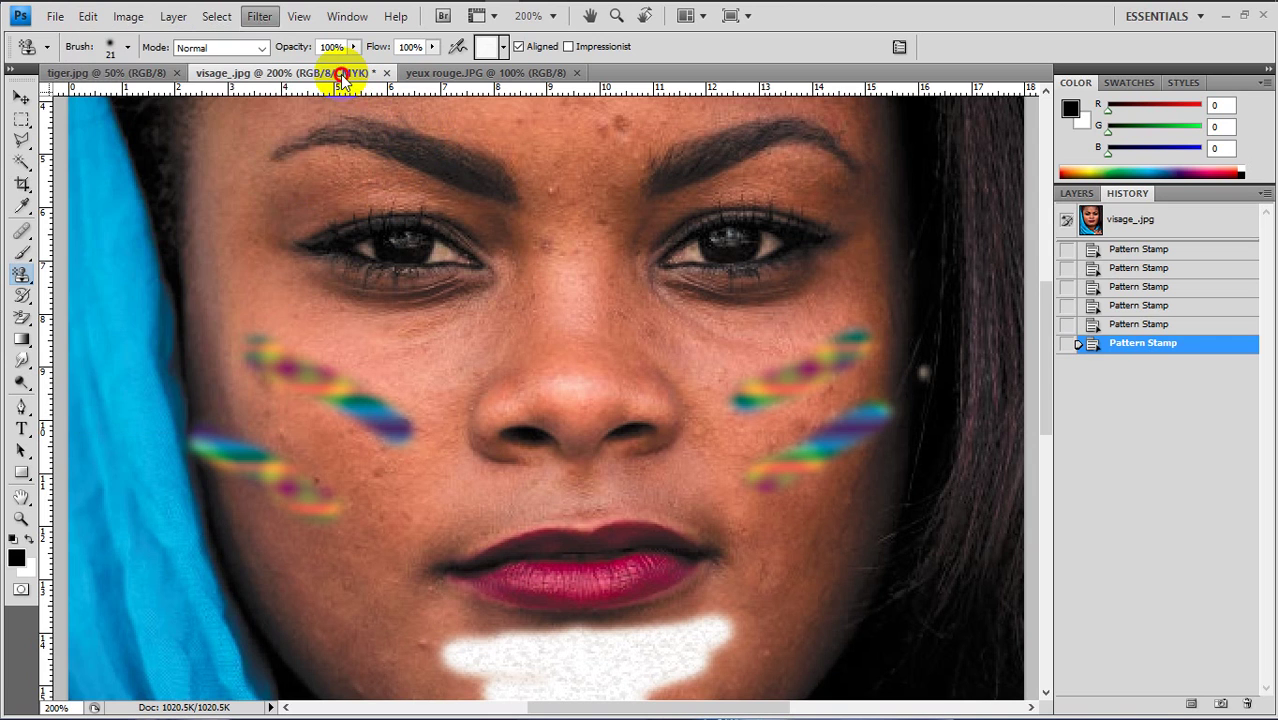
Step: Switch to tiger.jpg and try brush strokes on the tiger's forehead
left_click(106, 78)
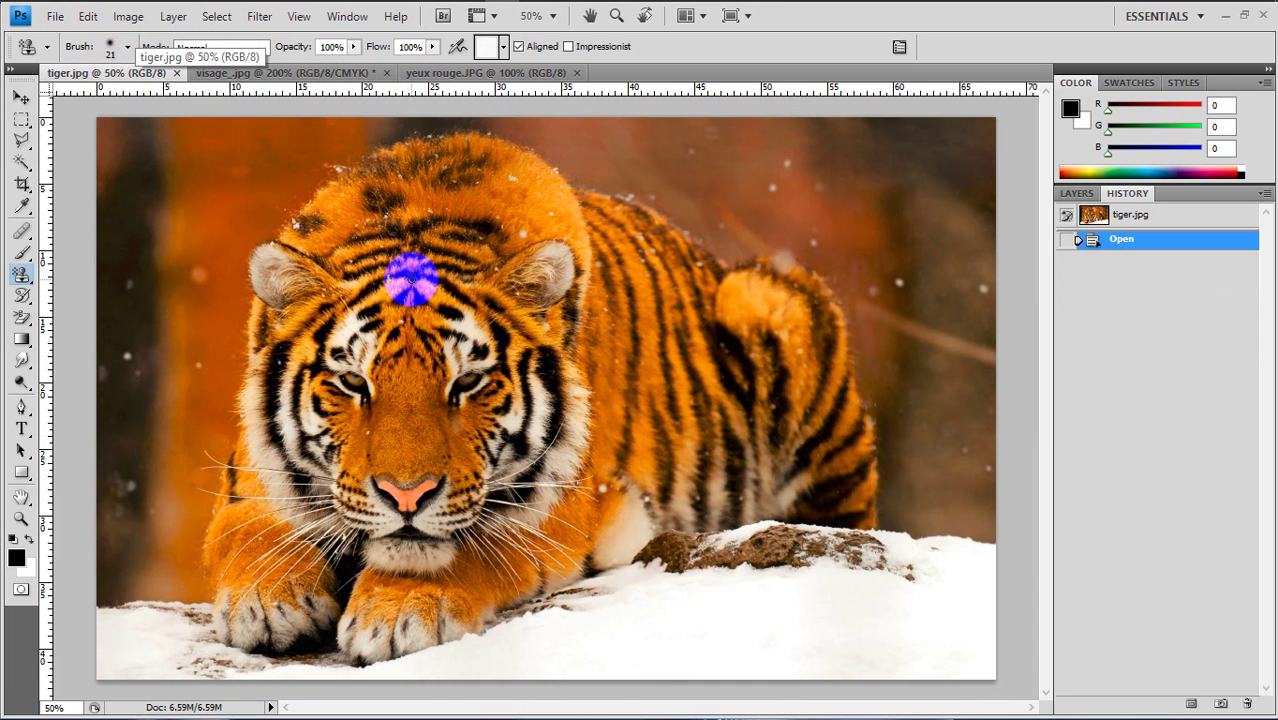
left_click(21, 98)
mouse_move(390, 258)
left_mouse_down()
mouse_move(537, 240)
mouse_move(514, 186)
mouse_move(573, 340)
mouse_move(599, 486)
mouse_move(698, 411)
mouse_move(514, 265)
mouse_move(280, 243)
mouse_move(188, 374)
mouse_move(197, 288)
mouse_move(448, 171)
mouse_move(348, 206)
mouse_move(369, 218)
left_mouse_up()
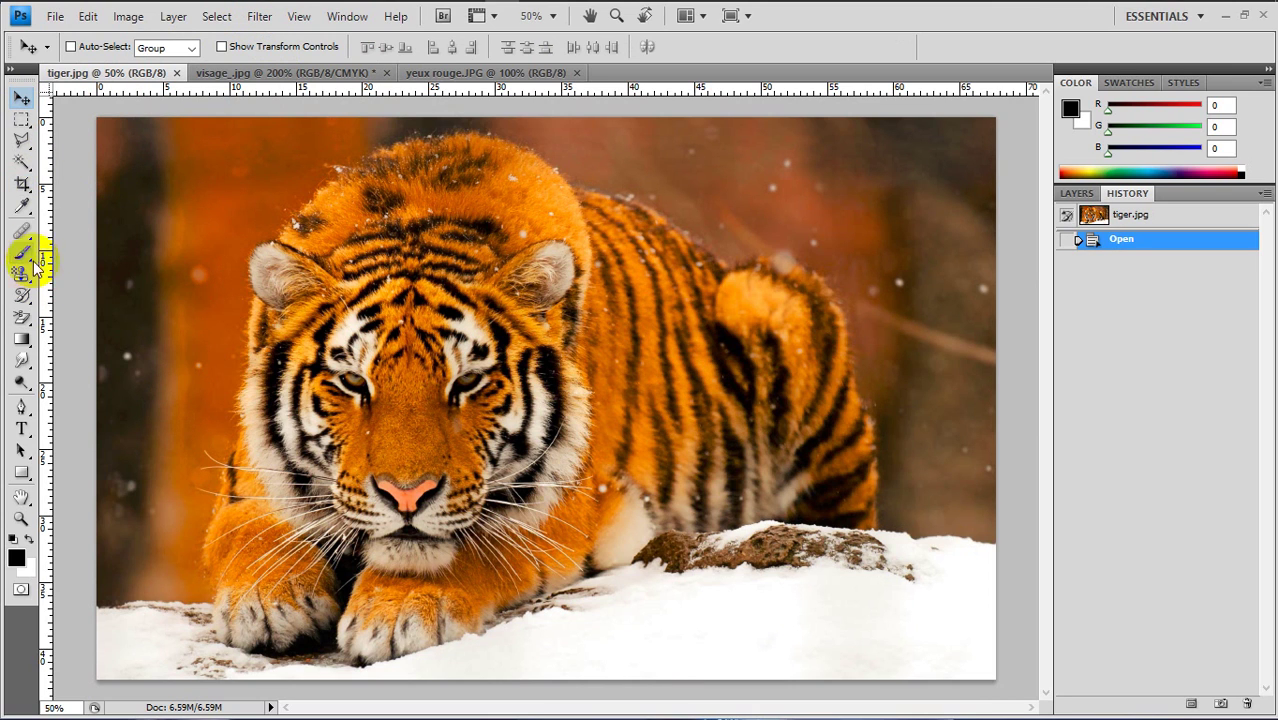
left_click(22, 232)
mouse_move(322, 257)
left_mouse_down()
mouse_move(390, 220)
mouse_move(372, 220)
left_mouse_up()
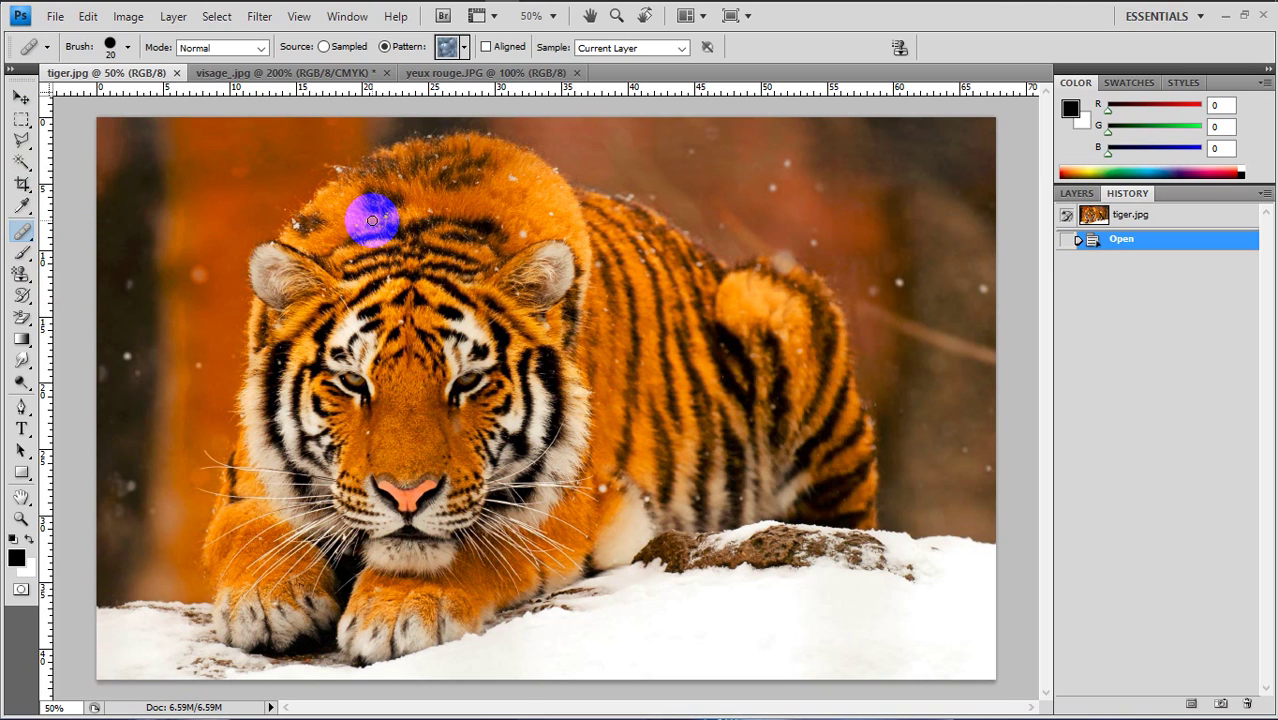
Step: Heal six spots and streaks in the forehead fur with the Spot Healing Brush
right_click(20, 238)
left_click(62, 229)
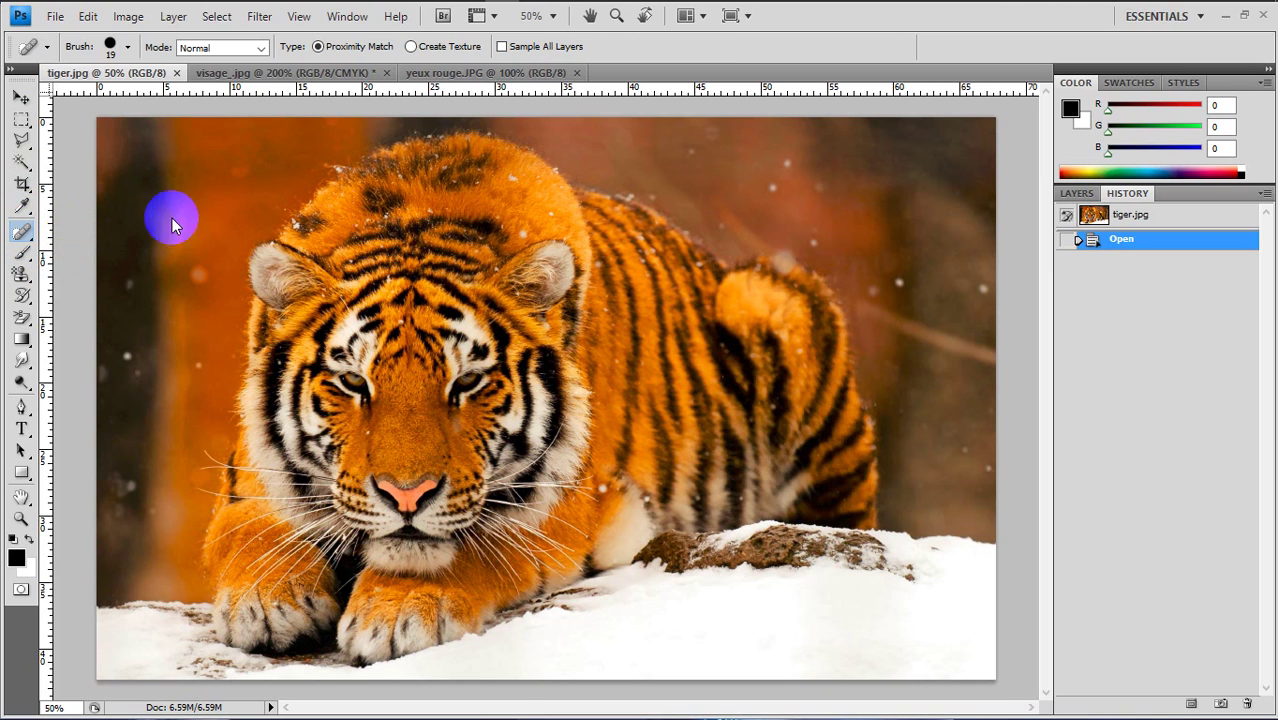
left_click(388, 215)
left_click(365, 210)
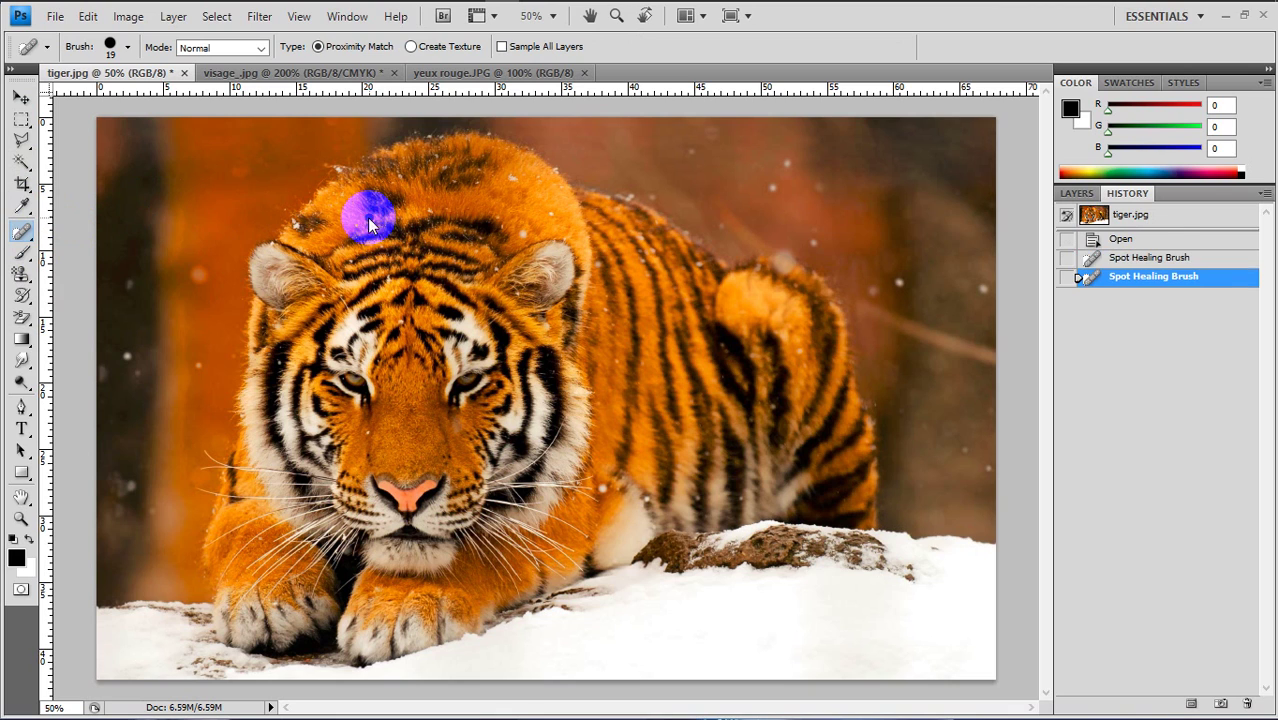
left_click_drag(357, 214, 315, 222)
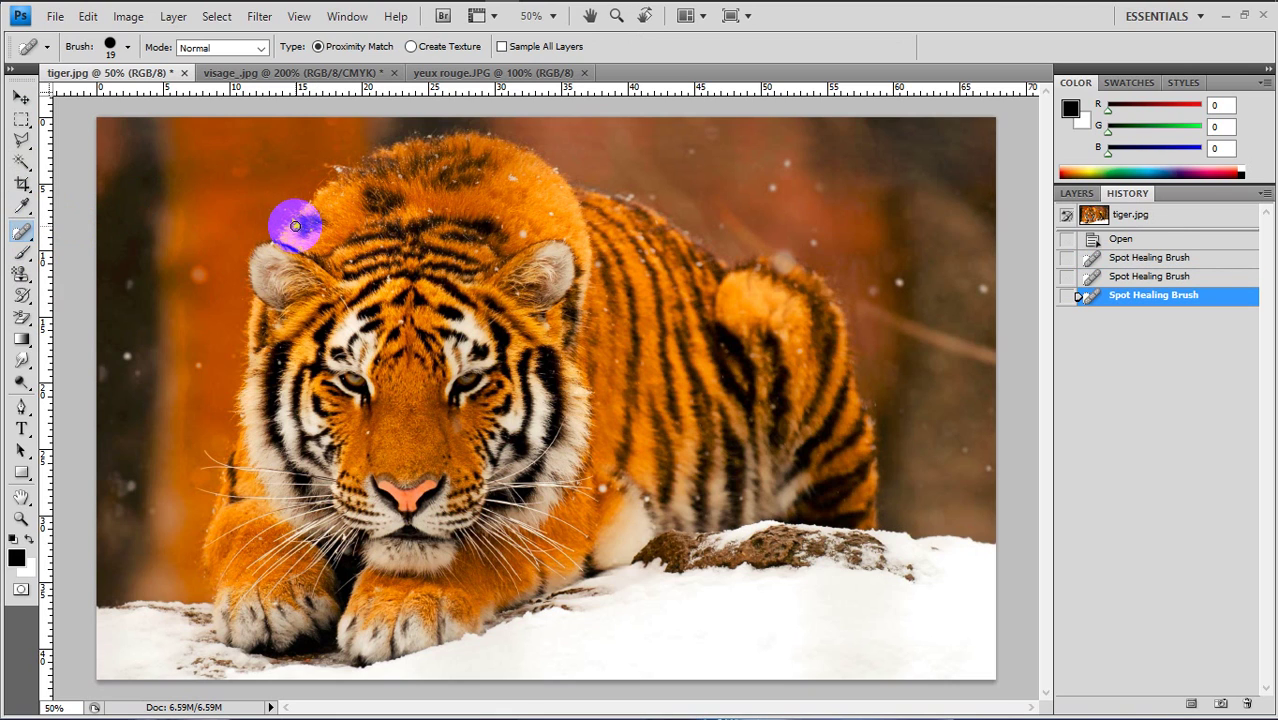
left_click(294, 224)
left_click(292, 220)
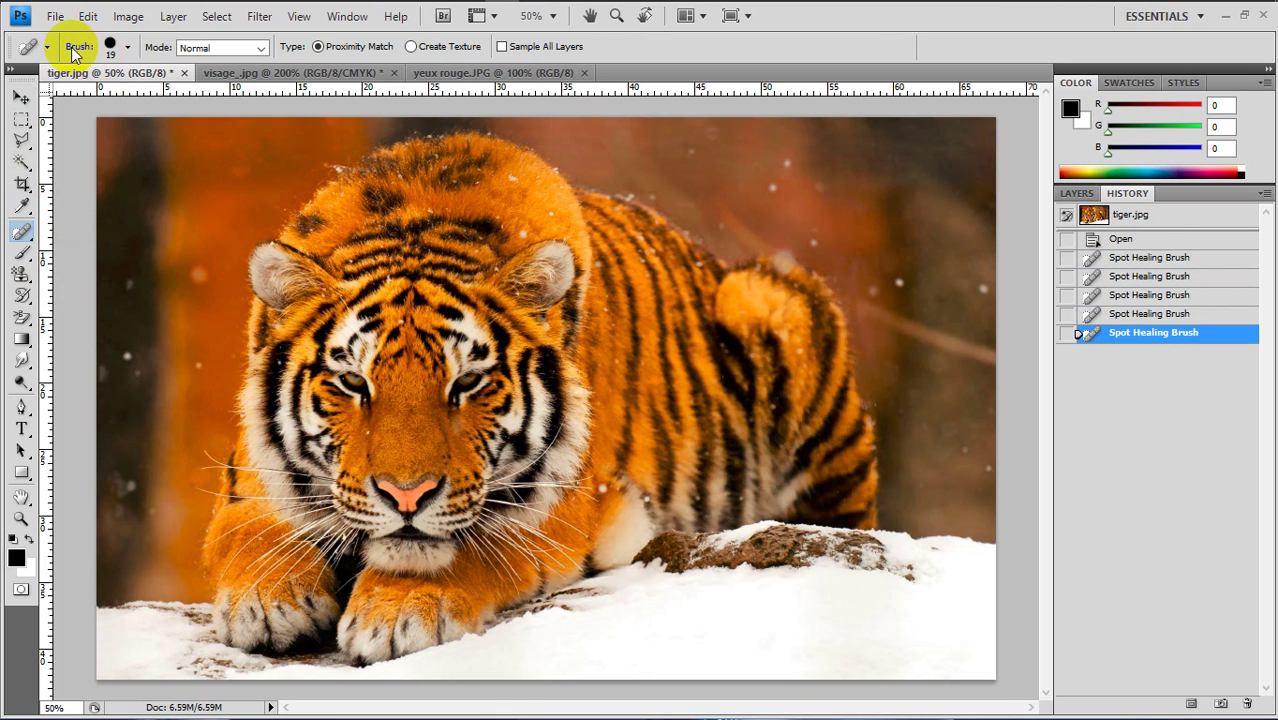
left_click(390, 280)
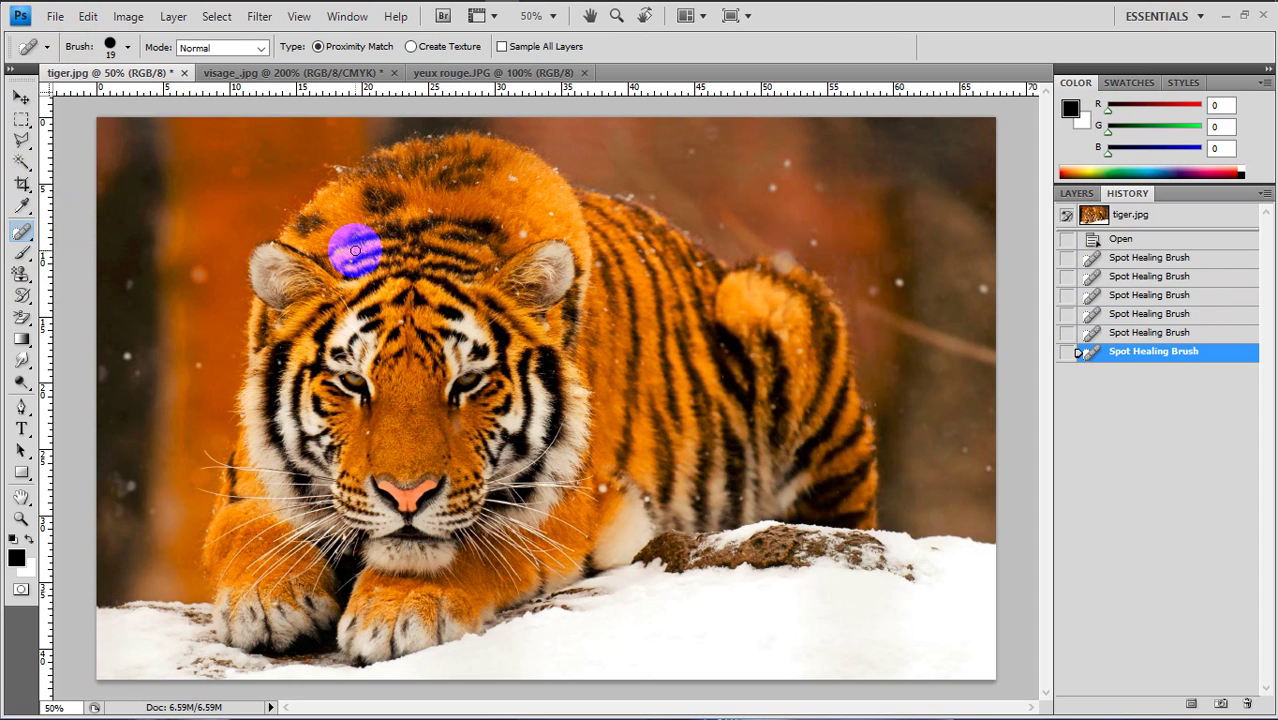
Step: Open the Dust & Scratches filter and pan its preview over the tiger's fur
left_click(258, 16)
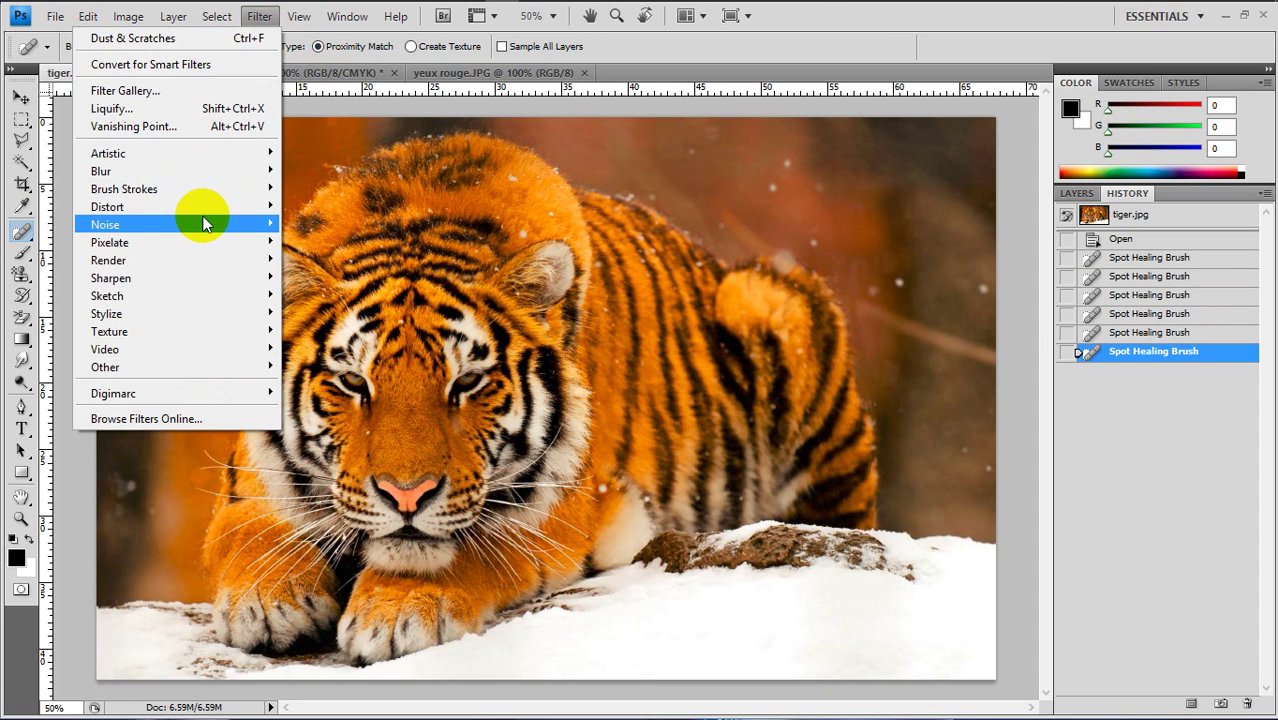
mouse_move(176, 224)
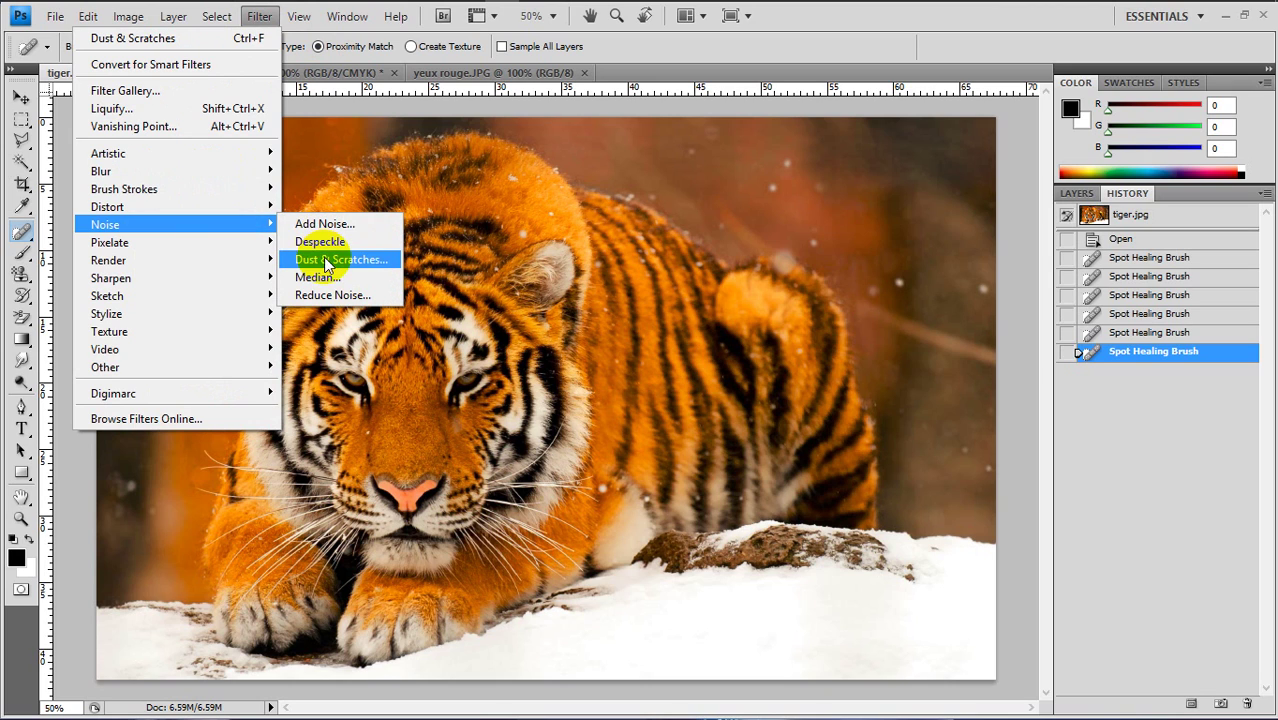
left_click(386, 266)
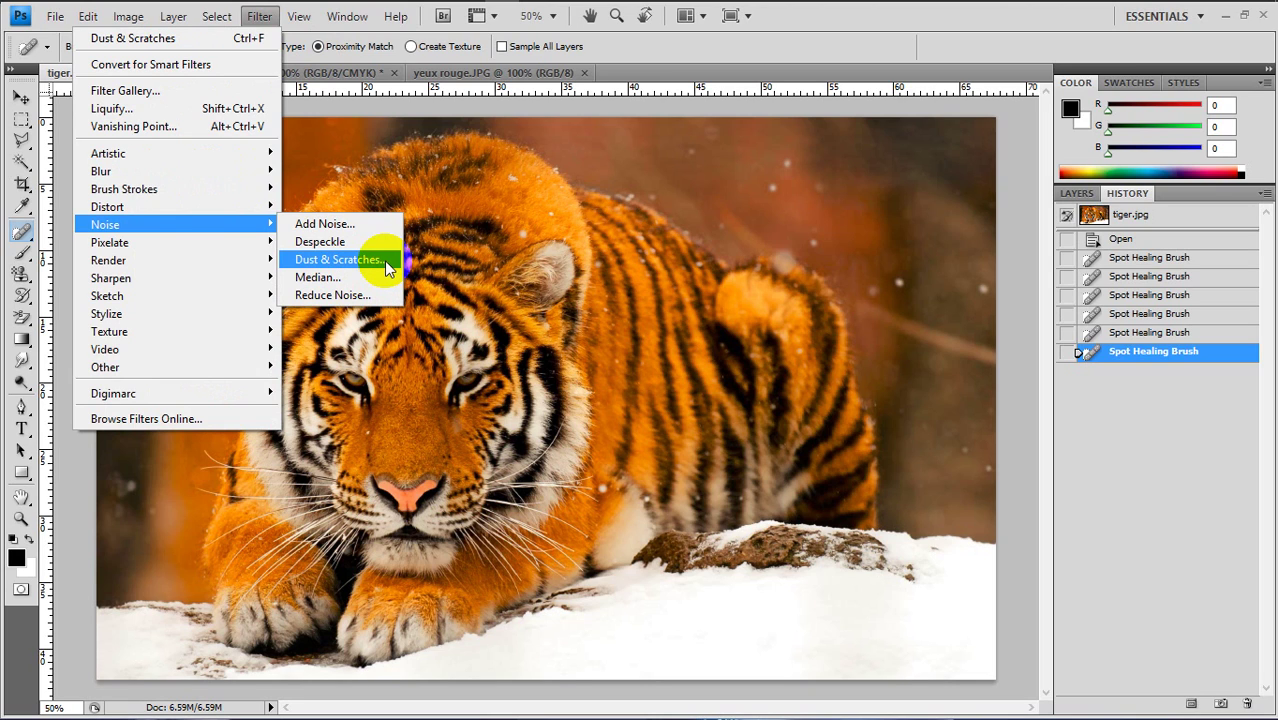
left_click(386, 262)
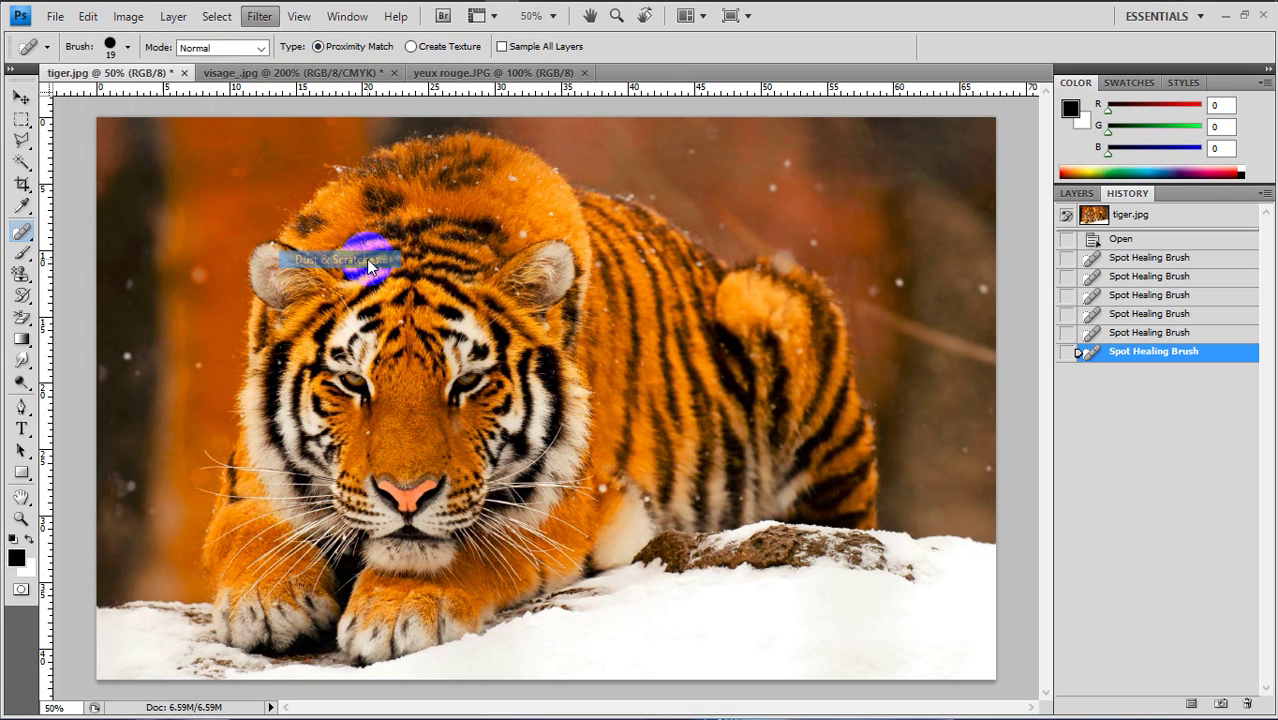
mouse_move(705, 231)
left_mouse_down()
mouse_move(733, 190)
mouse_move(773, 236)
left_mouse_up()
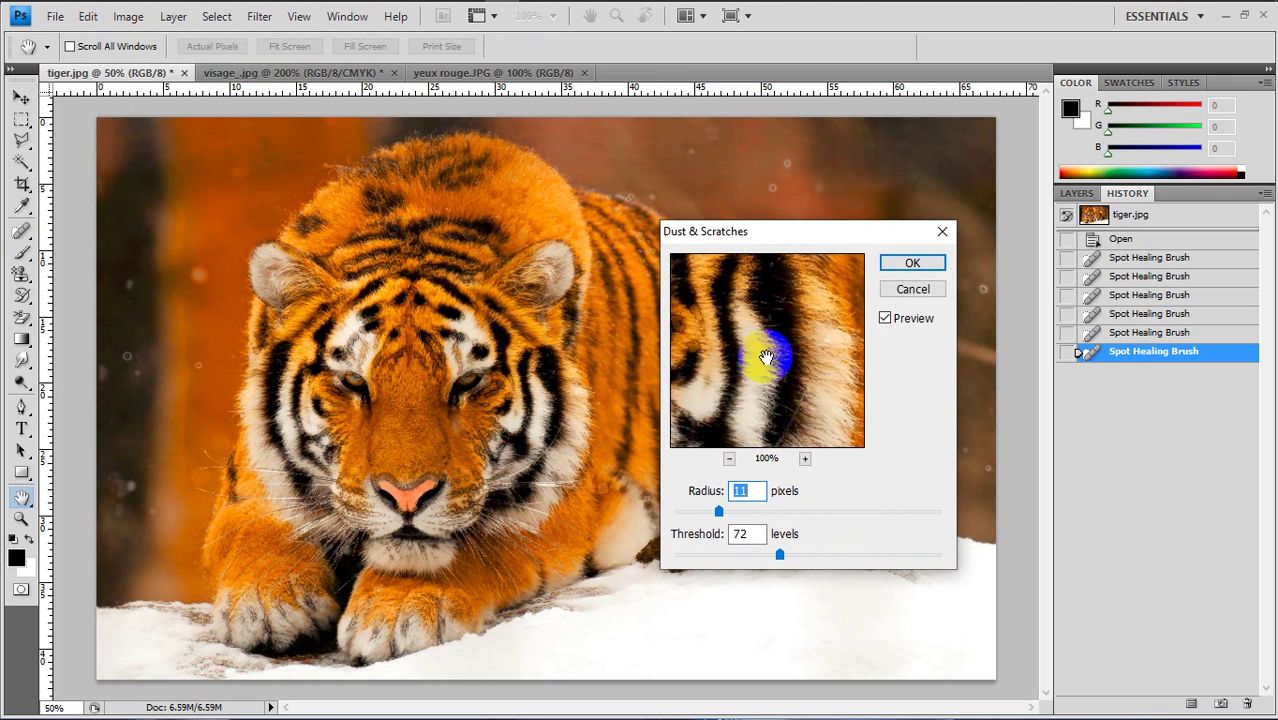
left_click(413, 272)
left_click(379, 235)
left_click(458, 230)
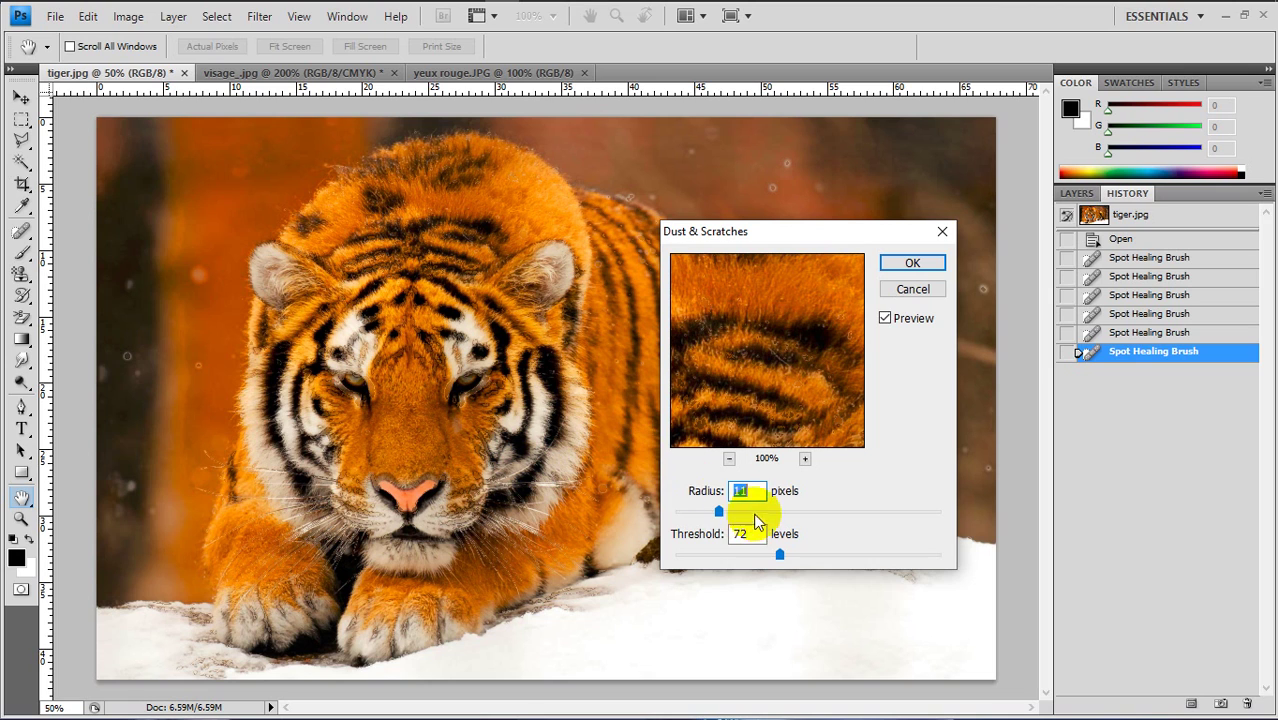
Step: Experiment with different Radius and Threshold slider values
left_click_drag(717, 512, 697, 511)
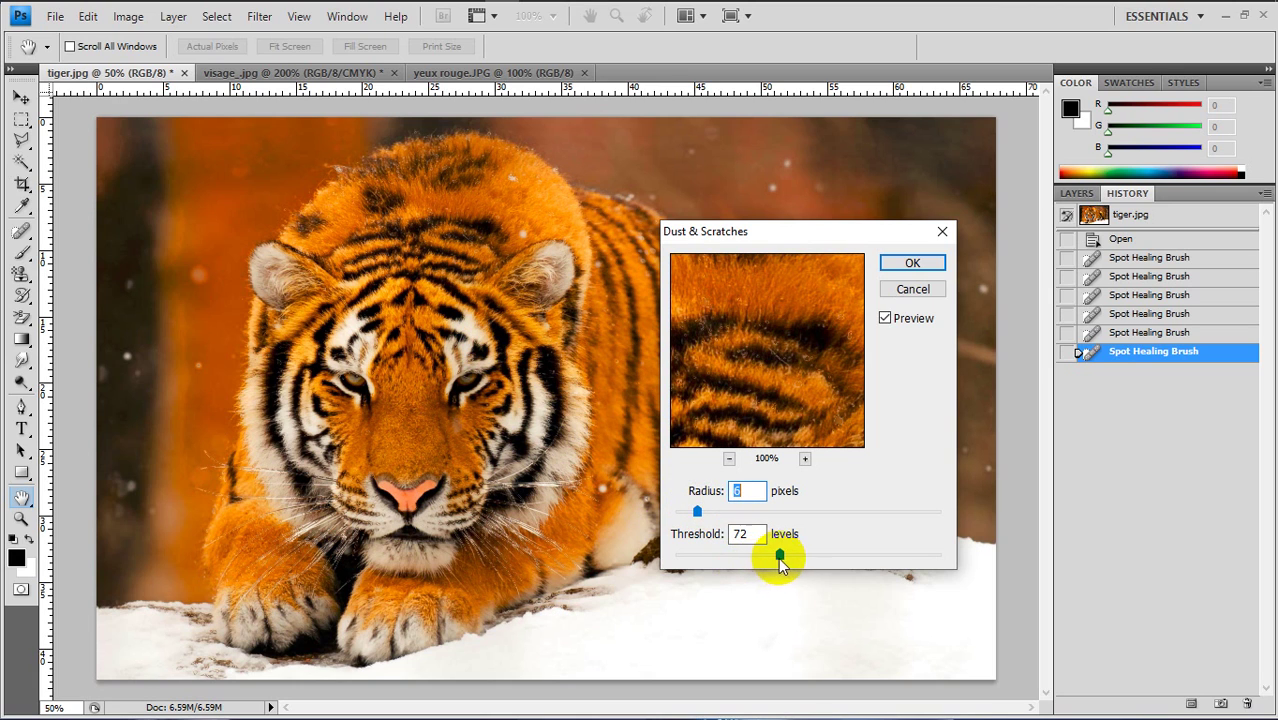
left_click_drag(783, 557, 710, 558)
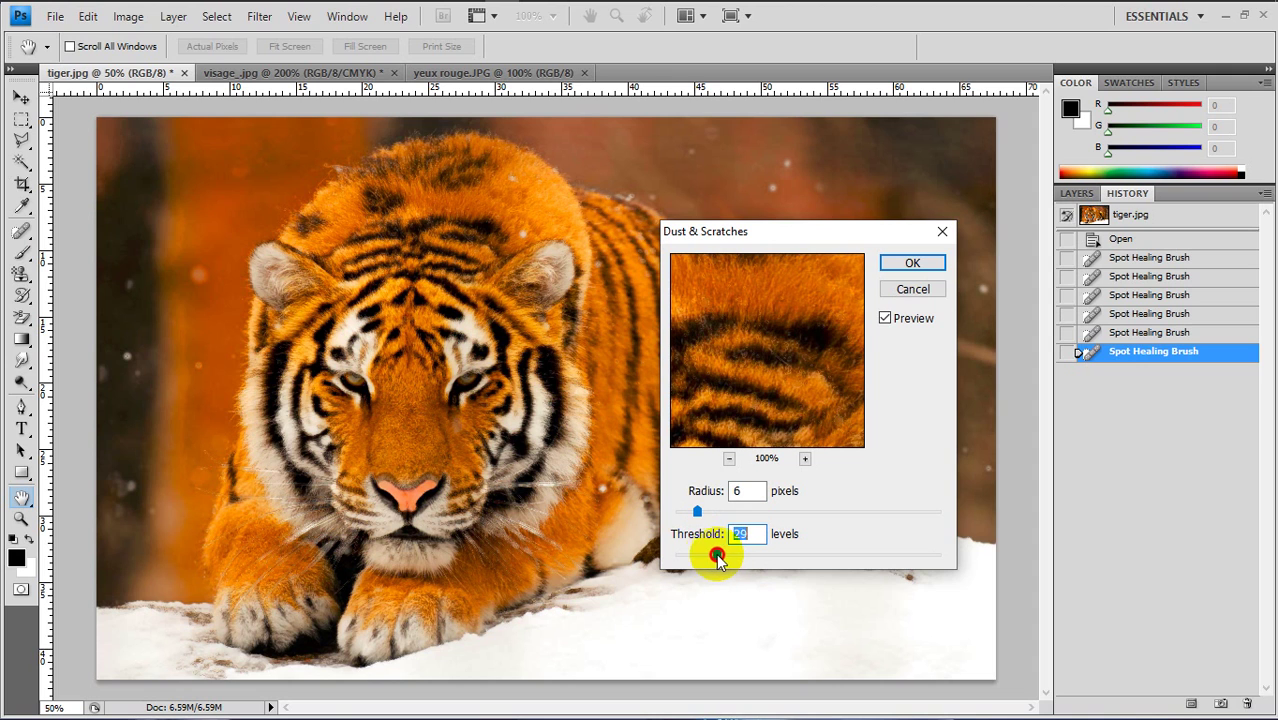
mouse_move(709, 556)
left_mouse_down()
mouse_move(679, 556)
mouse_move(891, 557)
left_mouse_up()
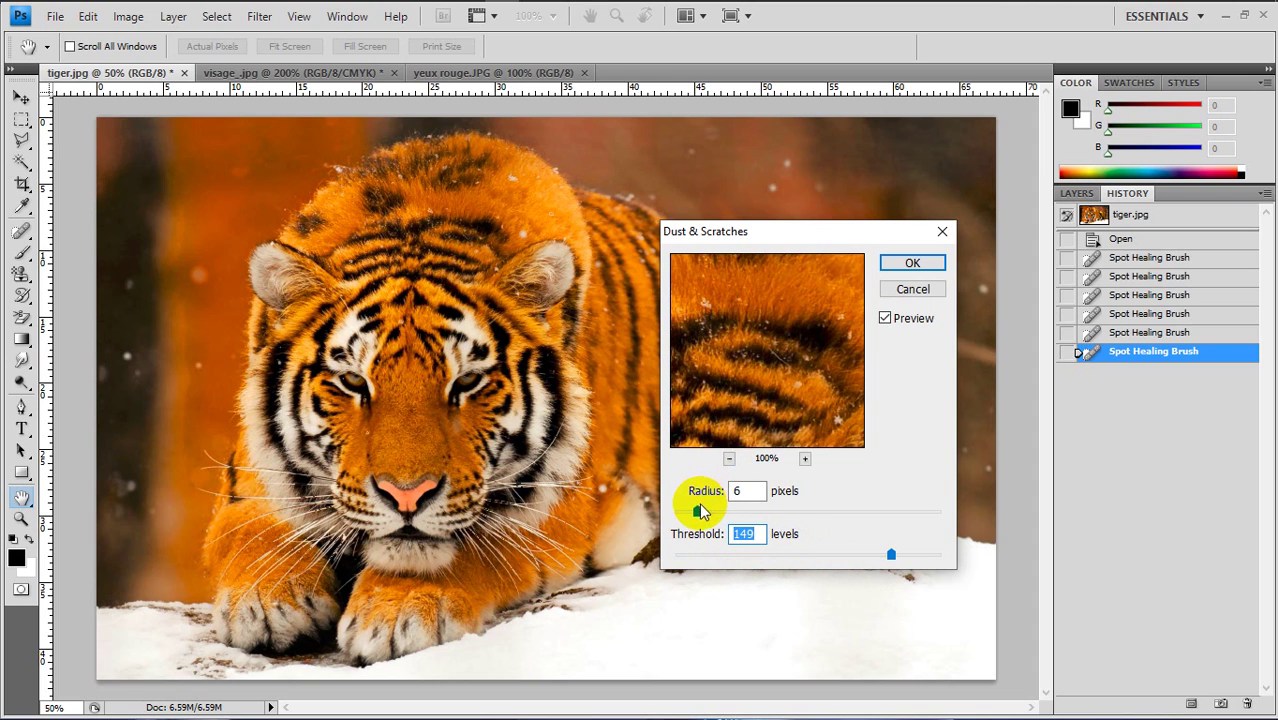
left_click_drag(700, 512, 742, 526)
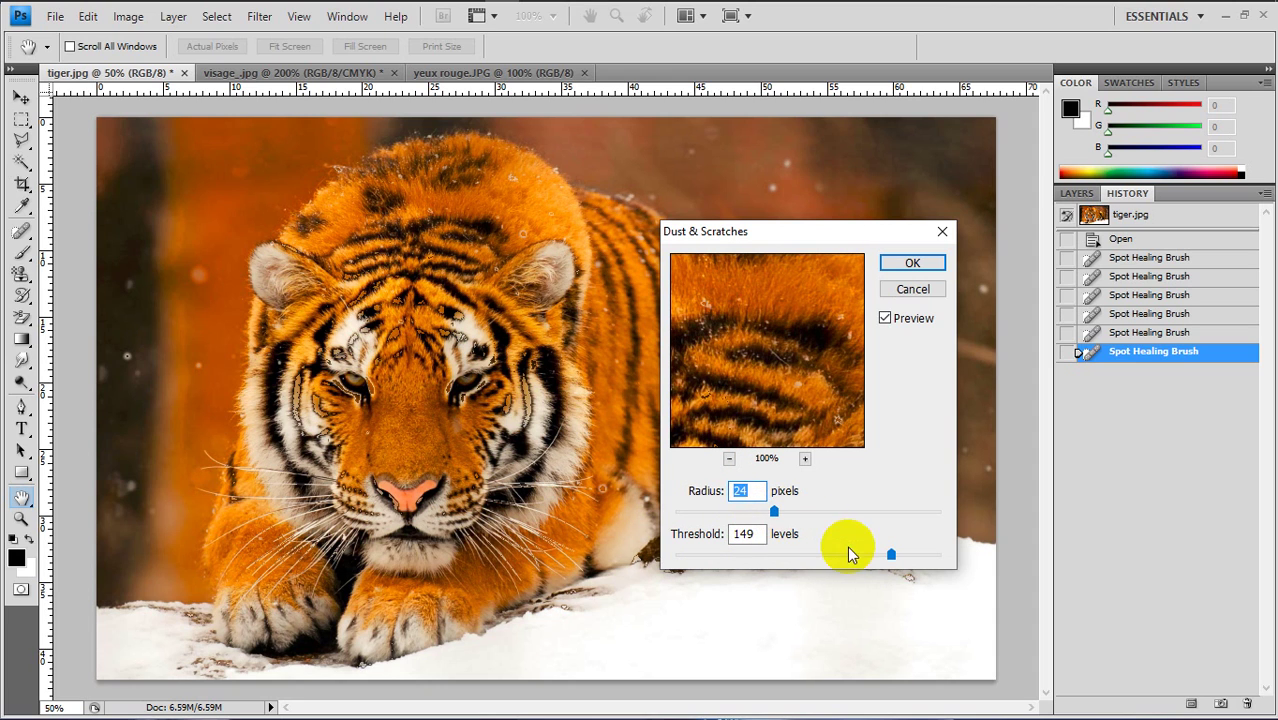
left_click_drag(891, 556, 806, 555)
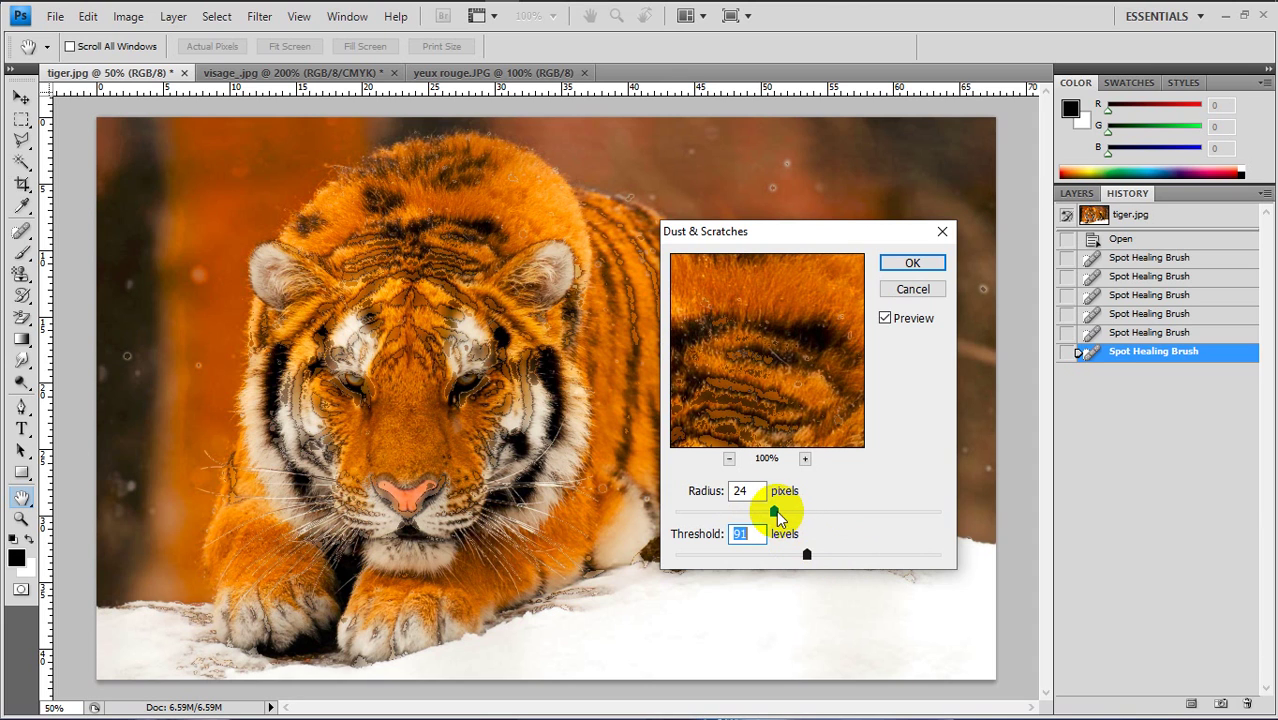
left_click_drag(774, 512, 698, 515)
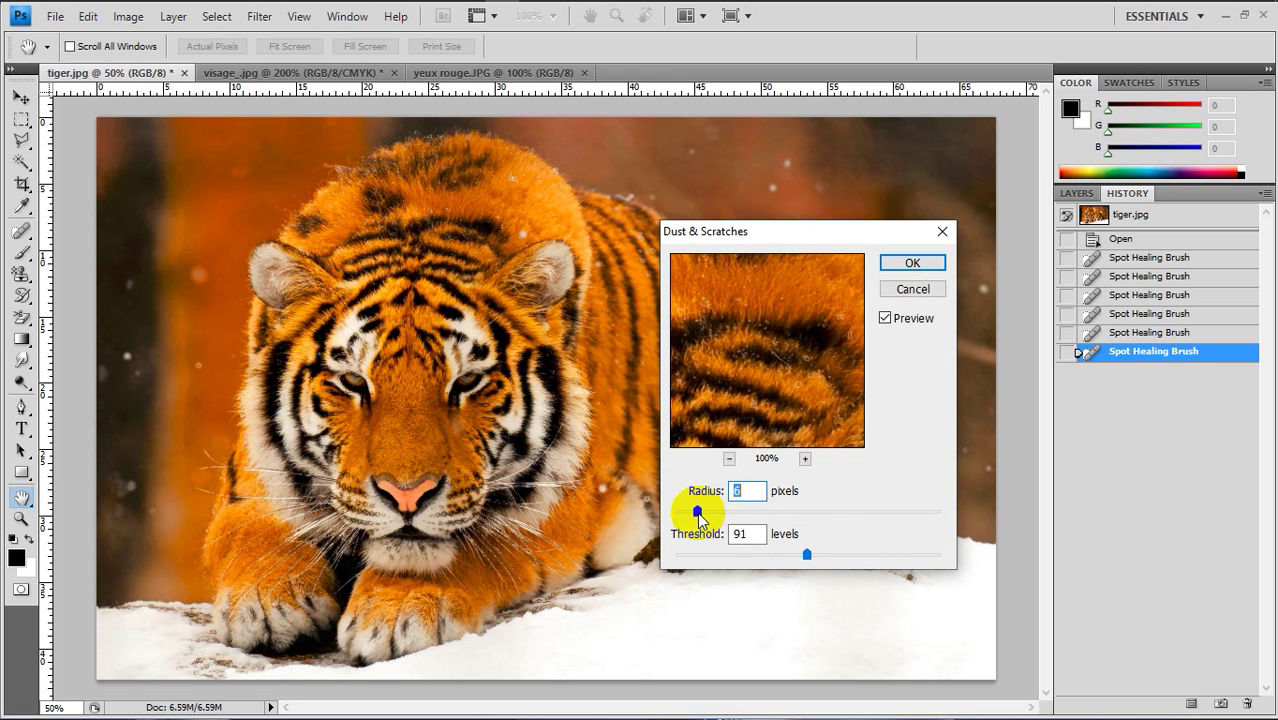
Step: Zoom the preview to 33%, set Radius 8 and Threshold 52, and apply the filter
left_click(729, 461)
left_click(729, 461)
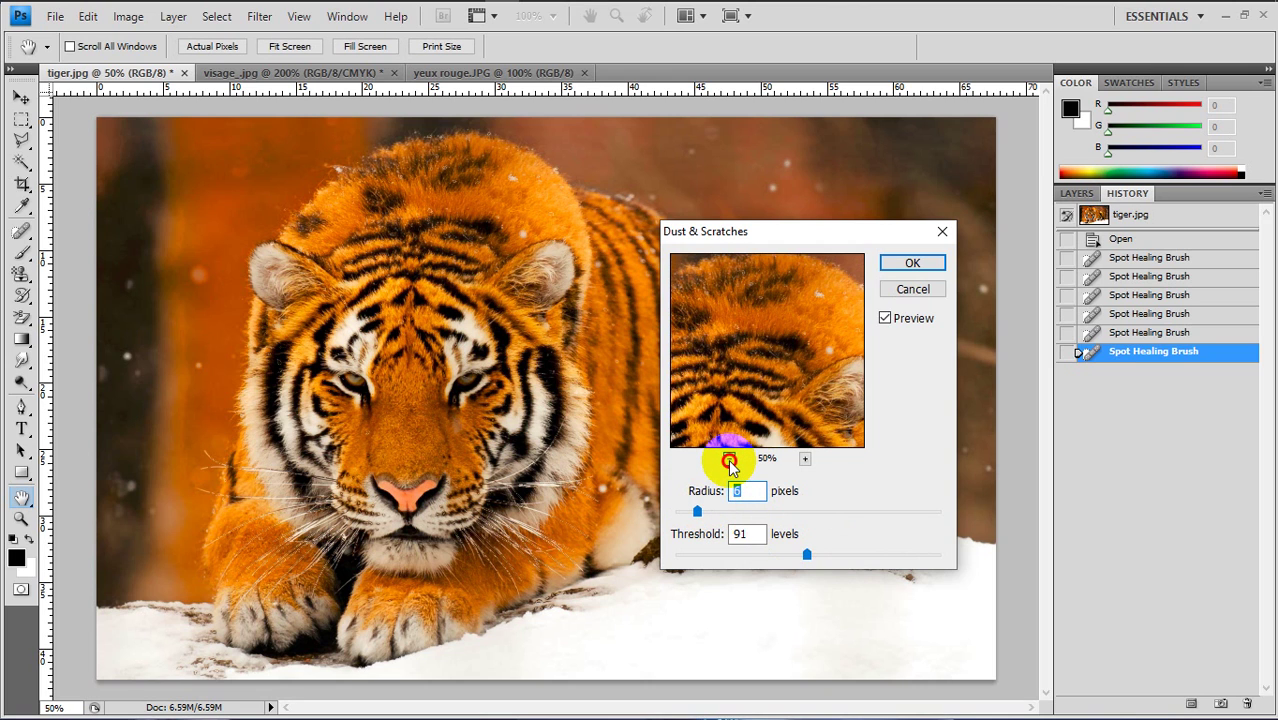
left_click(729, 461)
left_click_drag(699, 514, 693, 513)
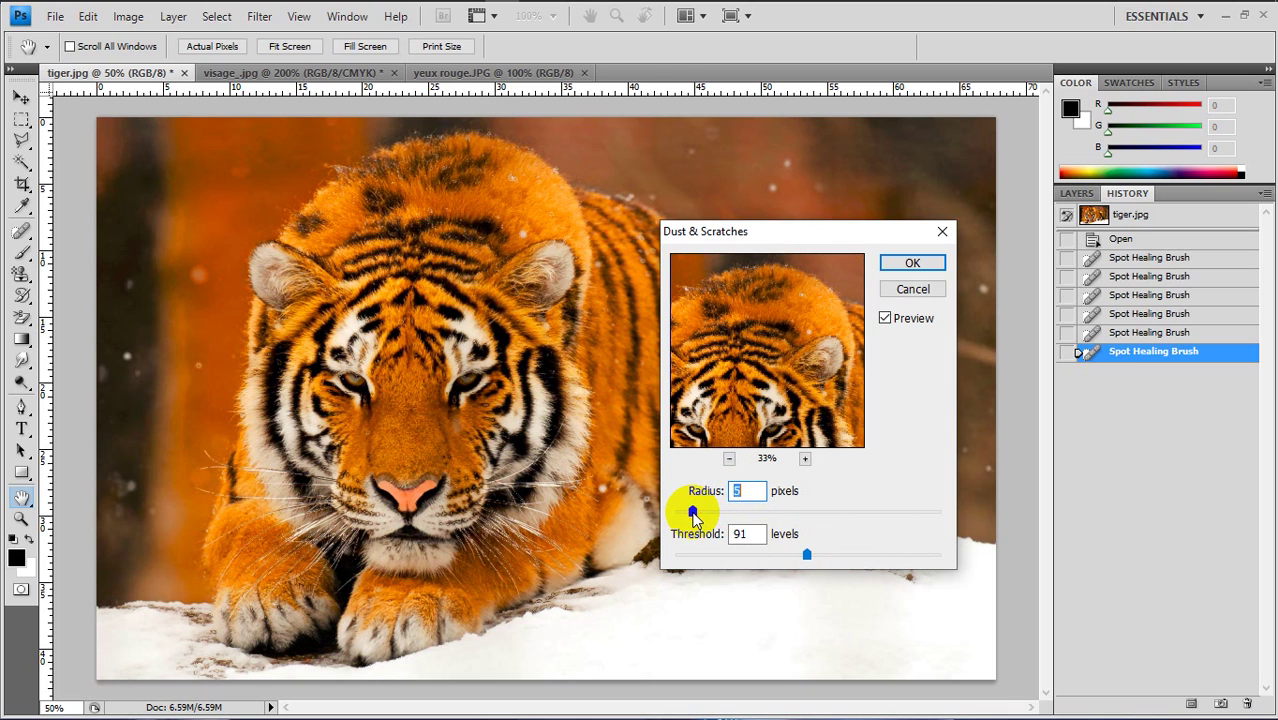
left_click_drag(806, 556, 743, 563)
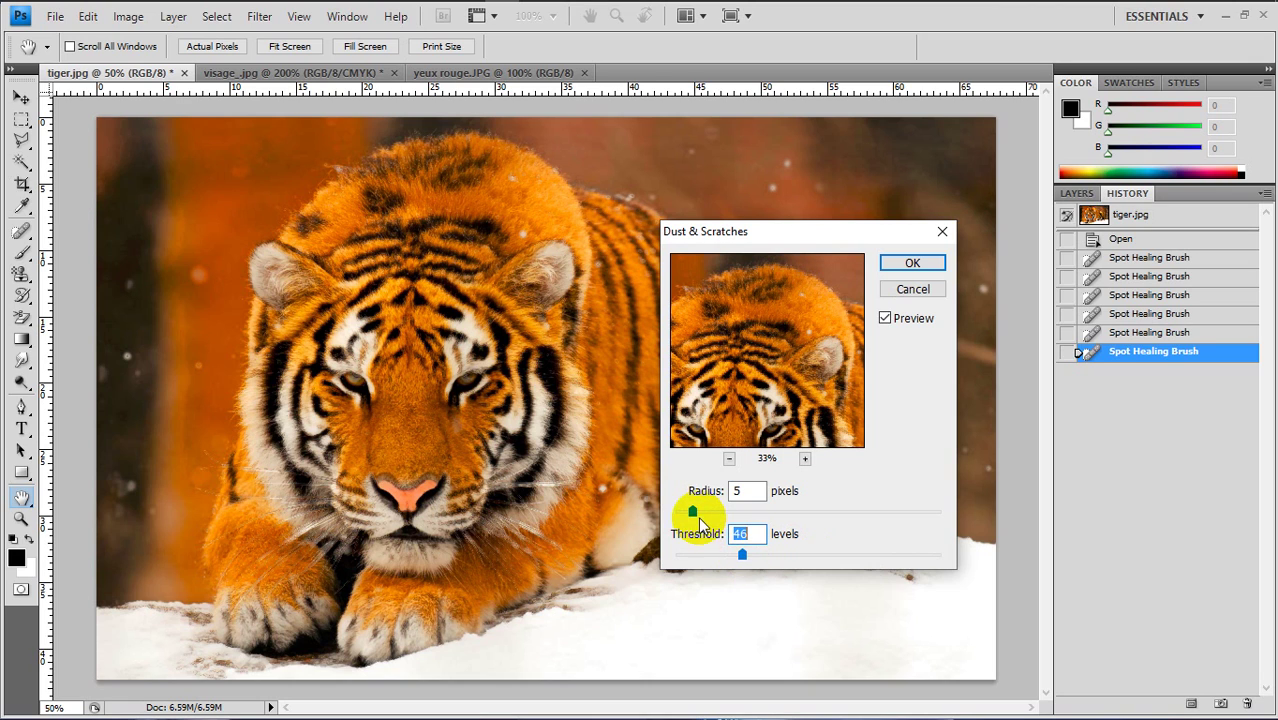
left_click_drag(692, 511, 708, 518)
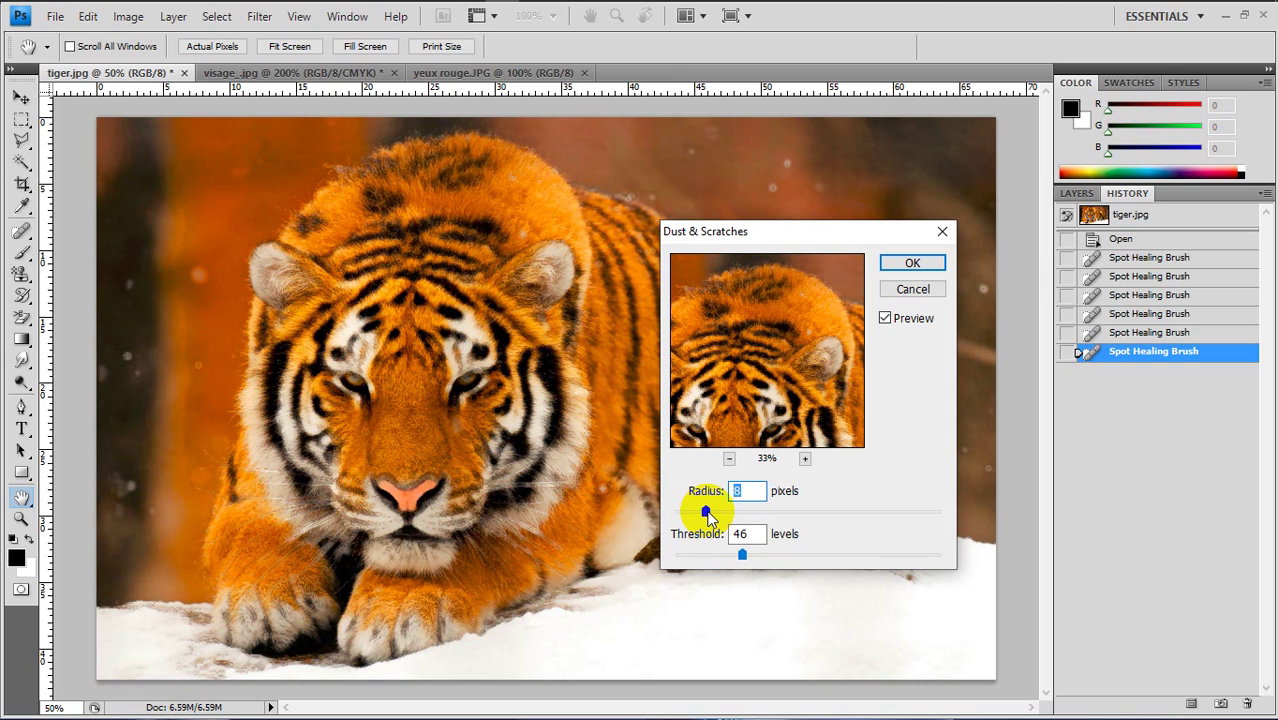
left_click_drag(747, 562, 754, 564)
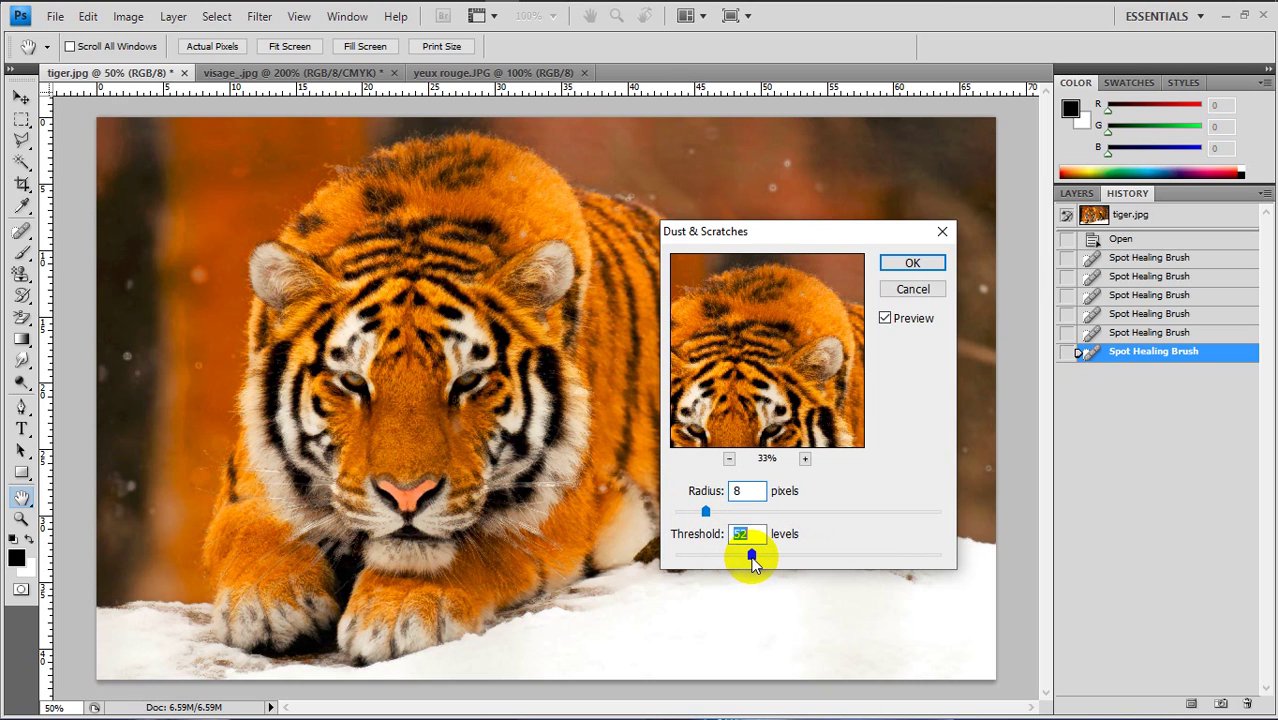
left_click(909, 264)
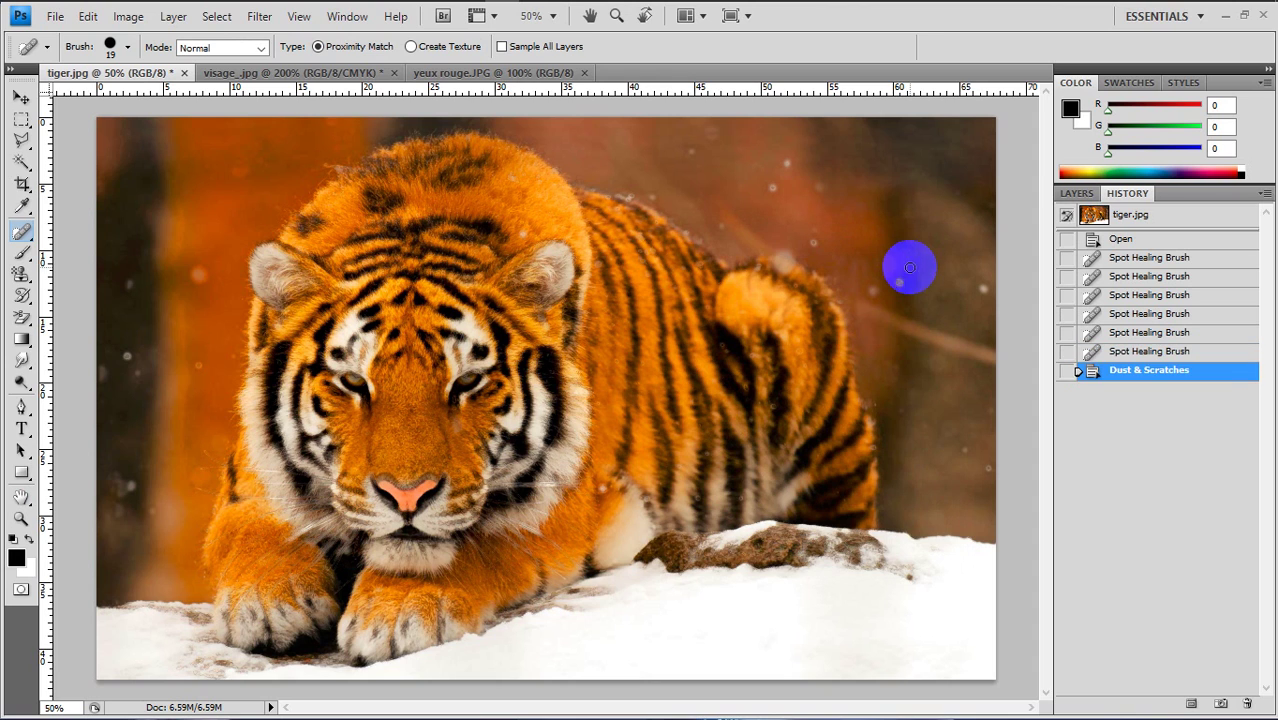
Step: Toggle History between the tiger.jpg snapshot and Dust & Scratches, ending on the unfiltered original
double_click(1130, 215)
left_click(1130, 218)
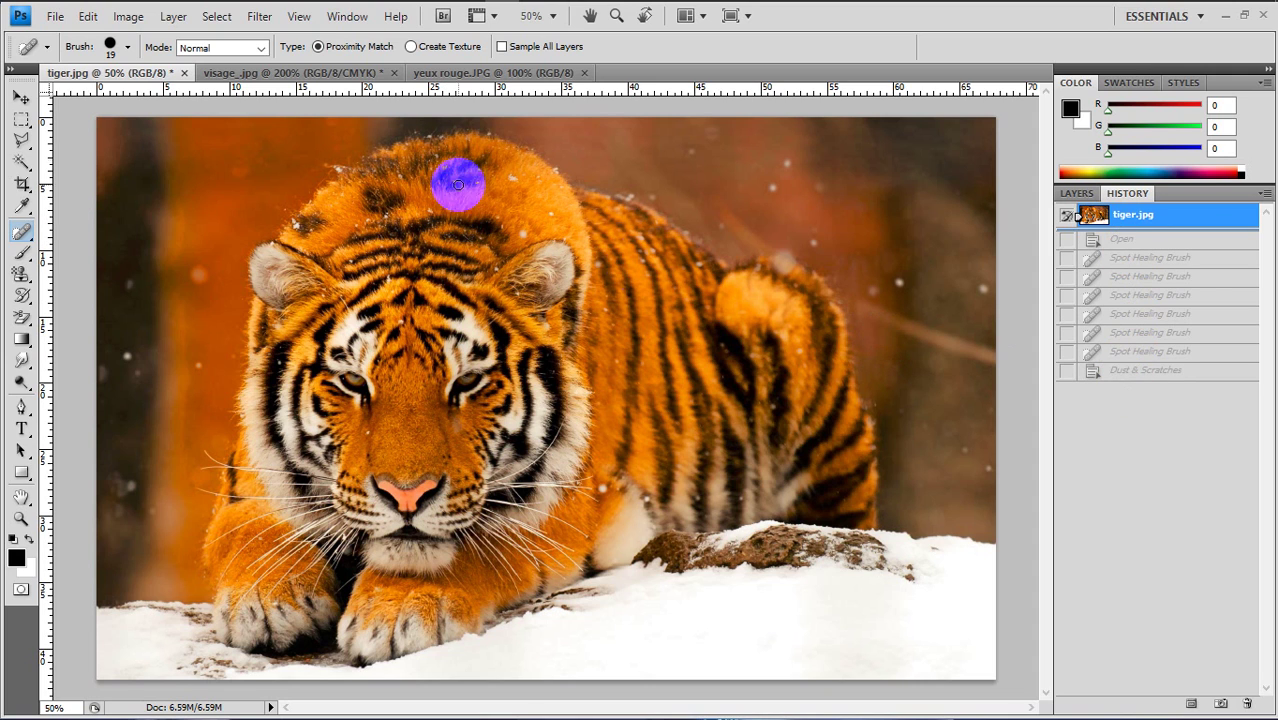
left_click(1124, 372)
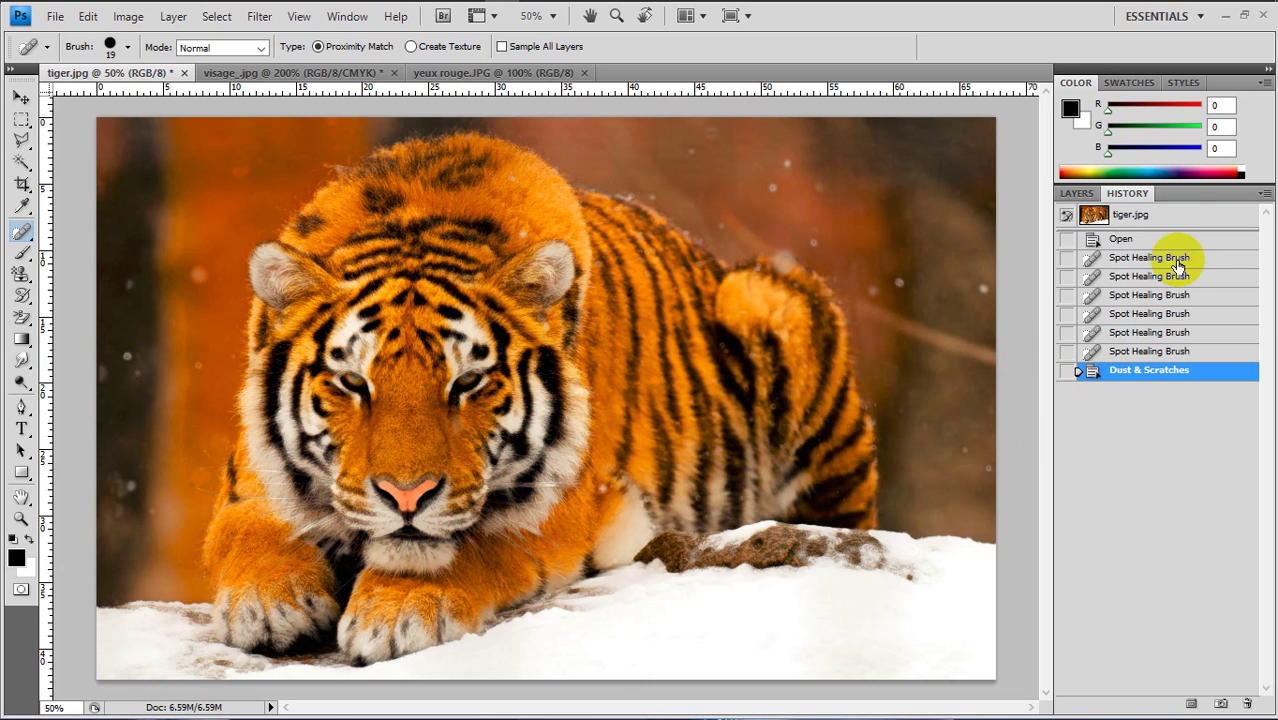
left_click(1133, 216)
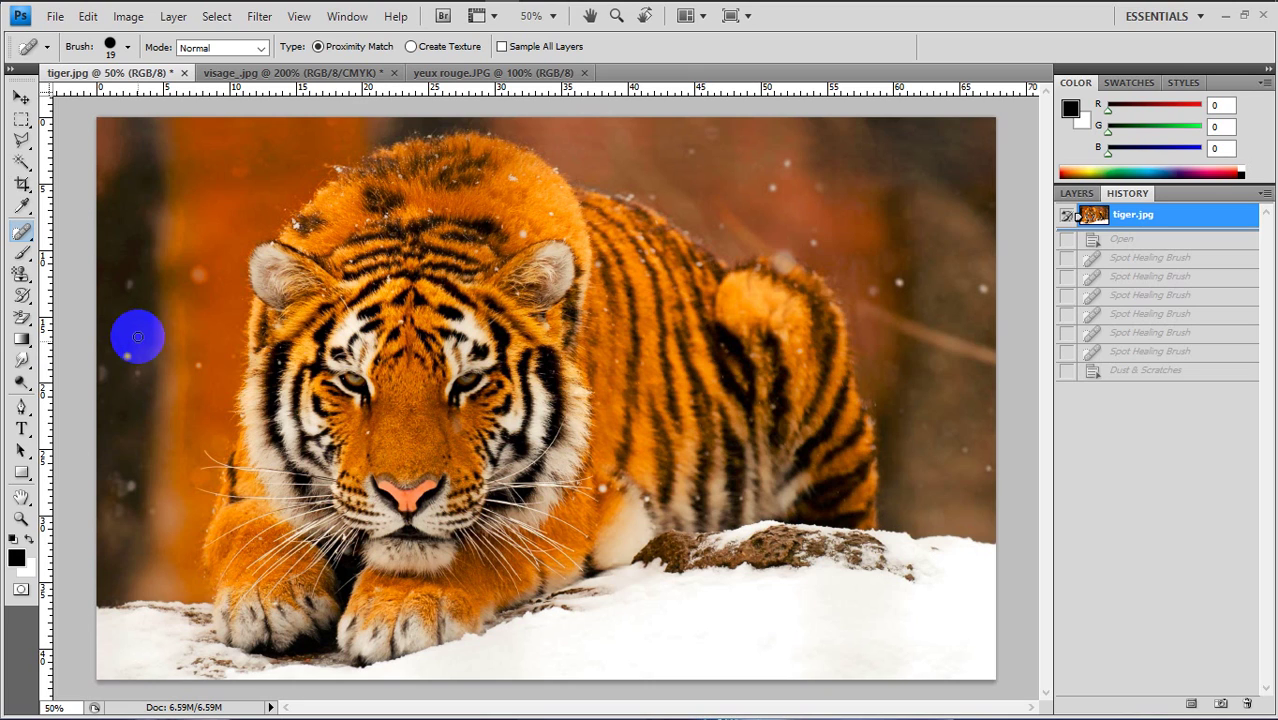
left_click(24, 234)
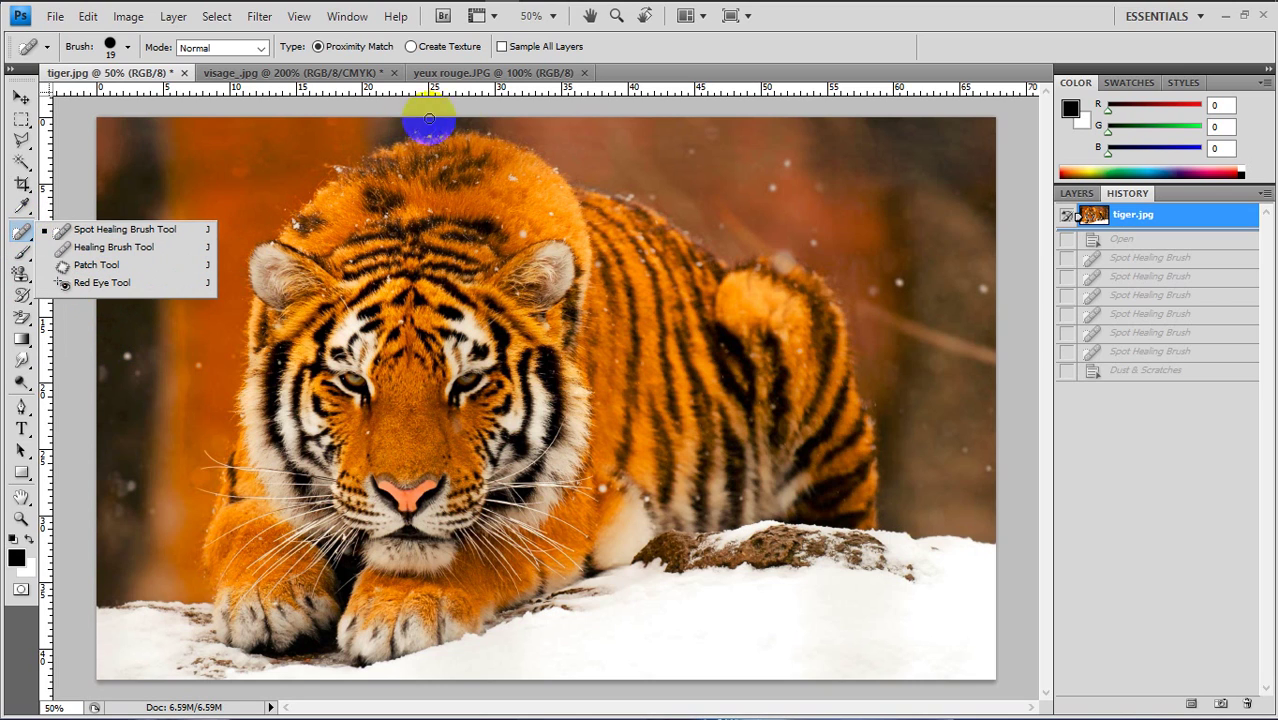
Step: Switch to yeux rouge.JPG and select the Red Eye Tool with Pupil Size 50%, Darken 100%
left_click(454, 76)
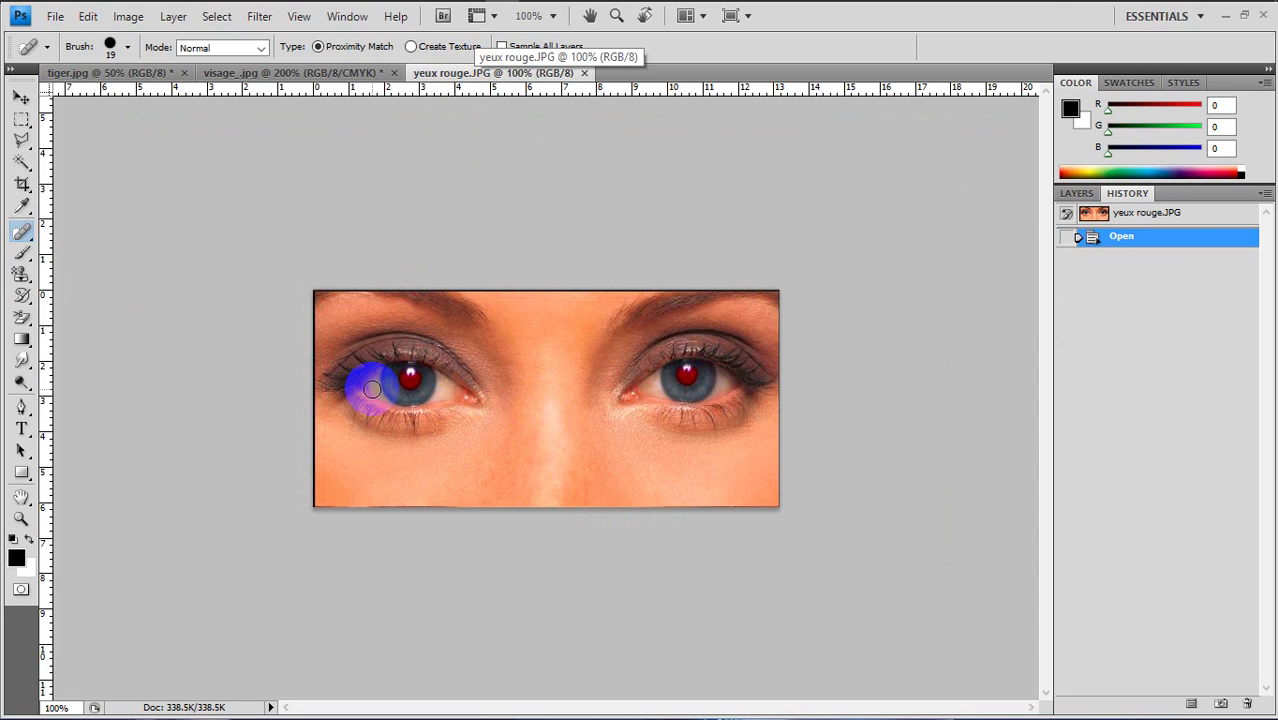
left_click(22, 236)
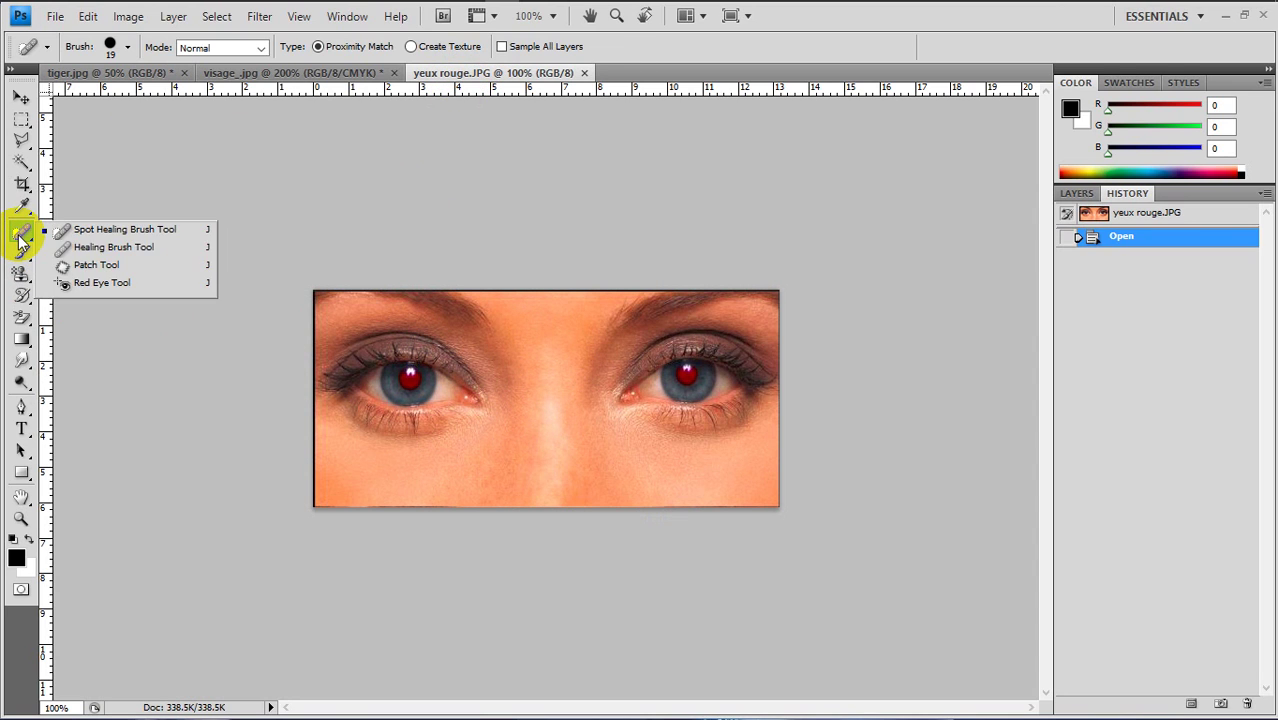
left_click(97, 287)
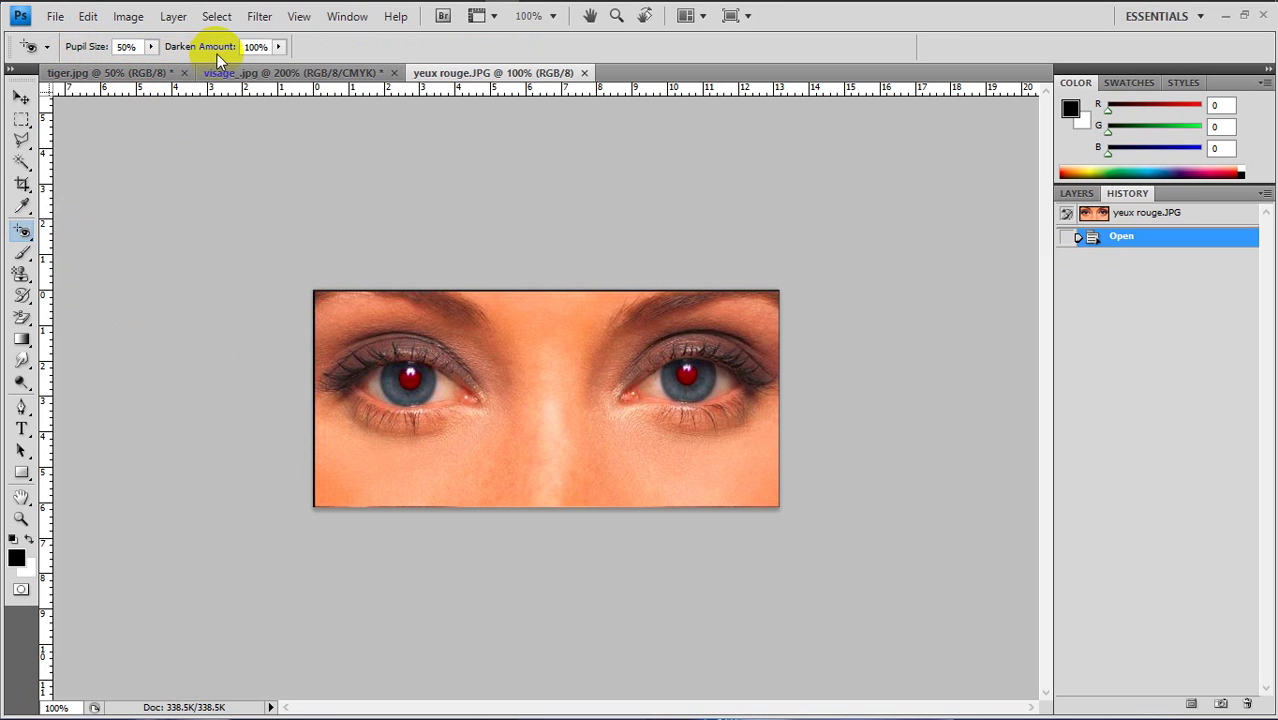
left_click(256, 47)
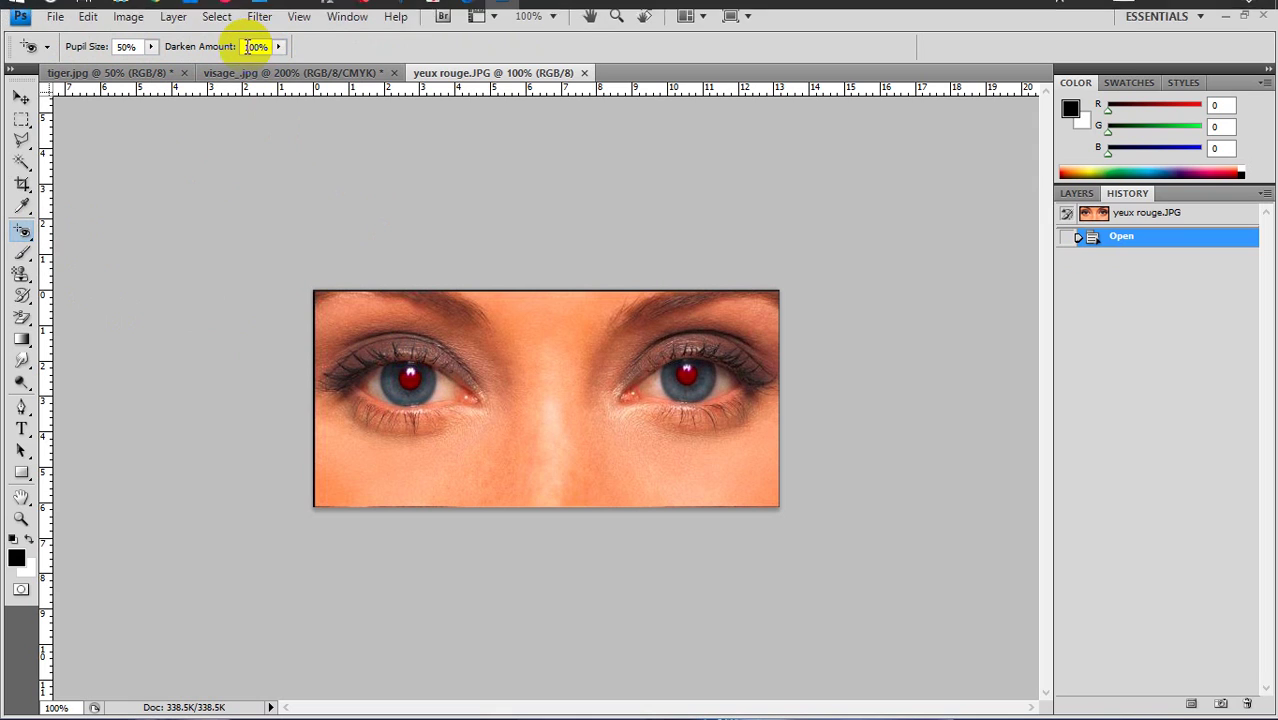
Step: Remove the red from the left pupil and repeatedly from the right pupil
mouse_move(385, 320)
left_mouse_down()
mouse_move(389, 368)
mouse_move(432, 397)
left_mouse_up()
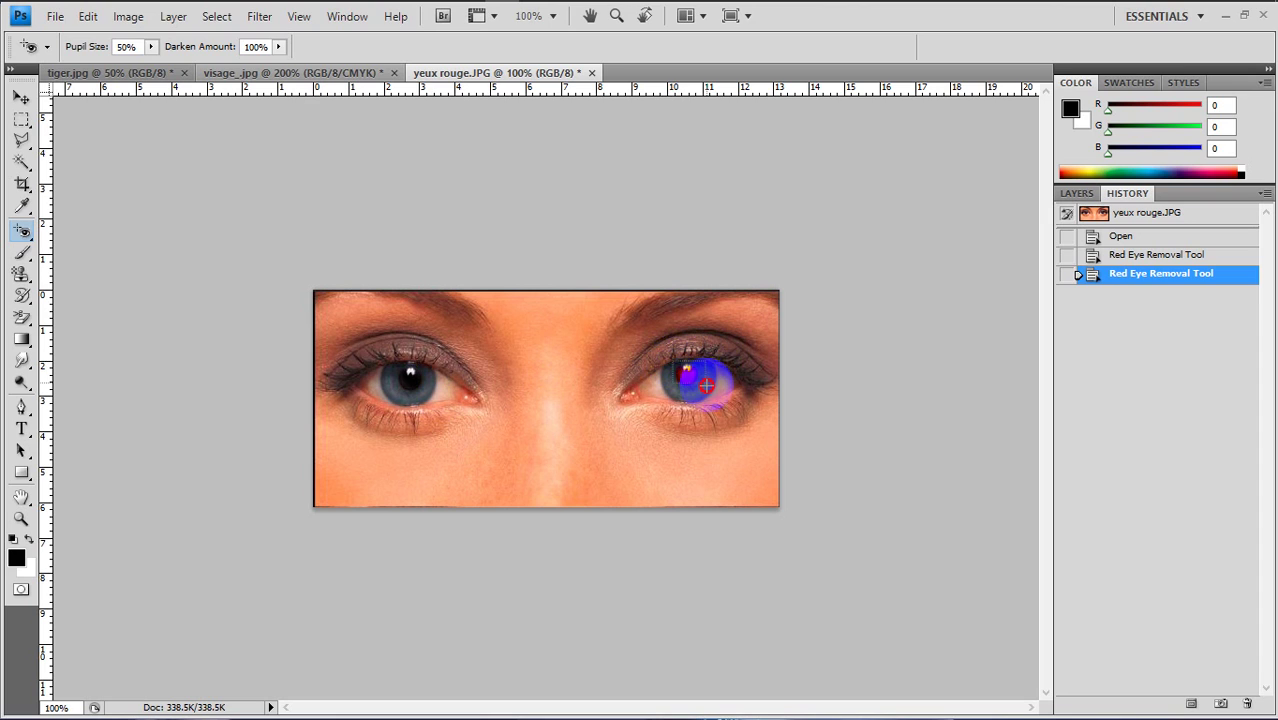
left_click_drag(674, 360, 686, 372)
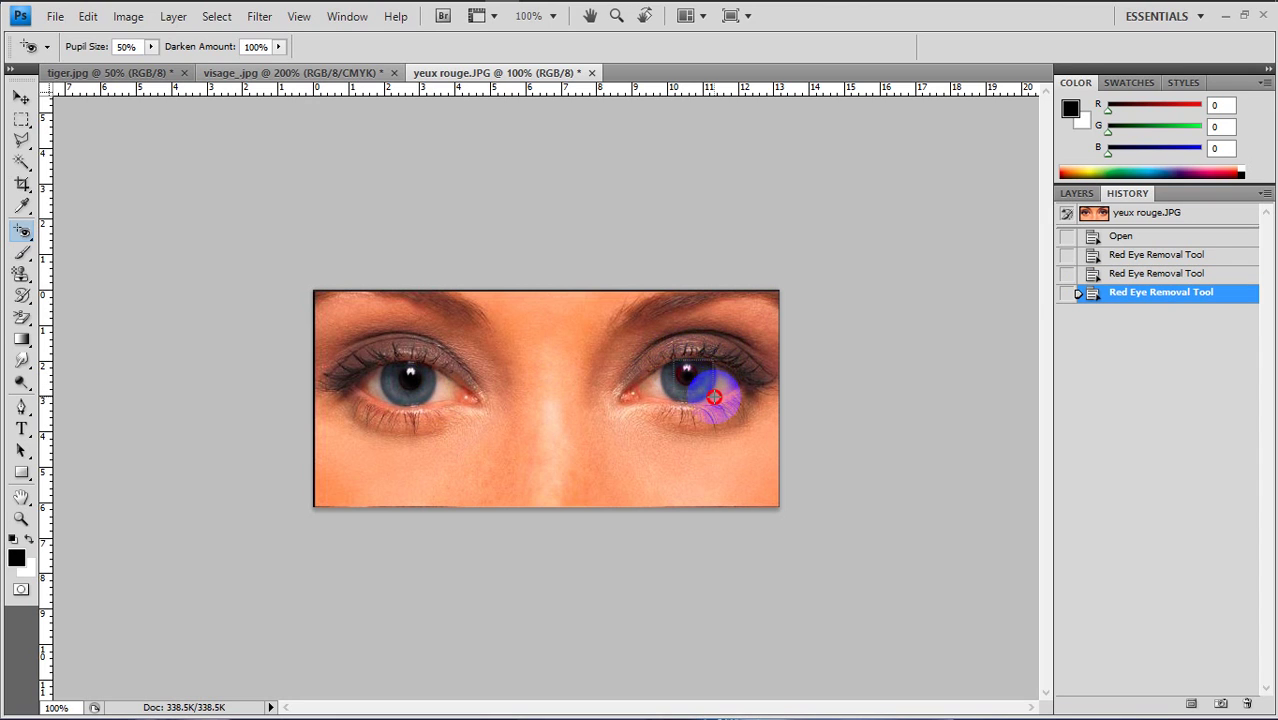
left_click(705, 395)
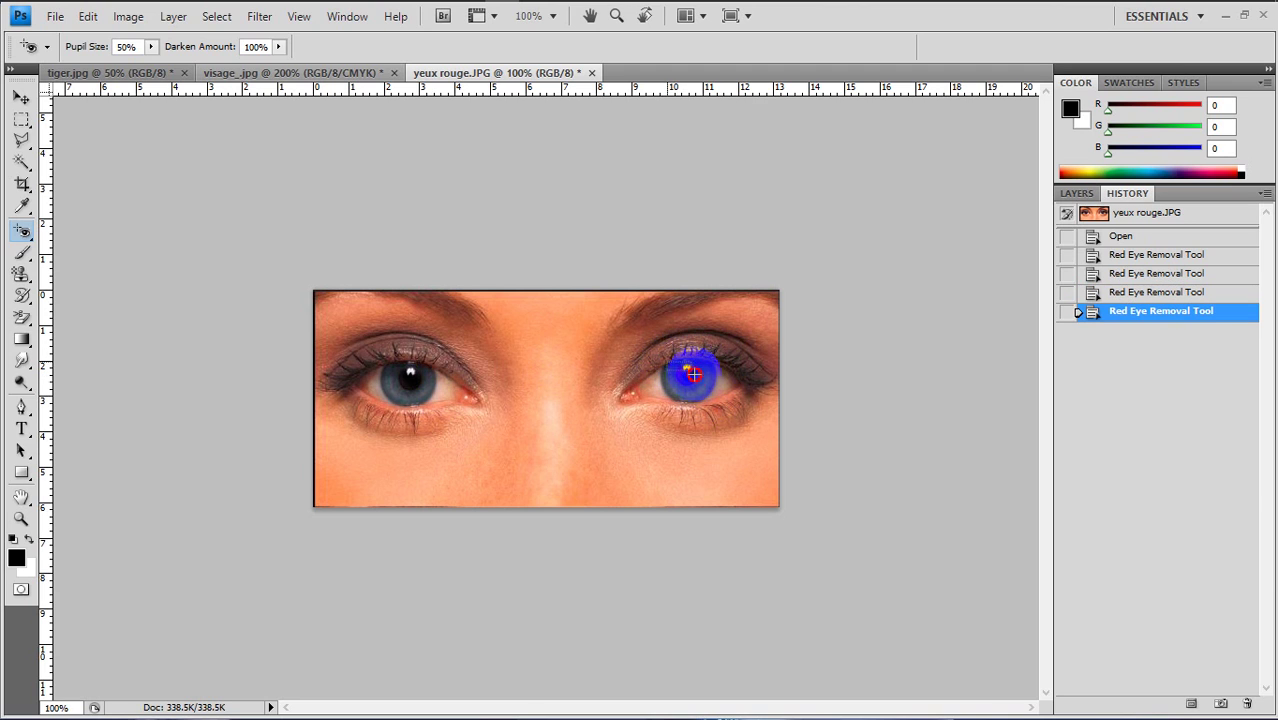
left_click_drag(667, 362, 698, 388)
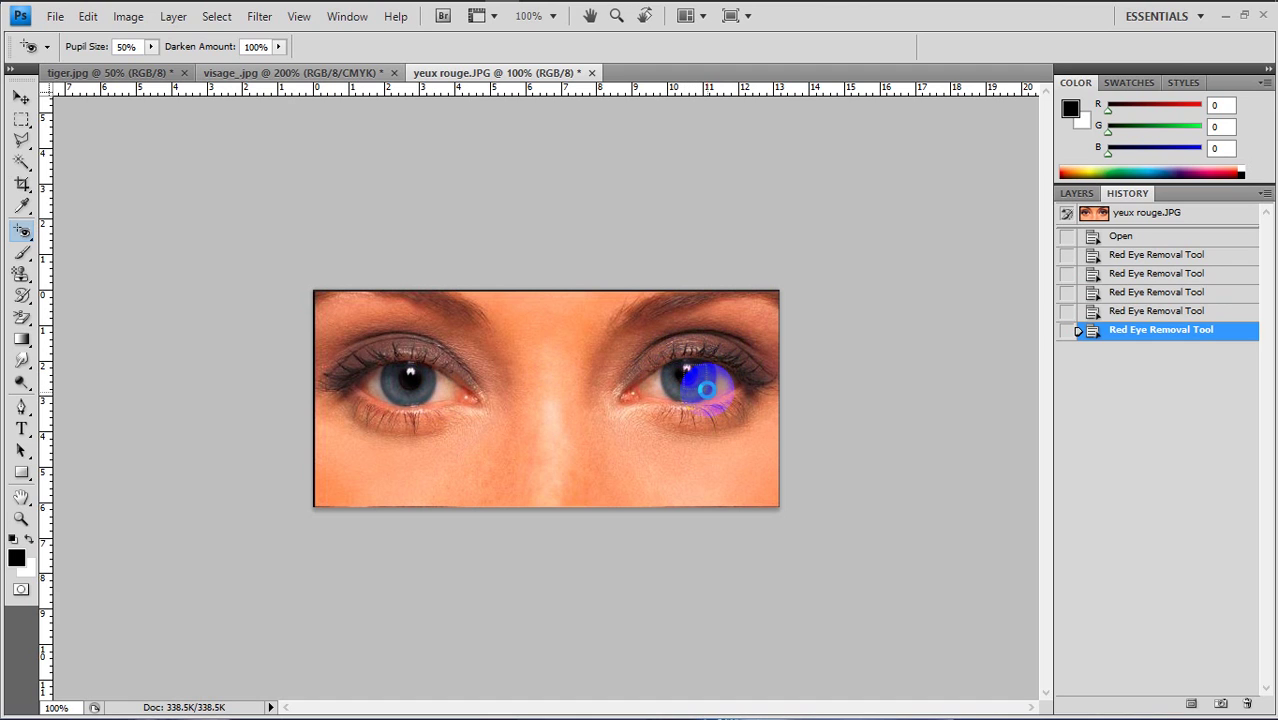
left_click(706, 389)
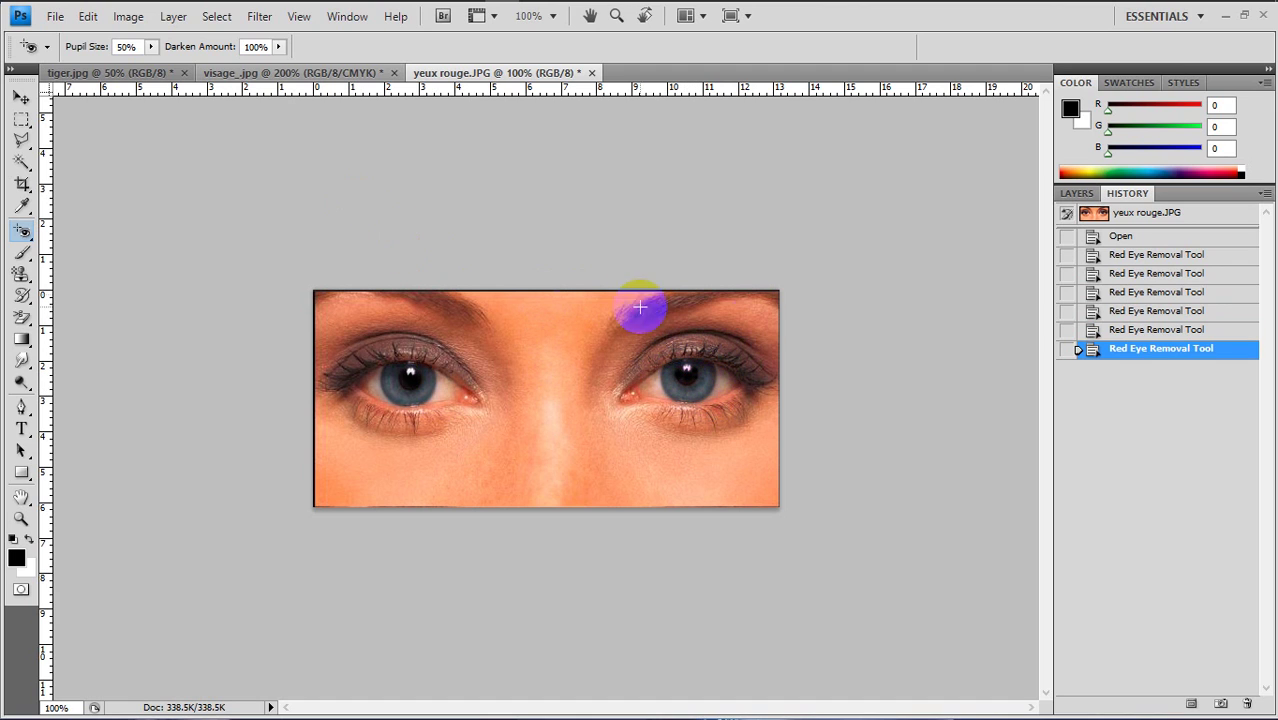
Step: Revert yeux rouge.JPG, correct the left pupil, and raise Pupil Size to 100%
left_click(1125, 217)
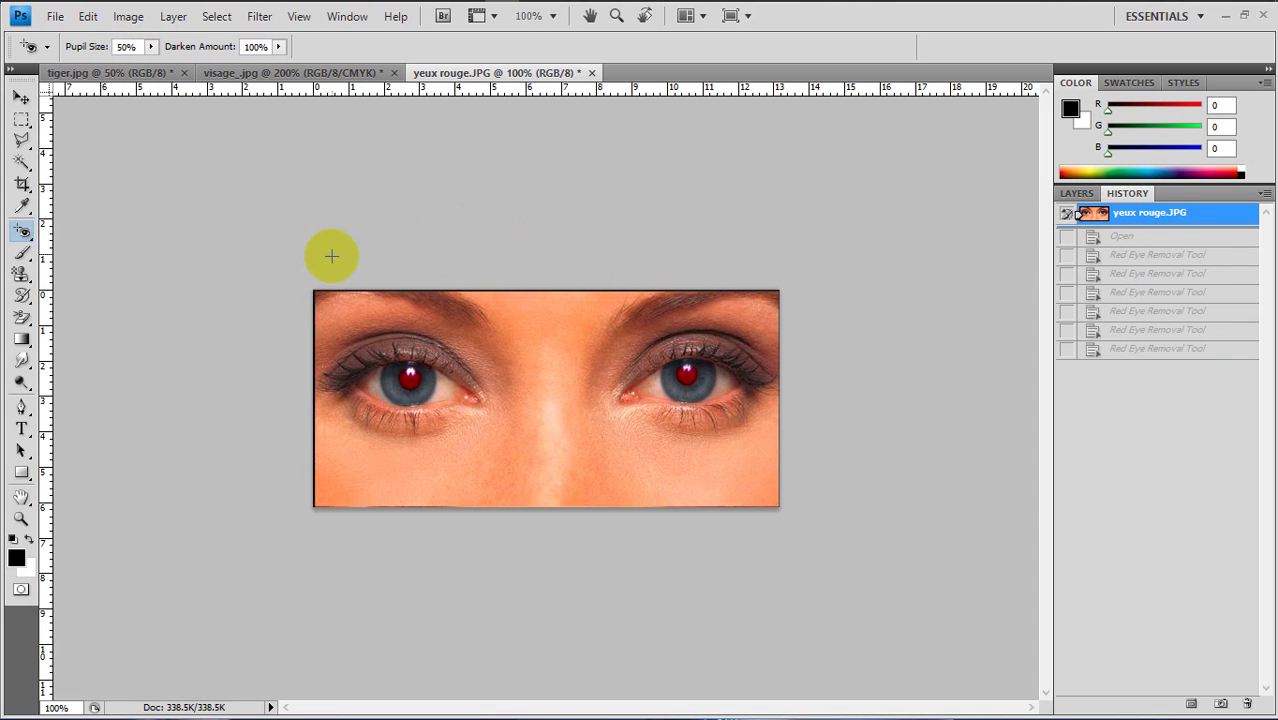
left_click(395, 376)
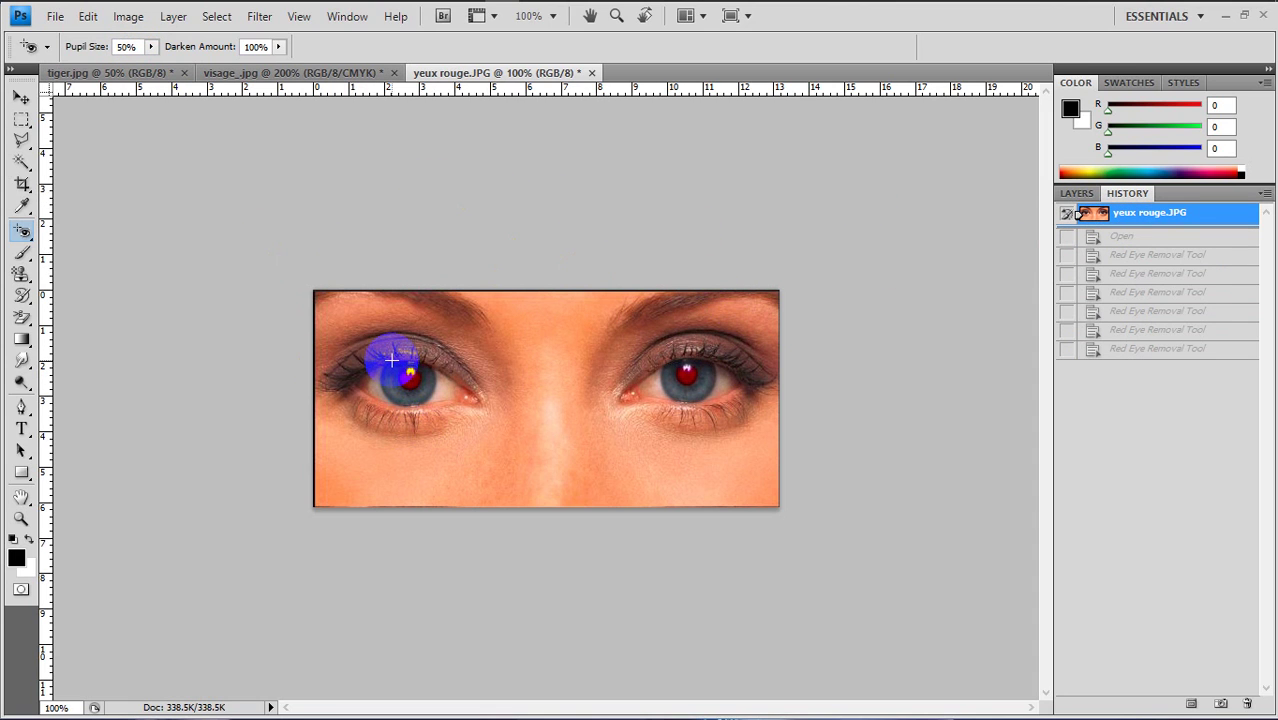
left_click_drag(391, 358, 433, 404)
left_click_drag(390, 365, 445, 406)
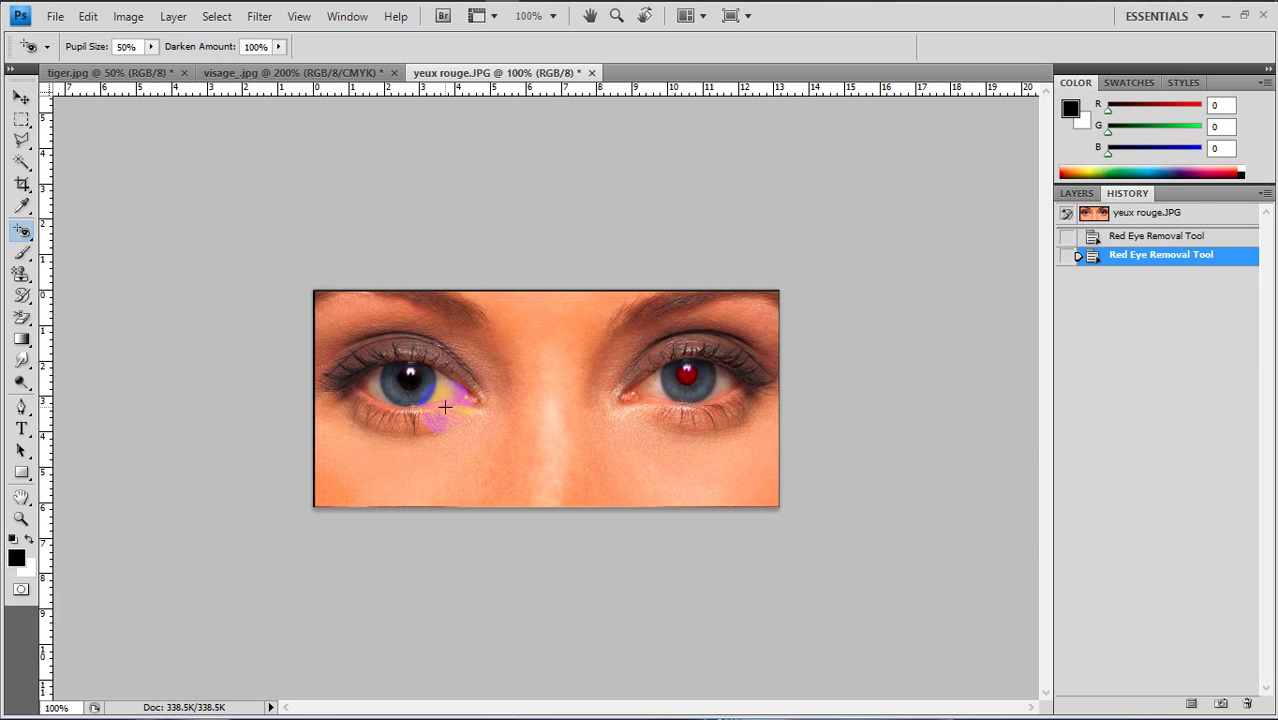
left_click(150, 46)
left_click_drag(150, 66, 199, 65)
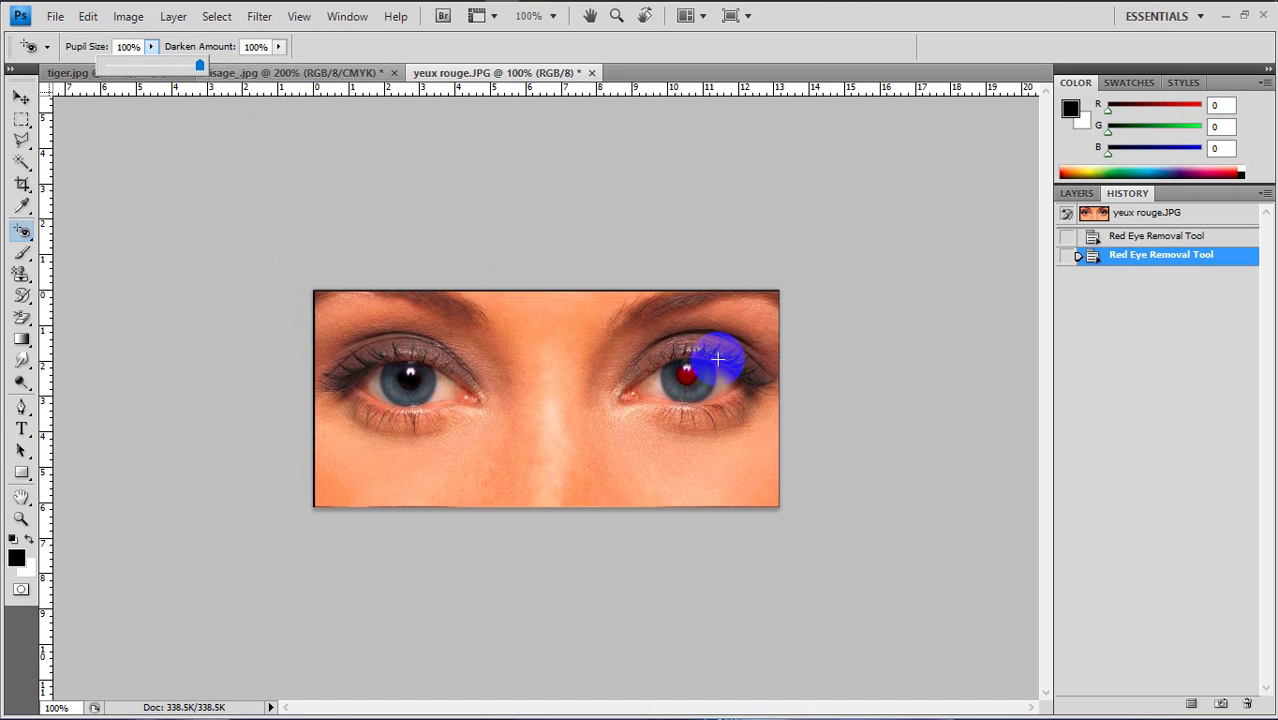
Step: Lower Darken Amount to 1% and redo the right pupil correction
left_click_drag(668, 350, 718, 402)
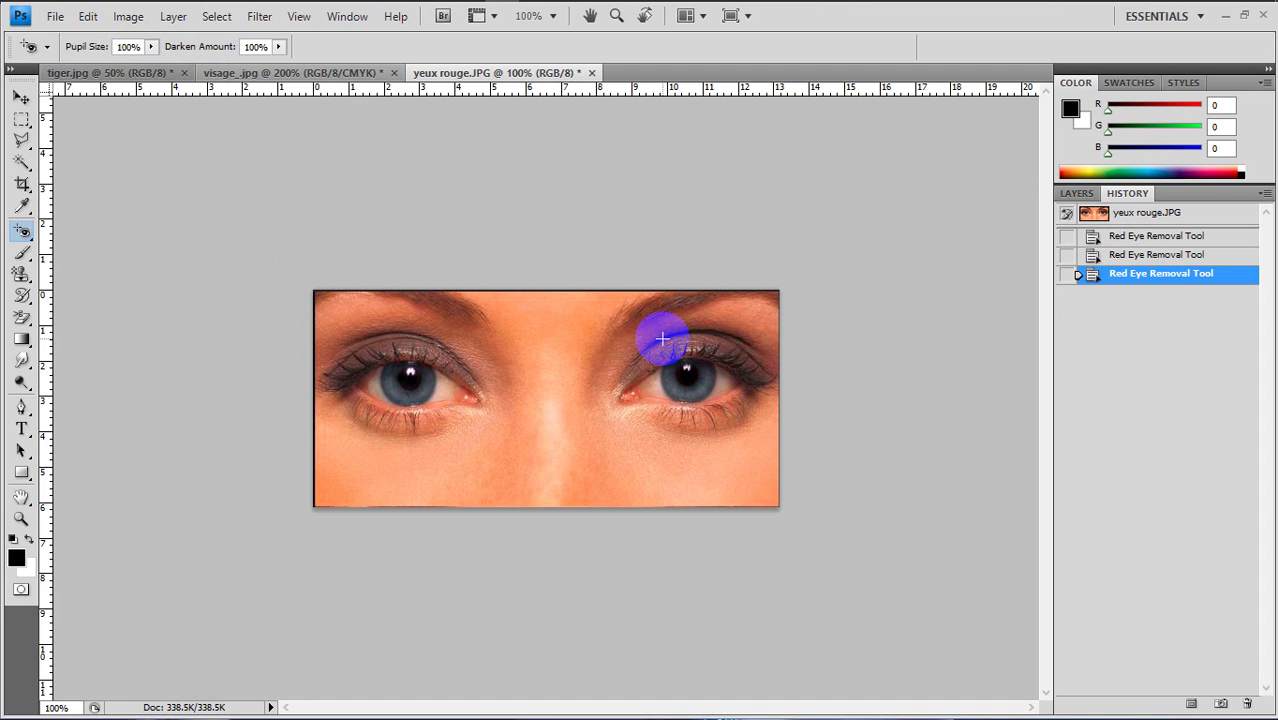
left_click(1150, 254)
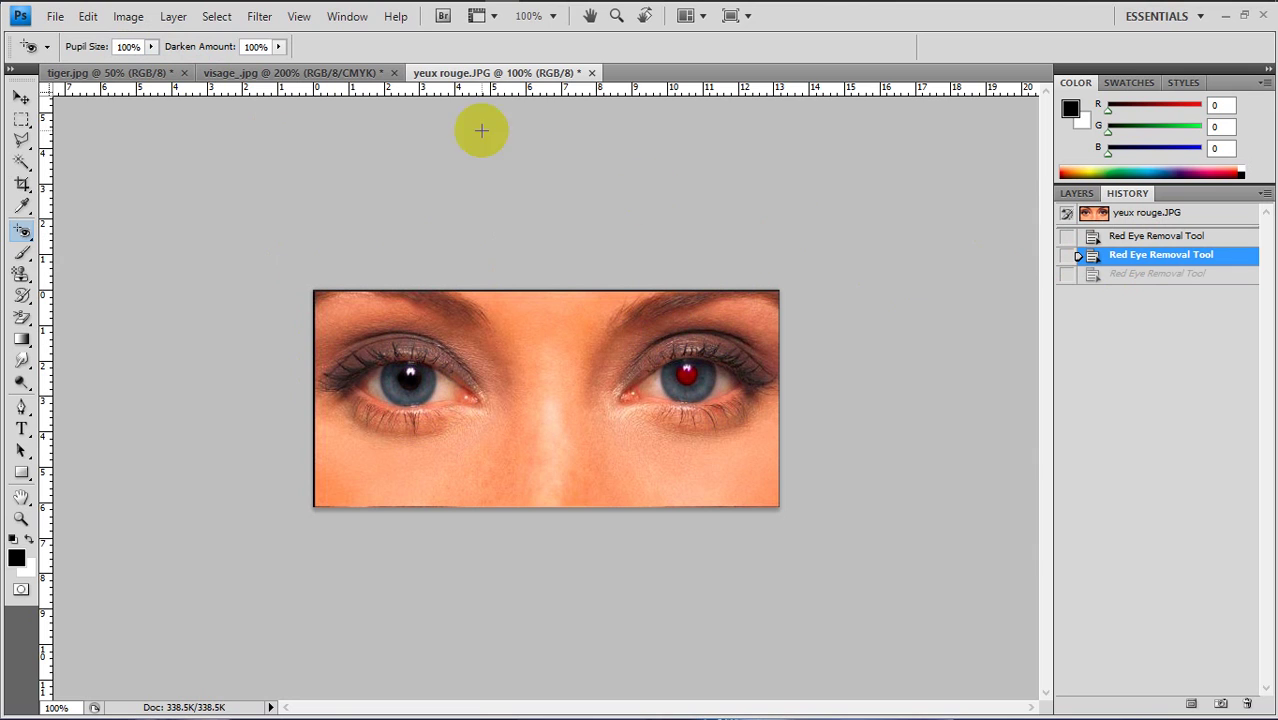
left_click(279, 48)
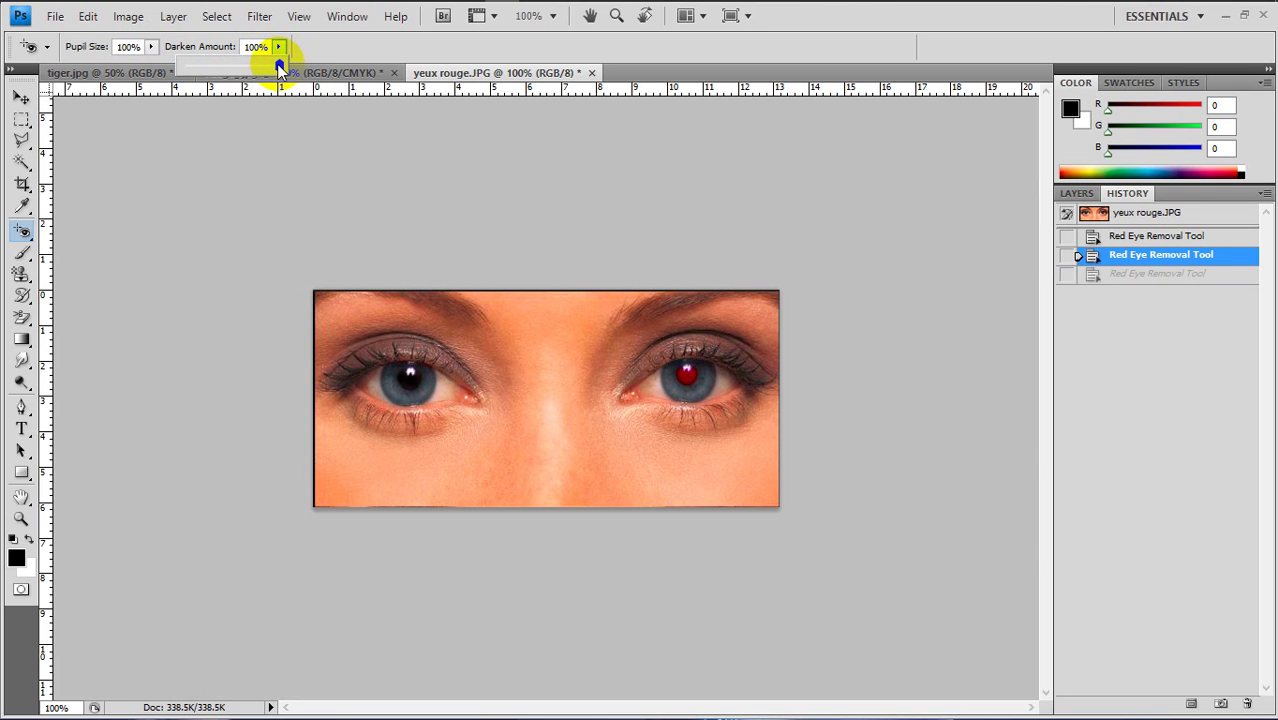
left_click_drag(277, 62, 181, 66)
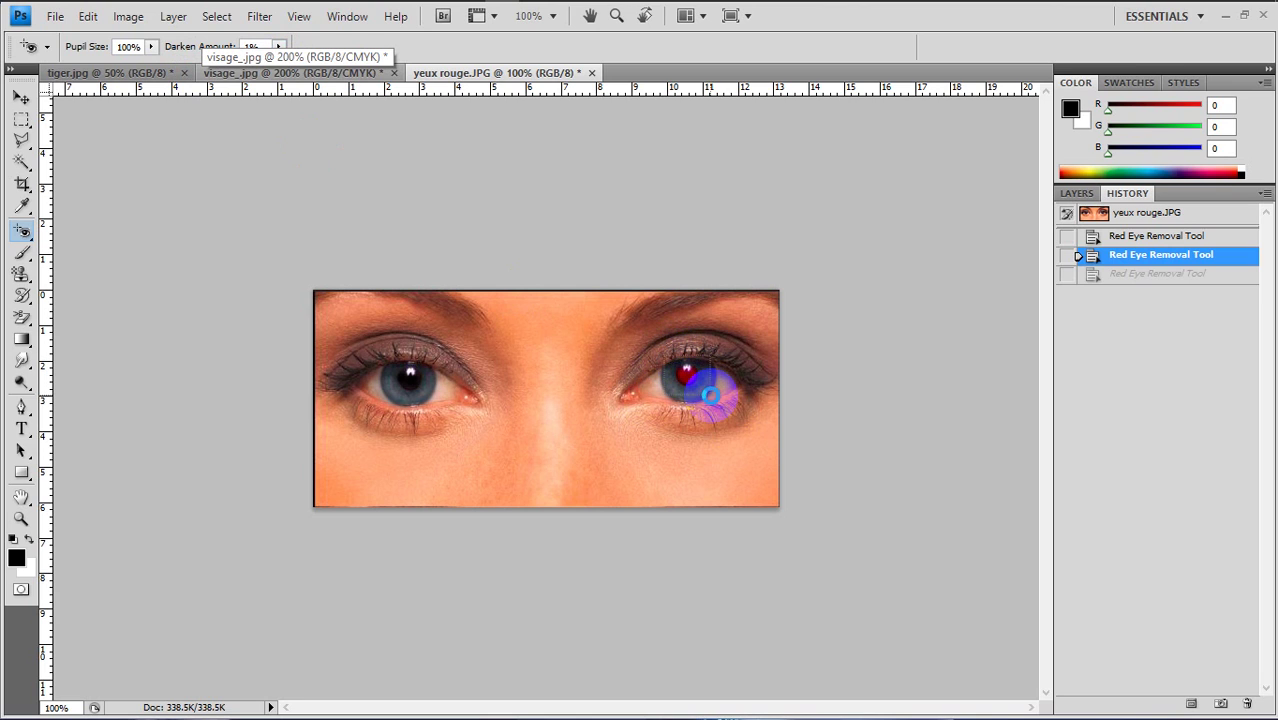
left_click(710, 396)
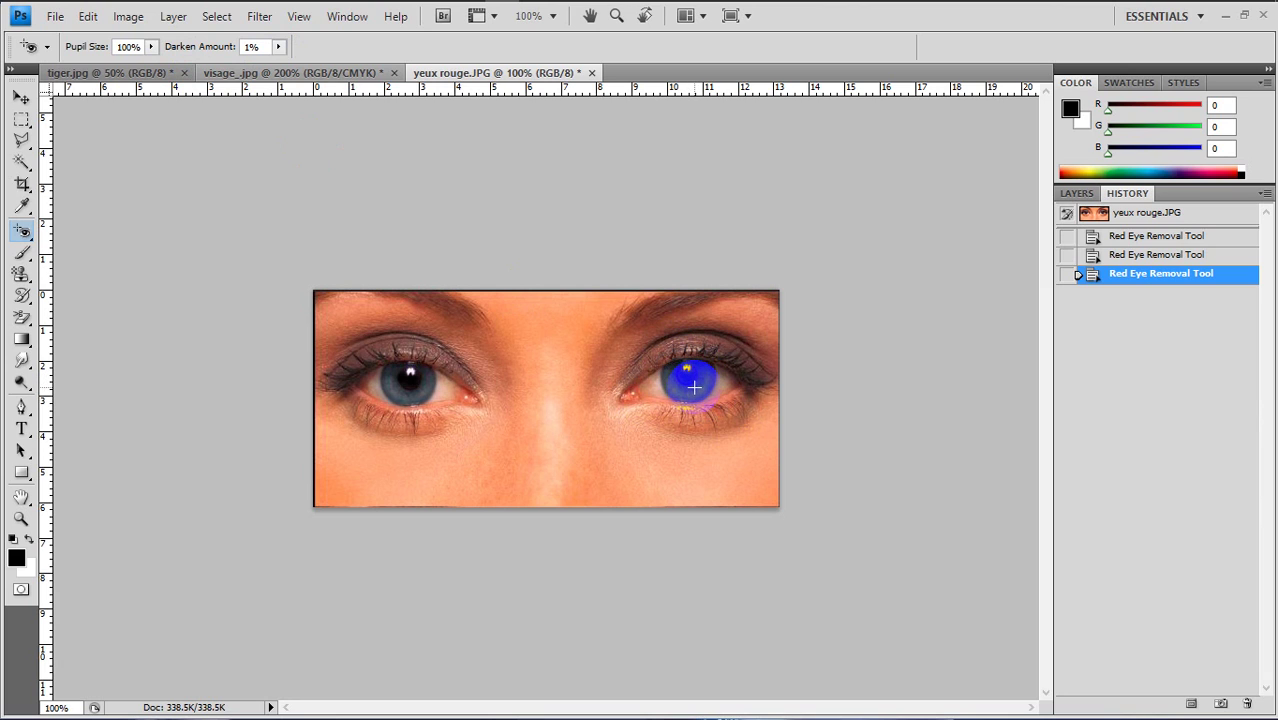
left_click(278, 46)
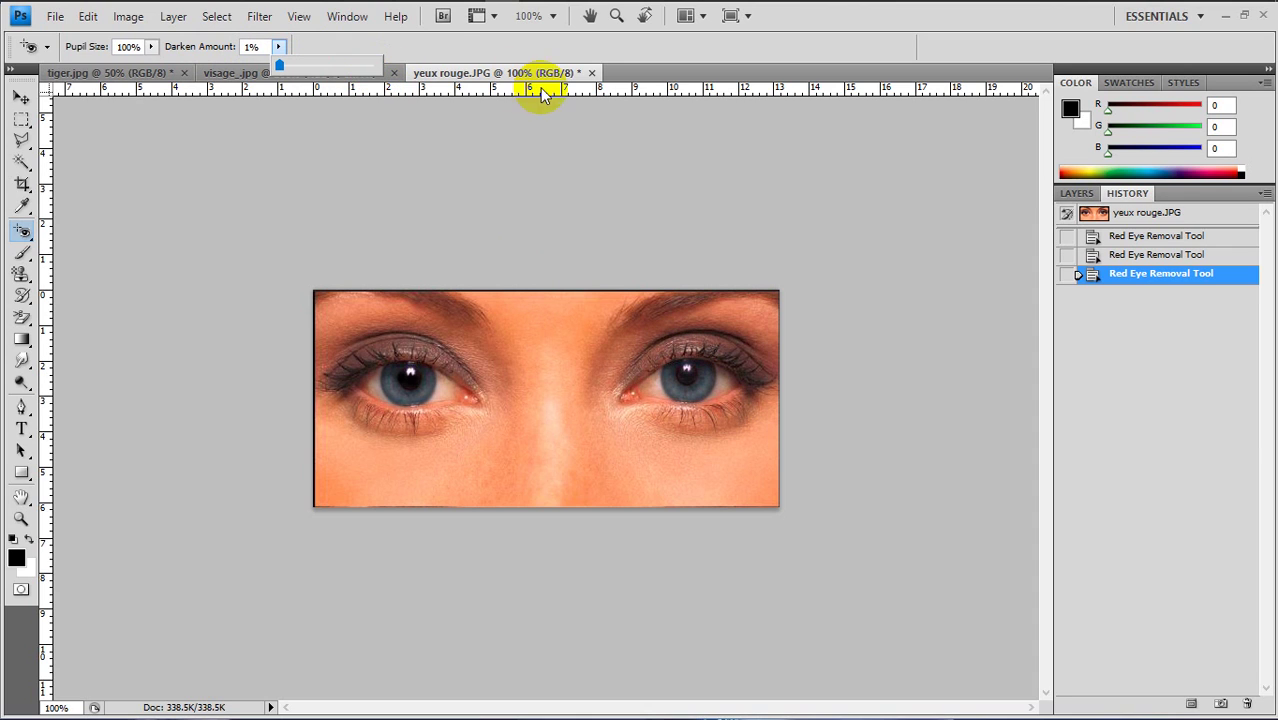
Step: Close yeux rouge.JPG, visage_.jpg and tiger.jpg, discarding unsaved changes in each
left_click(593, 75)
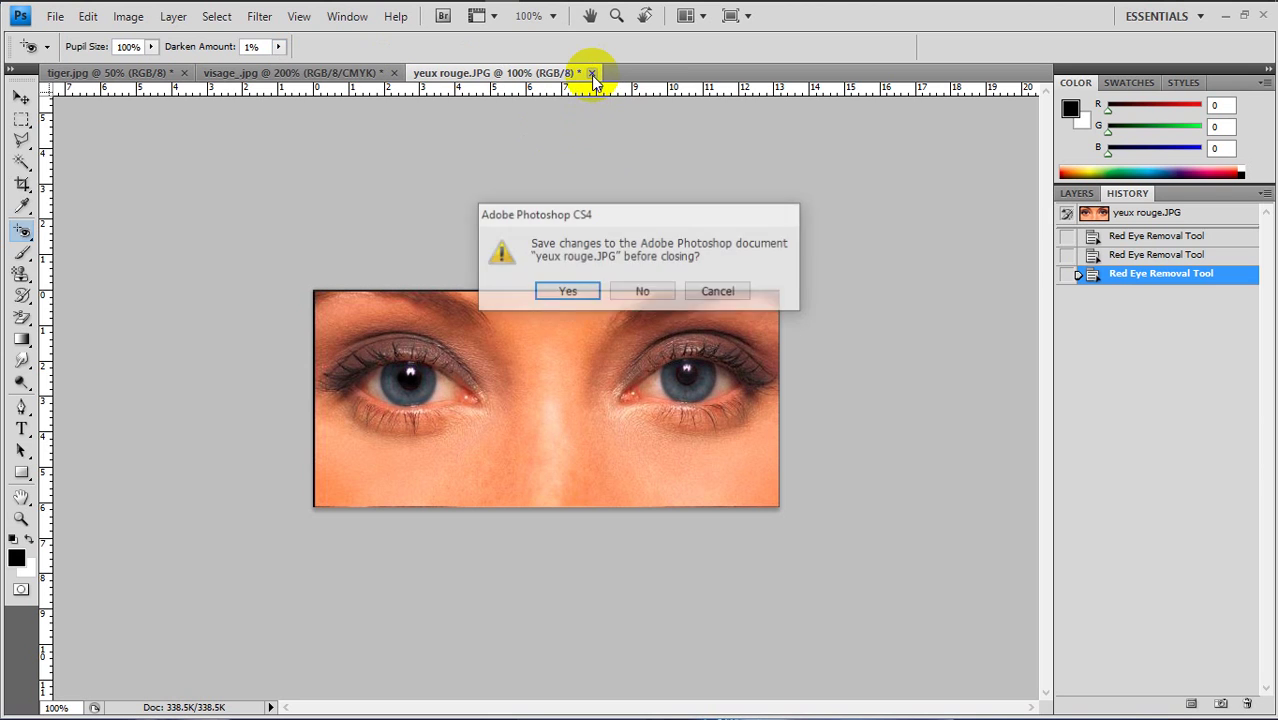
left_click(636, 294)
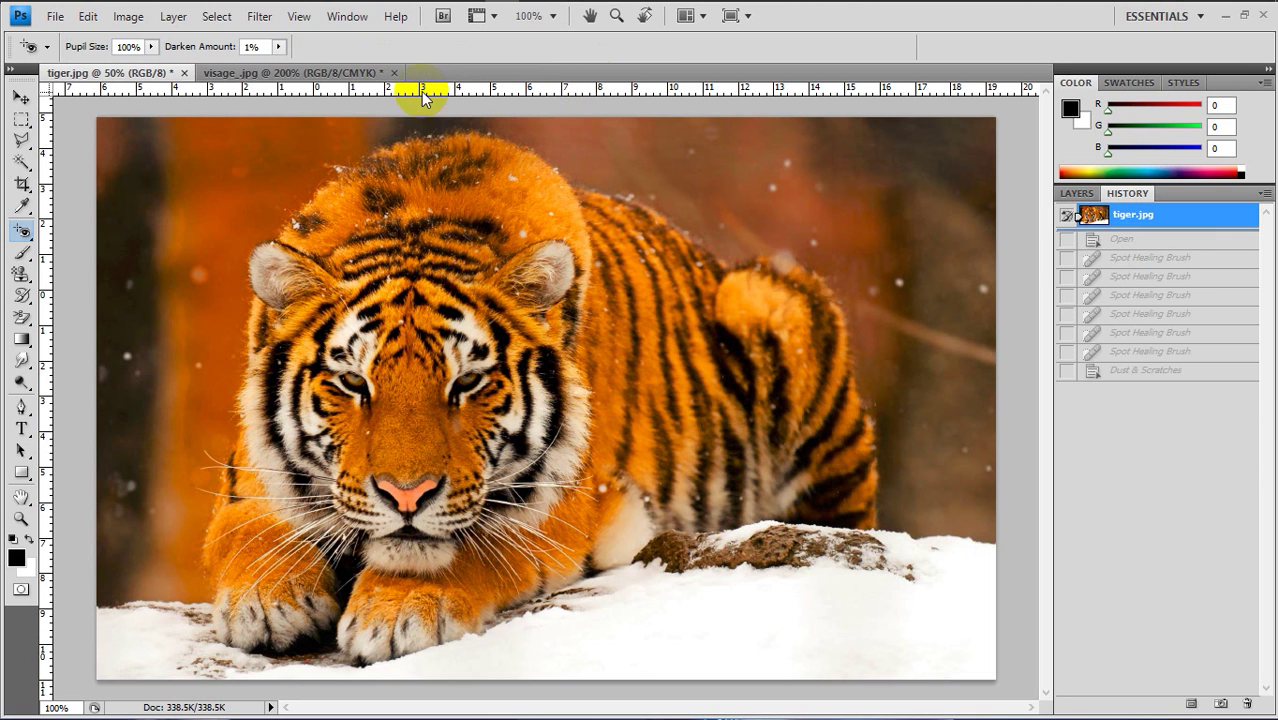
left_click(395, 73)
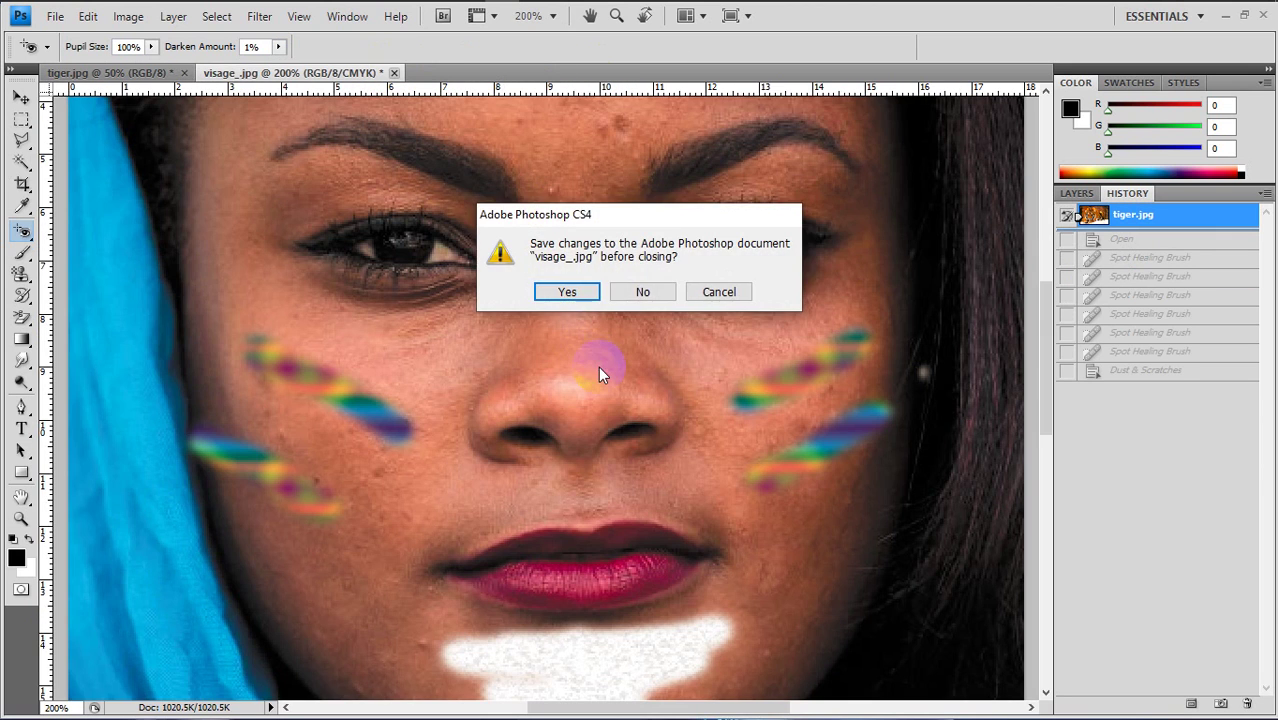
left_click(636, 291)
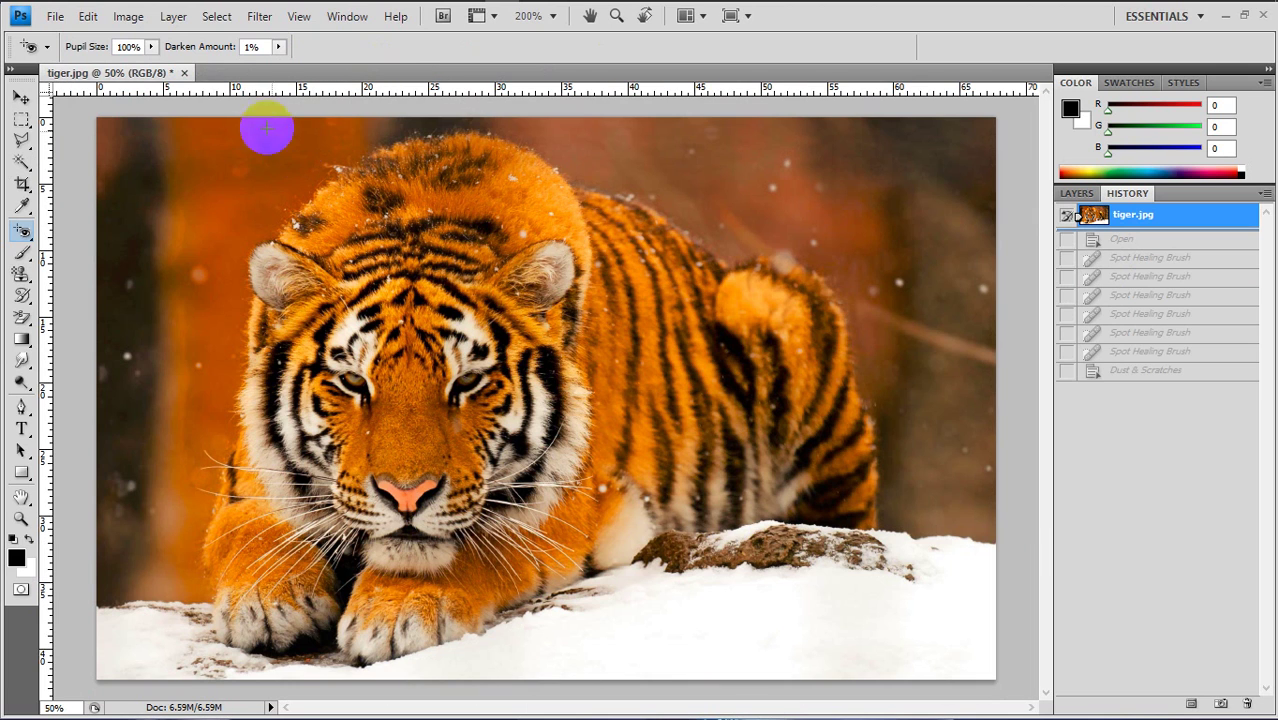
left_click(180, 74)
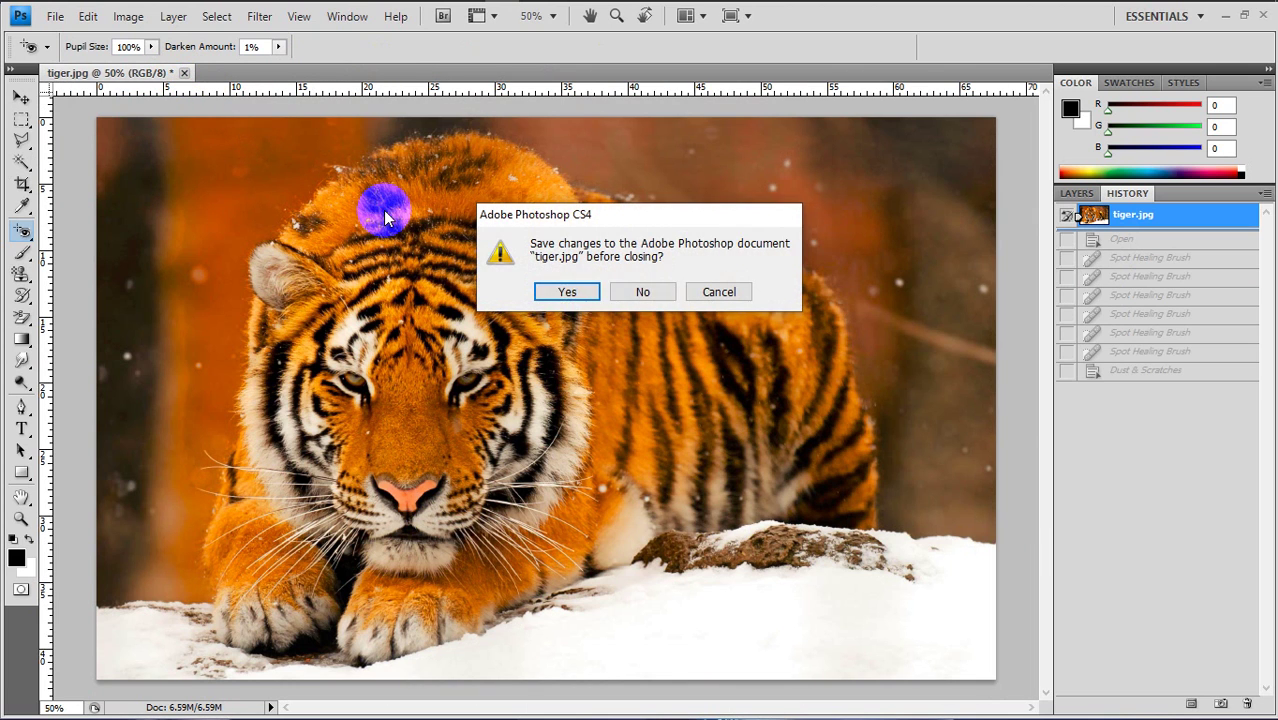
left_click(638, 292)
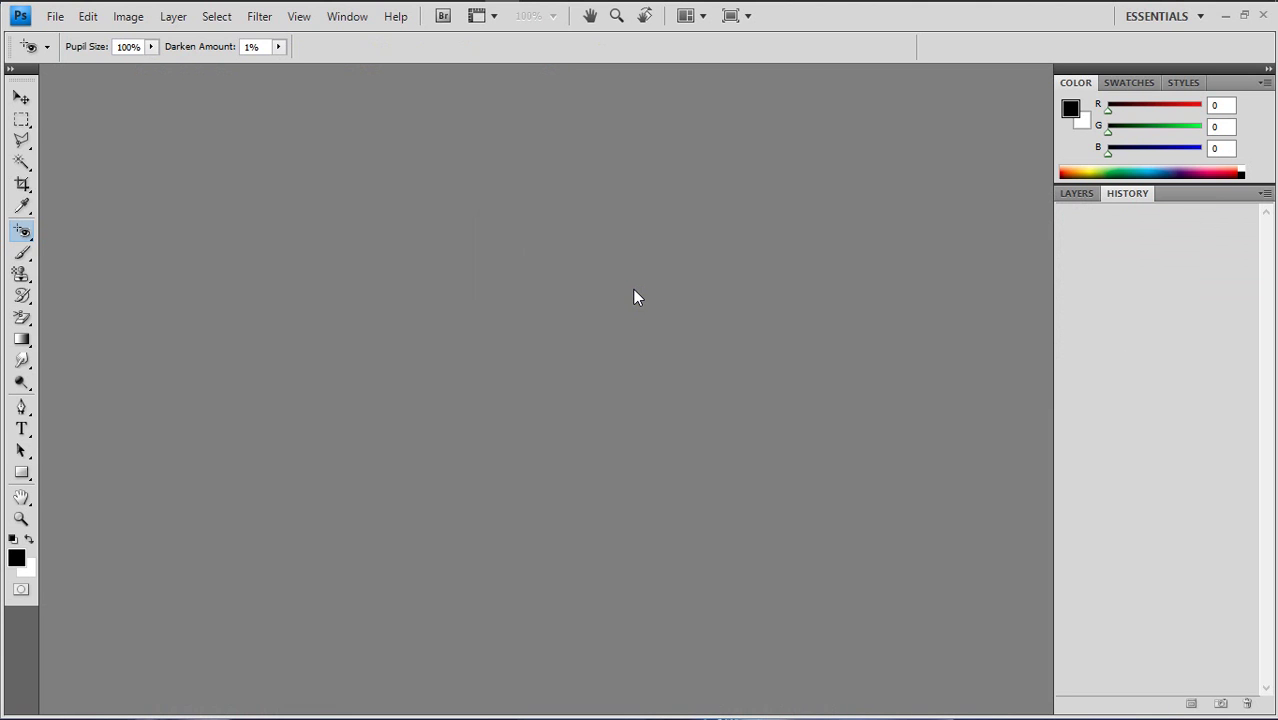
Step: Drag cercle.png and smile.jpg from Explorer's ex2 folder into Photoshop, with smile.jpg in front
key("alt+Tab")
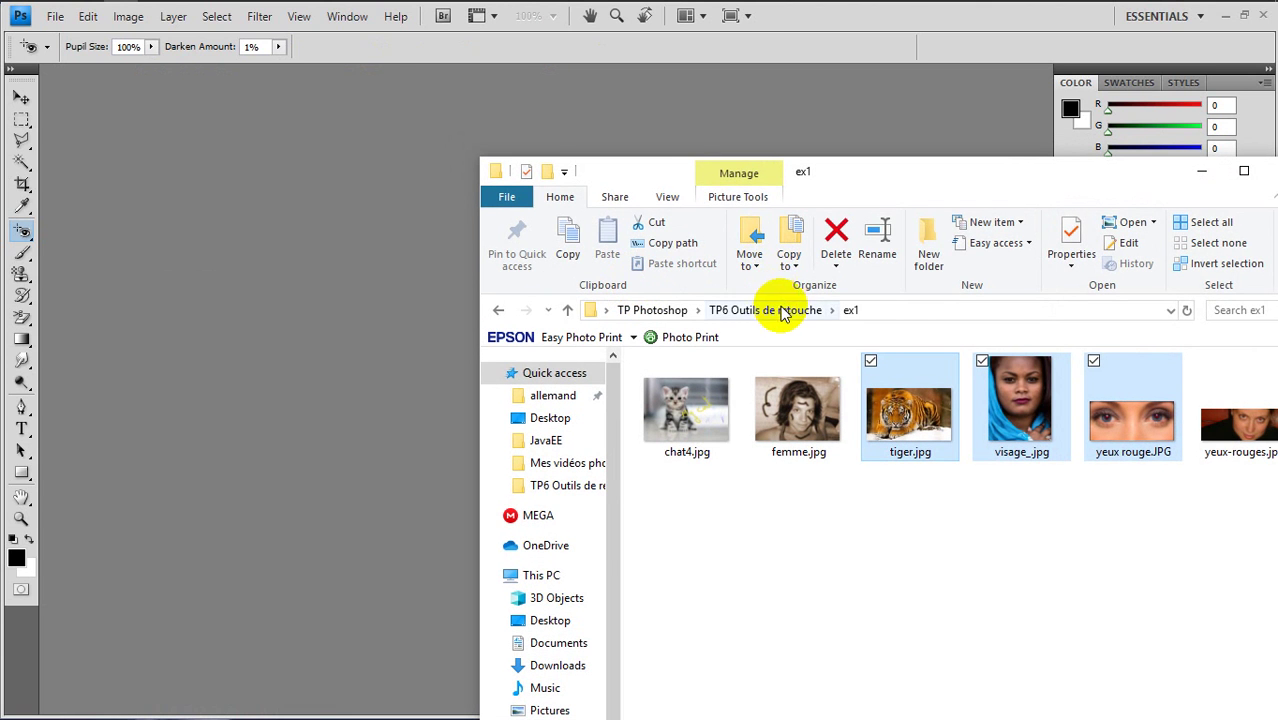
left_click(768, 310)
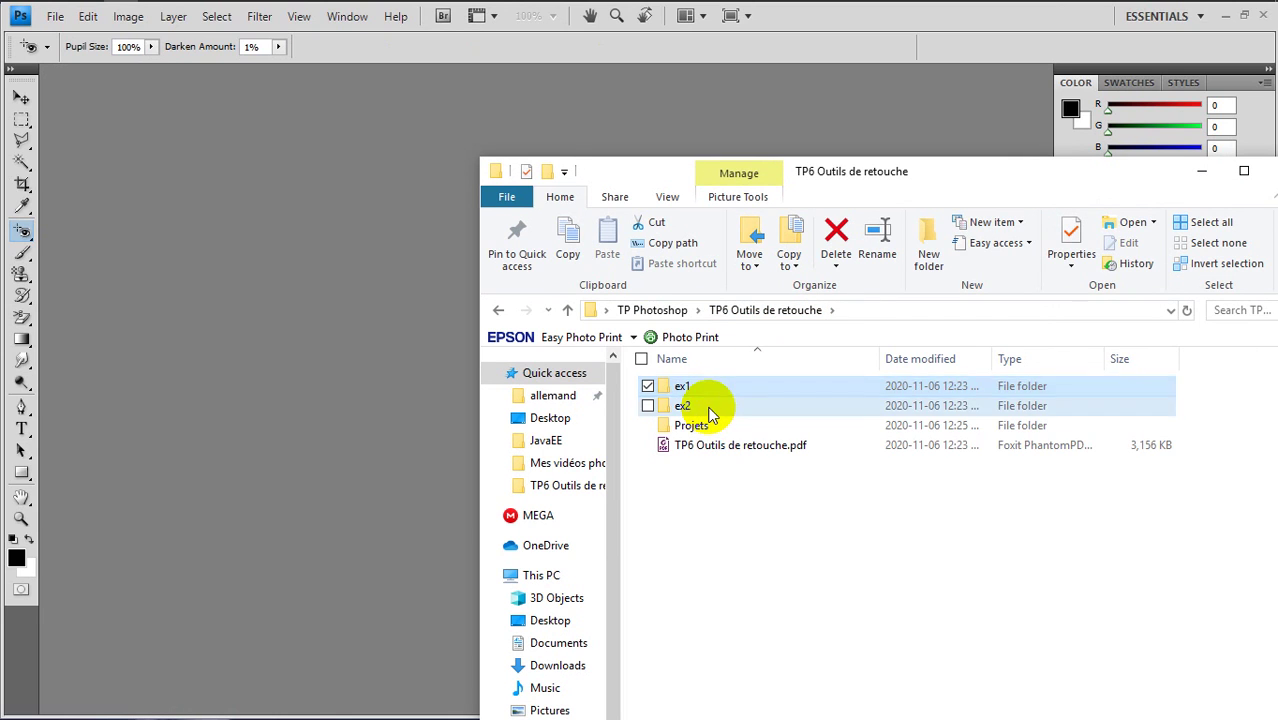
double_click(704, 409)
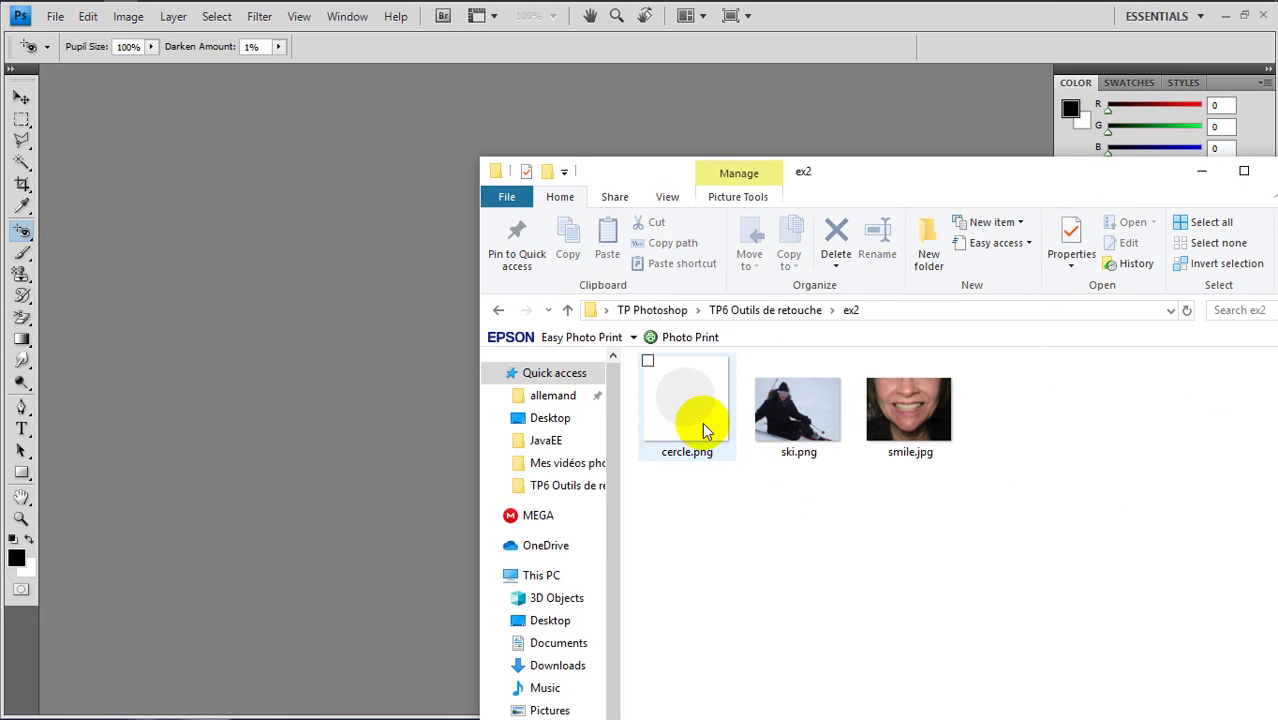
left_click(702, 422)
left_click(872, 360)
left_click_drag(896, 395, 340, 446)
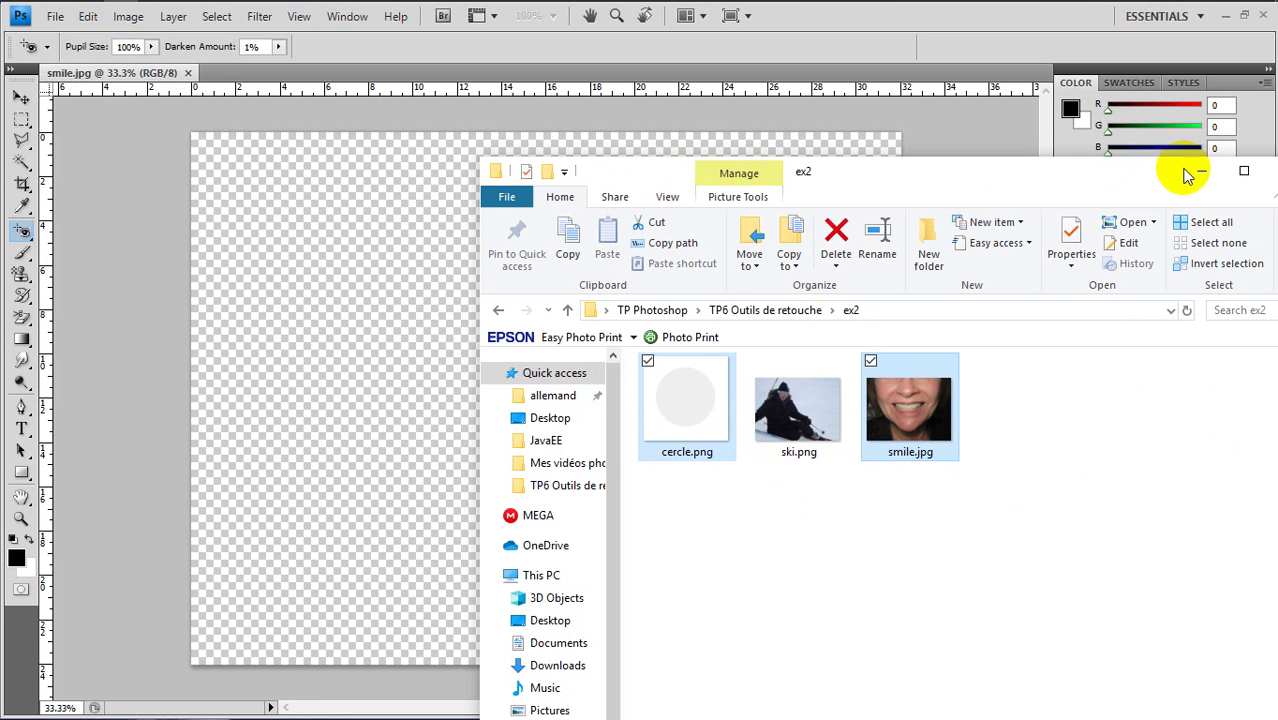
left_click(1203, 171)
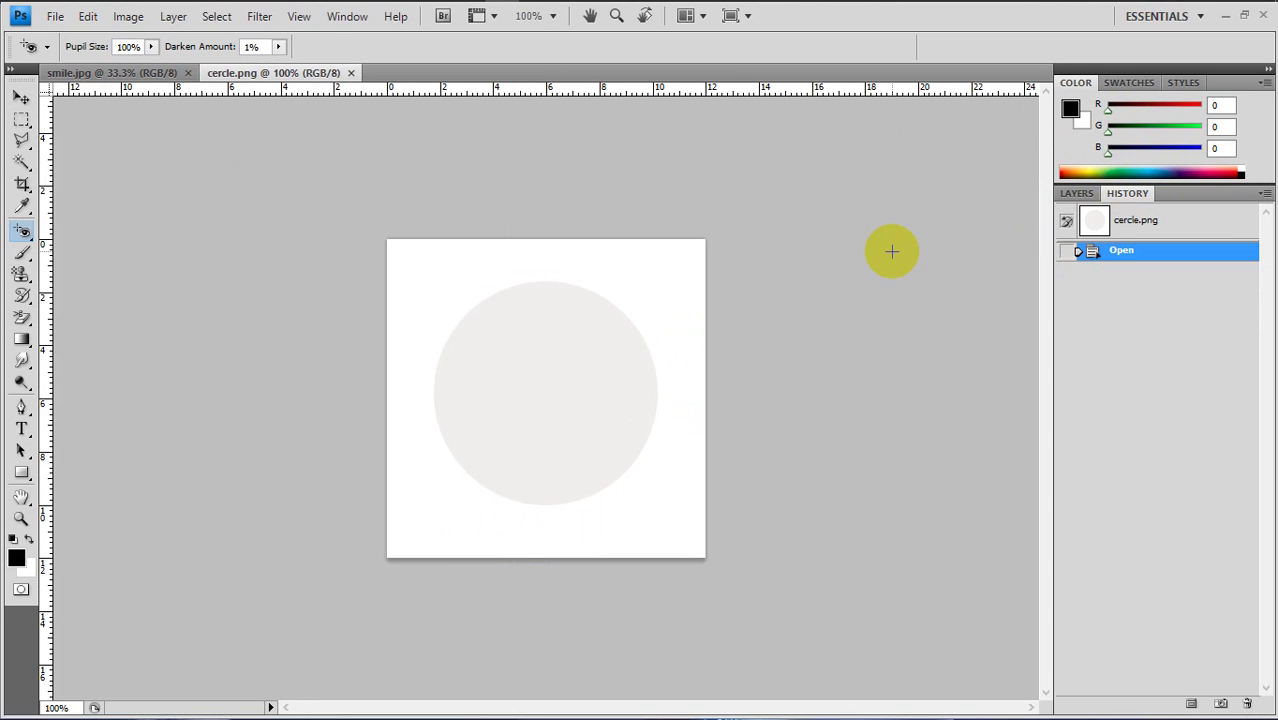
left_click(103, 76)
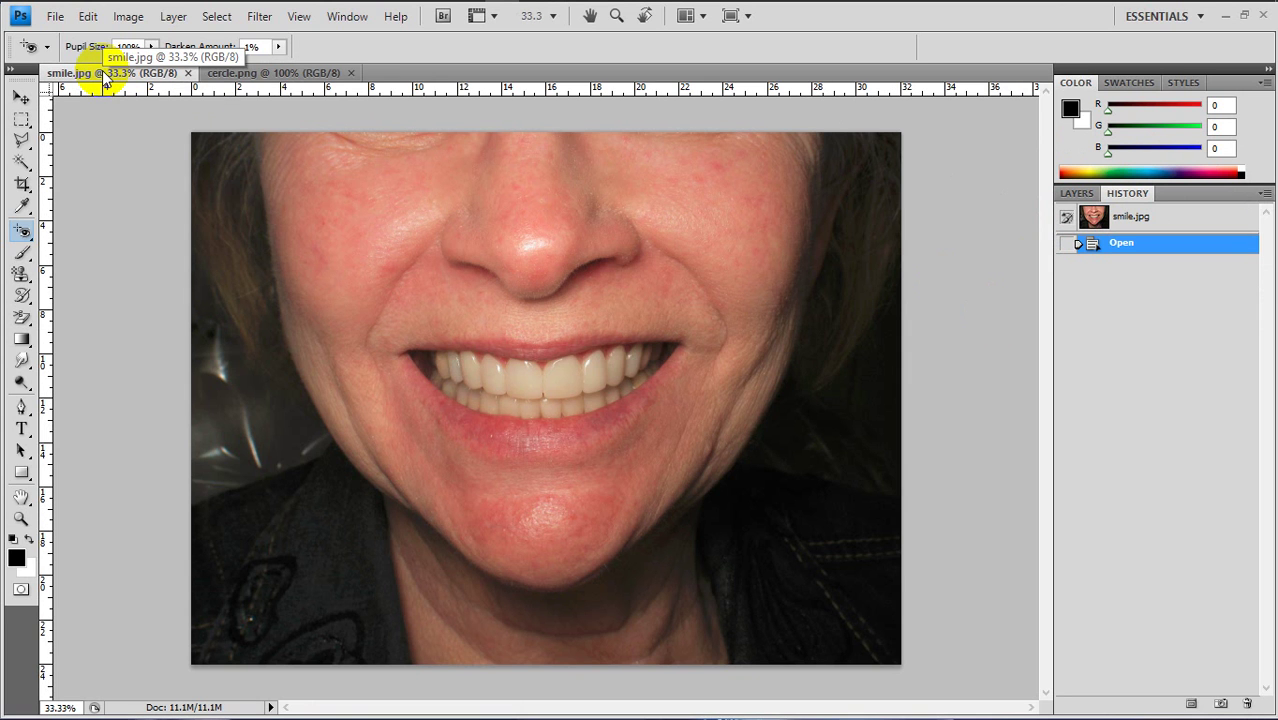
Step: Select the Dodge Tool with a 19 px hard brush
left_click(23, 384)
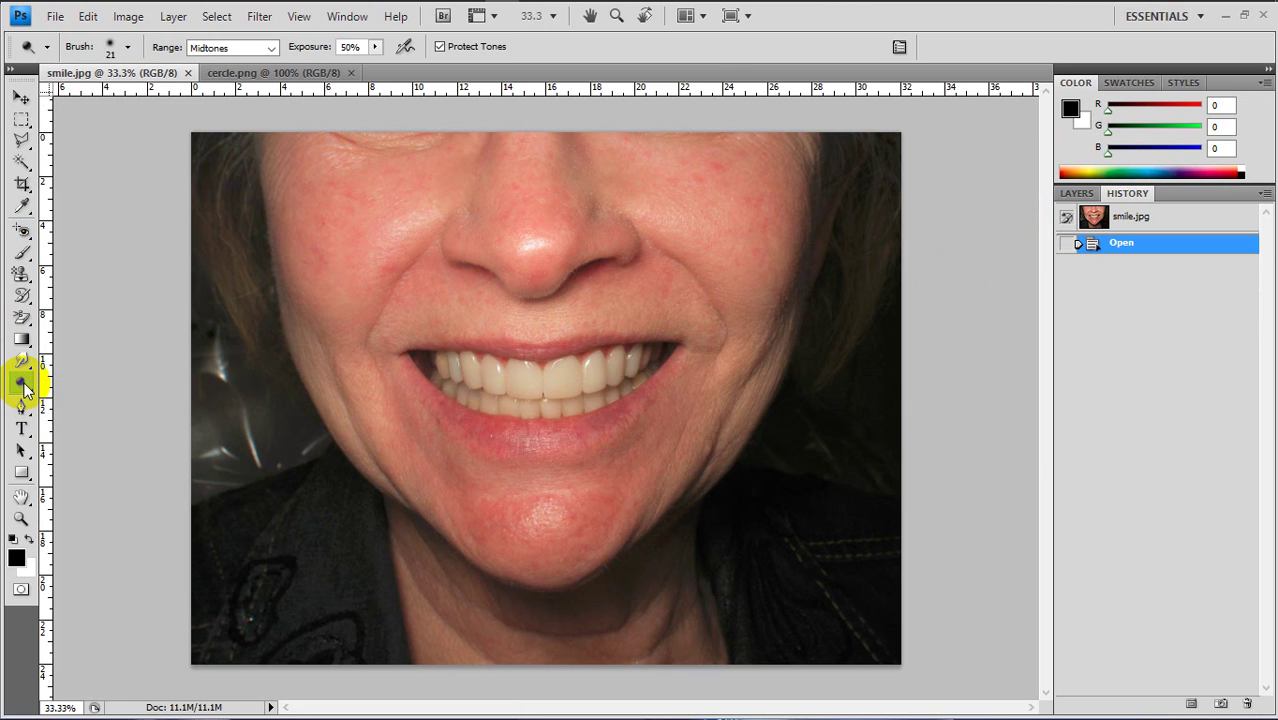
right_click(24, 388)
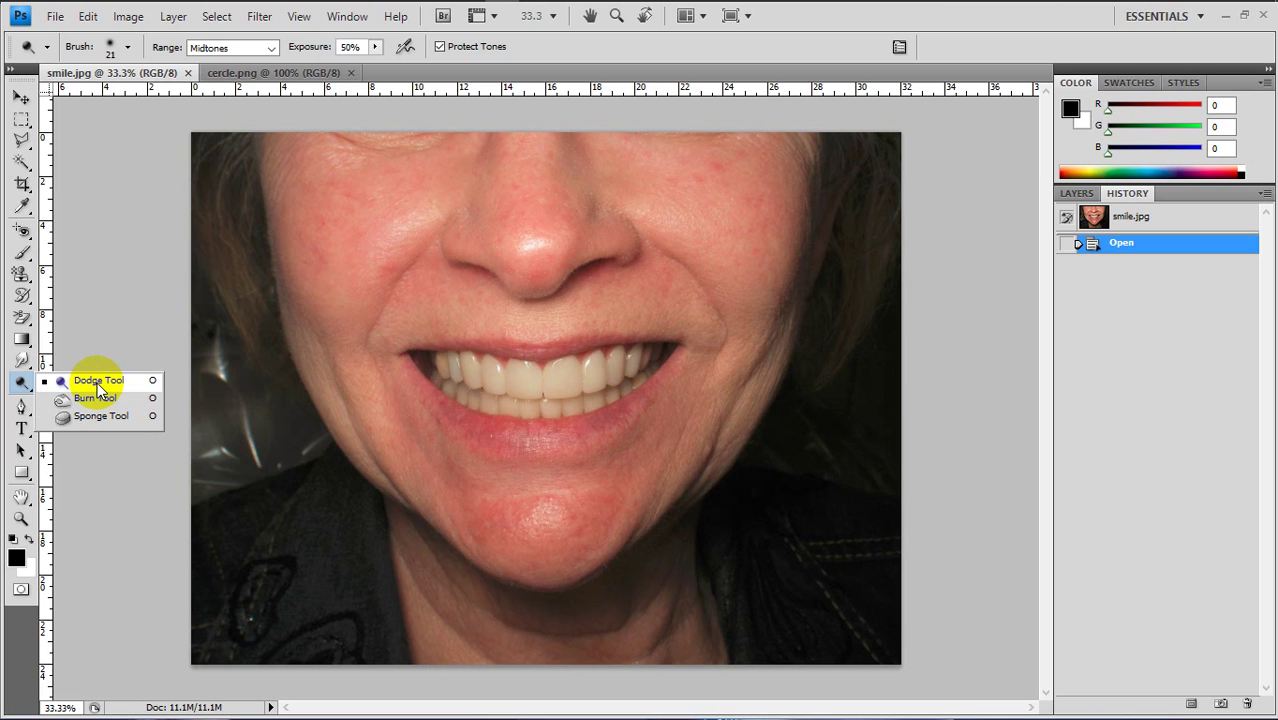
left_click(97, 382)
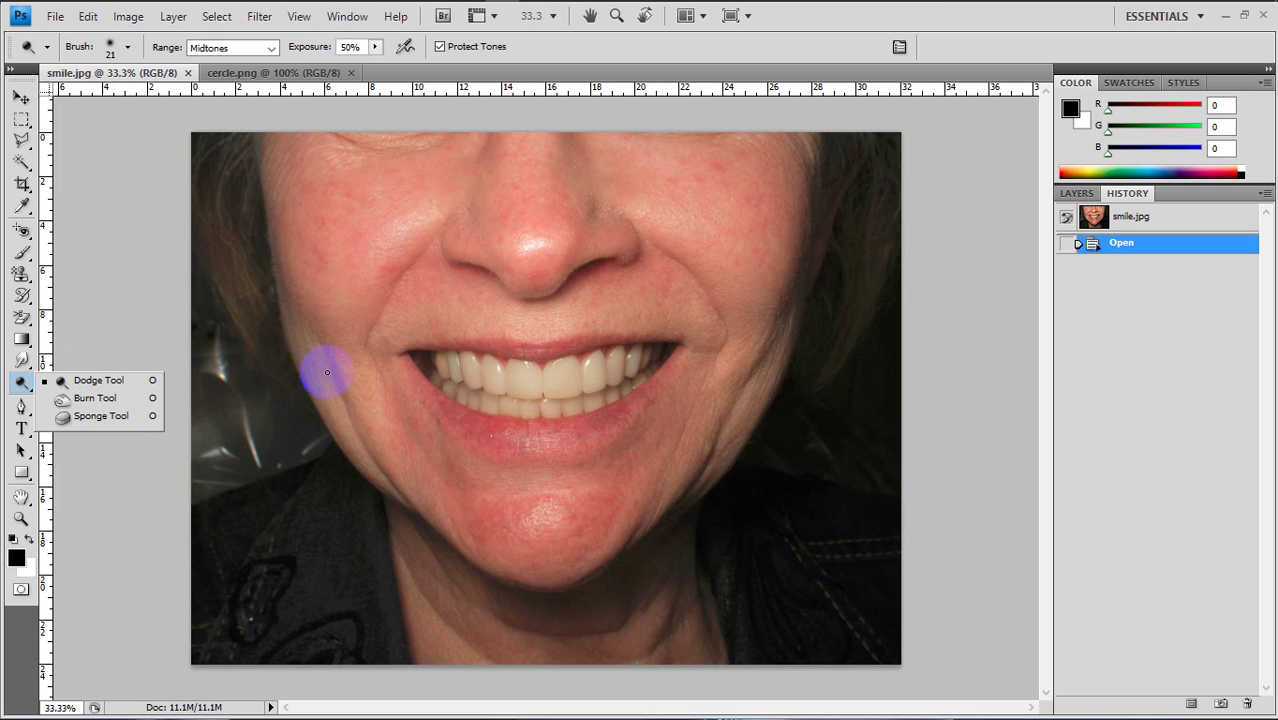
mouse_move(469, 401)
left_mouse_down()
mouse_move(452, 367)
mouse_move(305, 237)
left_mouse_up()
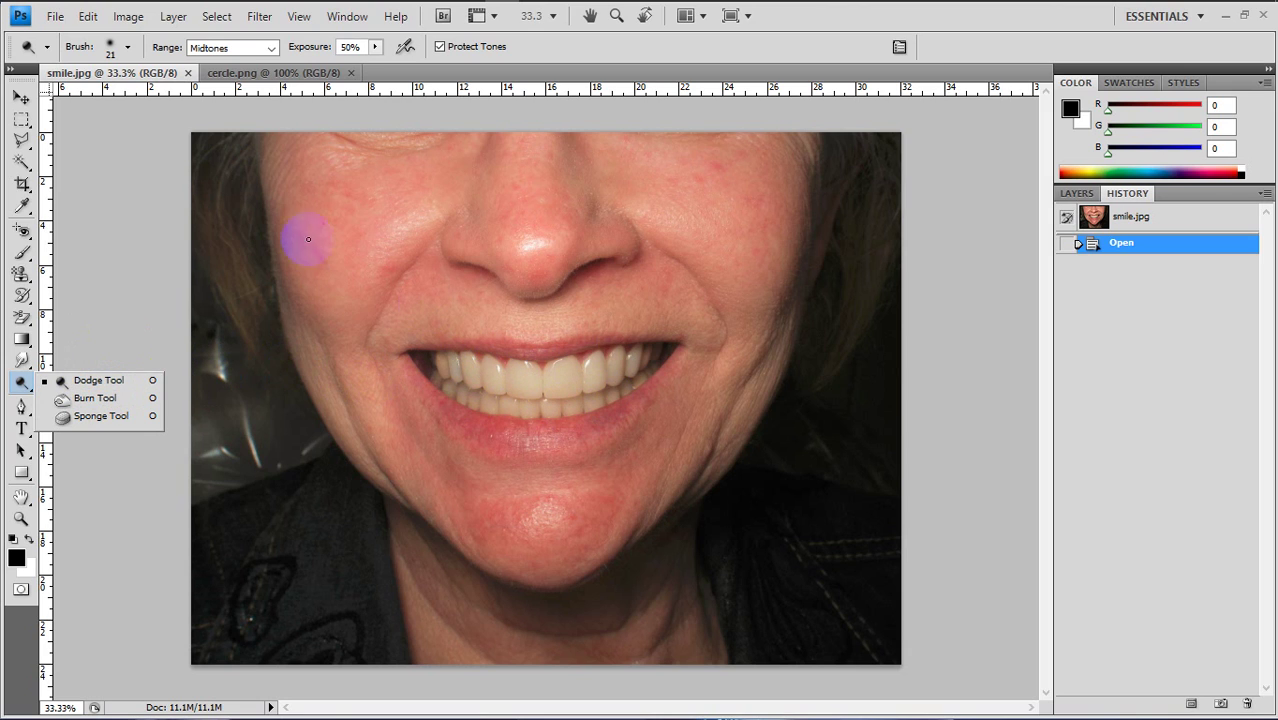
left_click(129, 48)
left_click(190, 198)
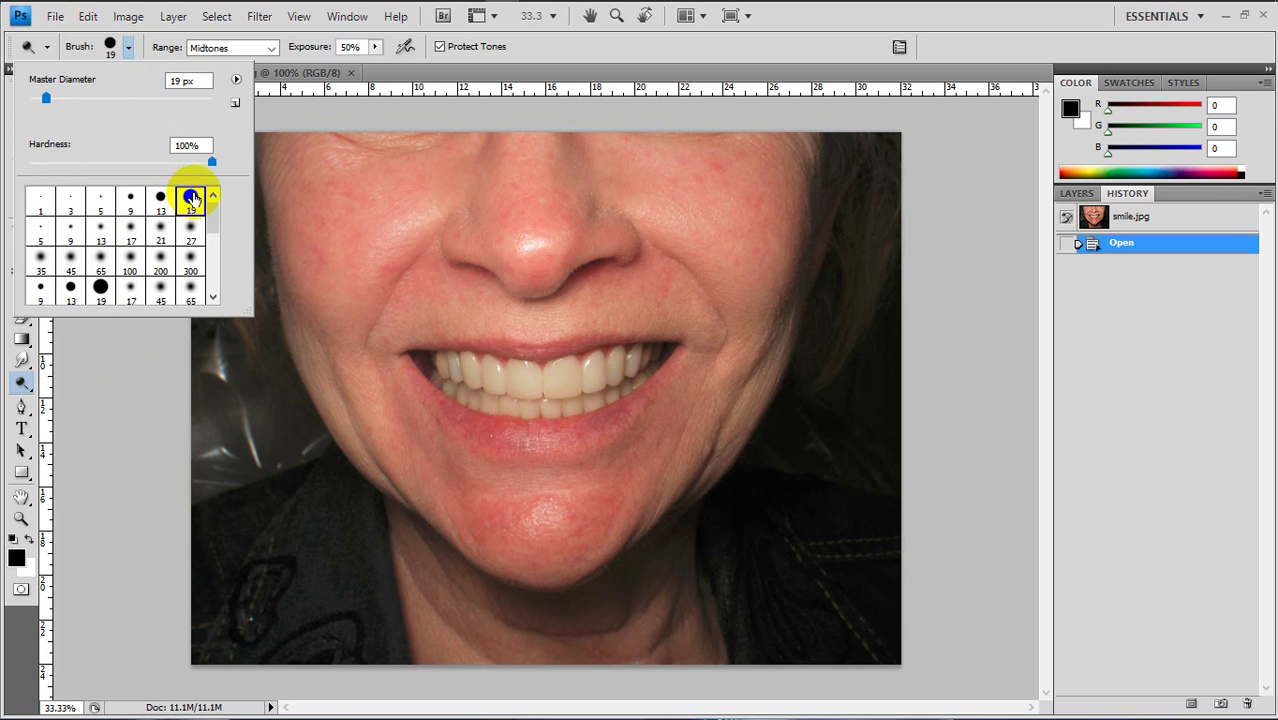
Step: Test-dodge the teeth, then revert smile.jpg to its Open history state
mouse_move(480, 372)
left_mouse_down()
mouse_move(608, 371)
mouse_move(437, 421)
mouse_move(480, 424)
mouse_move(522, 394)
mouse_move(593, 379)
mouse_move(662, 379)
mouse_move(457, 378)
mouse_move(419, 351)
mouse_move(398, 387)
mouse_move(485, 408)
mouse_move(539, 391)
mouse_move(585, 420)
left_mouse_up()
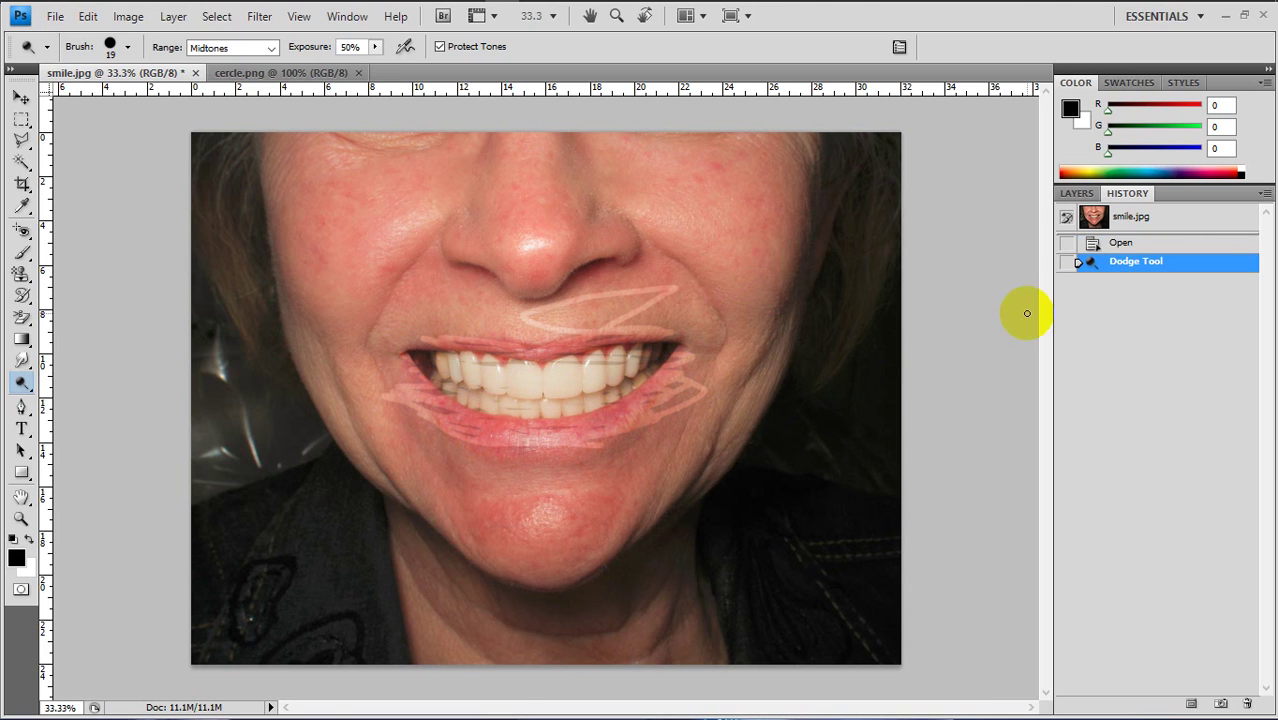
left_click(1120, 243)
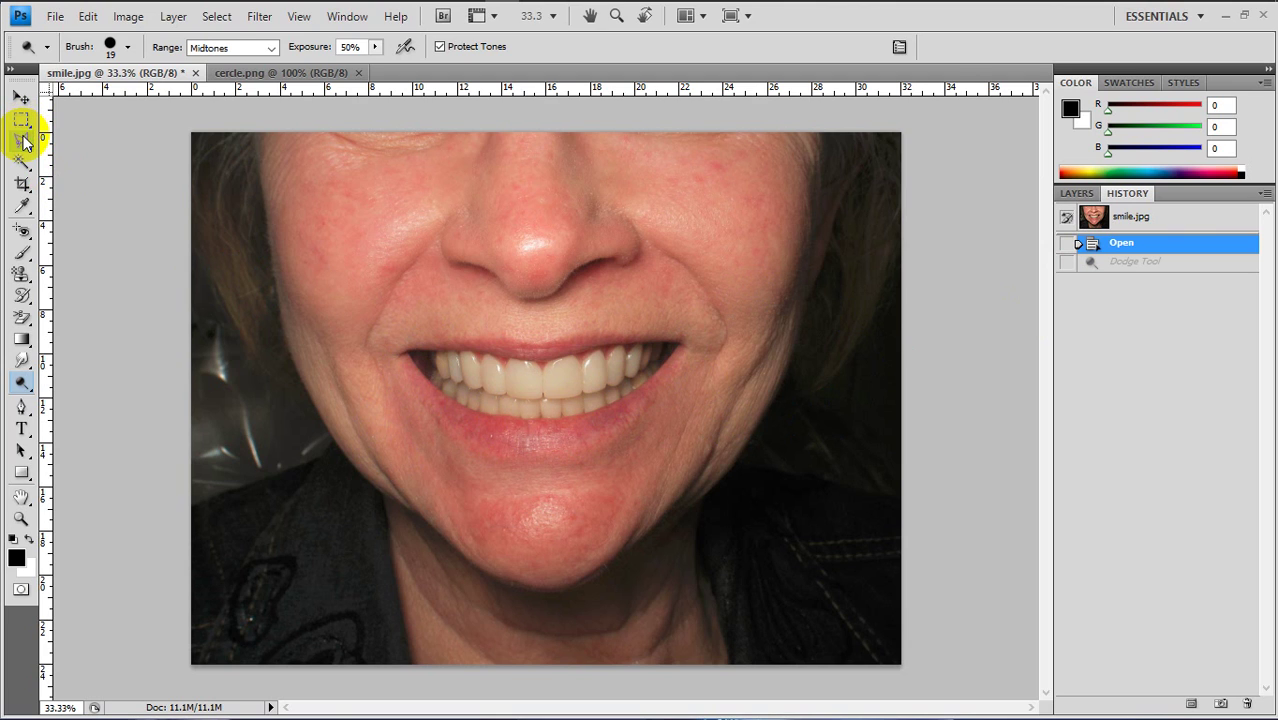
left_click_drag(24, 142, 73, 160)
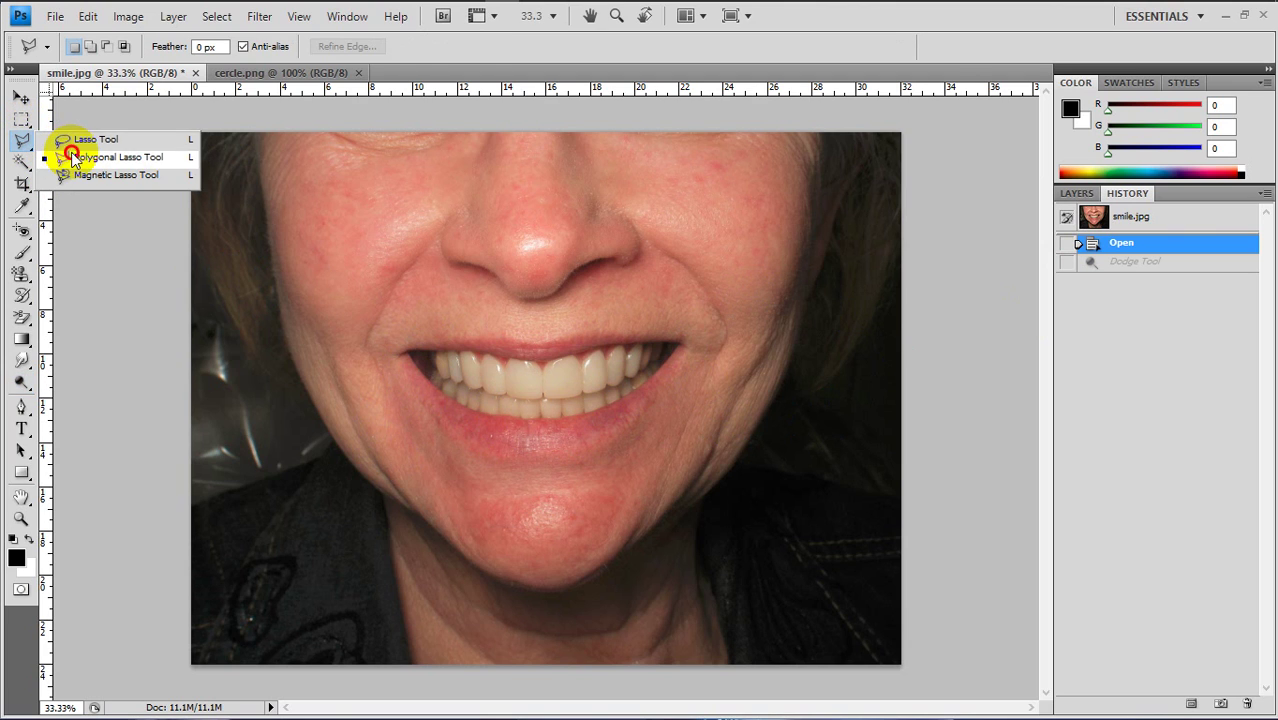
Step: Start a Polygonal Lasso outline along the upper edge of the teeth
left_click(73, 160)
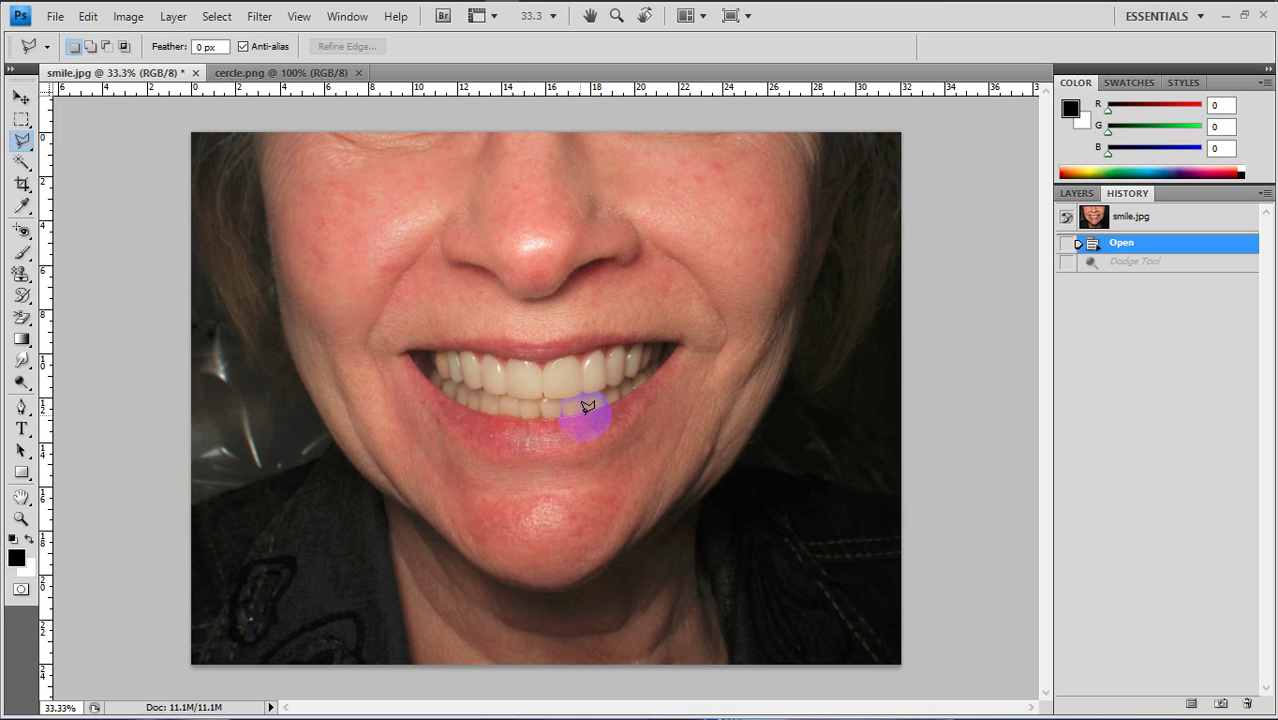
left_click(628, 386)
left_click(657, 364)
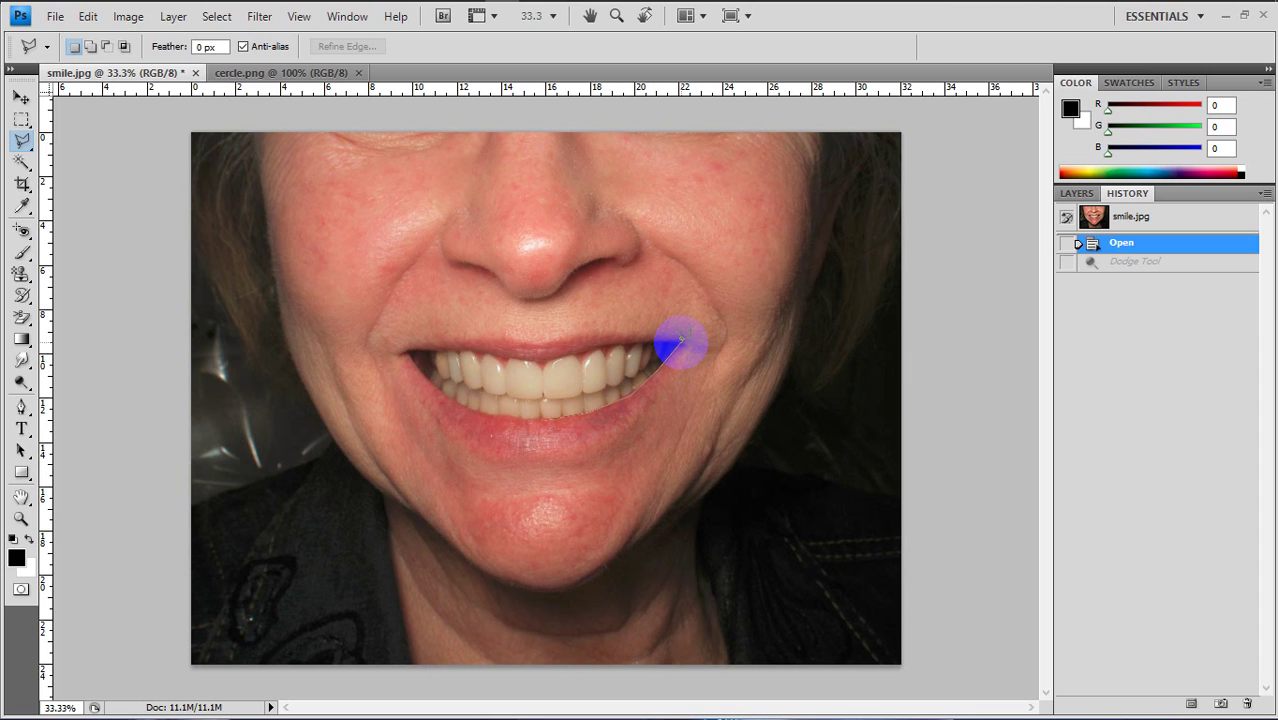
left_click(680, 342)
left_click(630, 343)
left_click(581, 348)
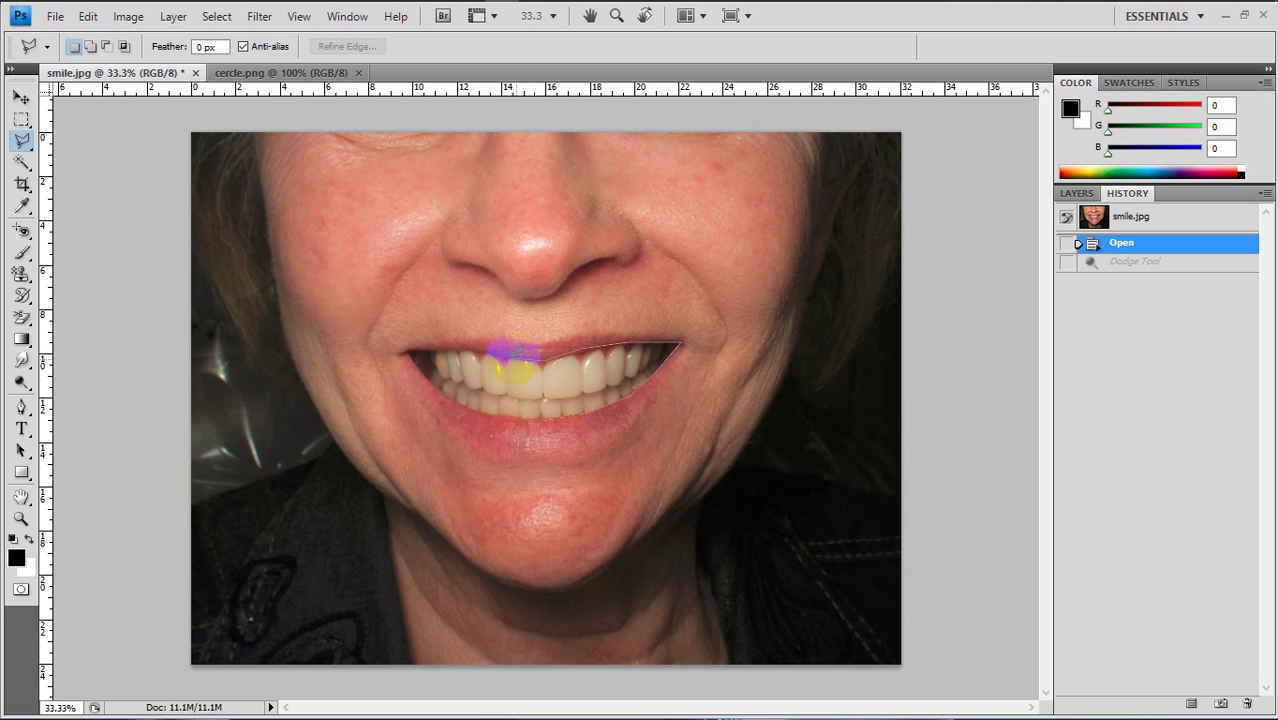
Step: Continue the outline along the lower lip and close it around the teeth
left_click(430, 348)
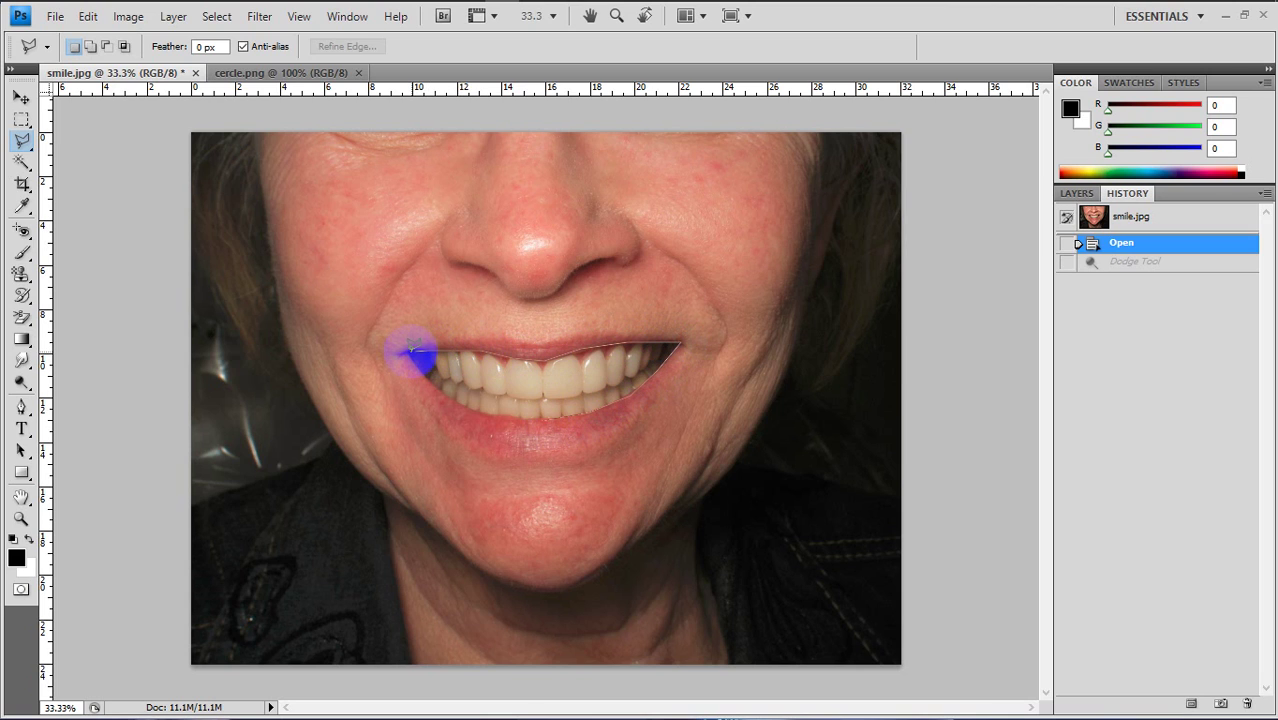
left_click(427, 371)
left_click(442, 382)
left_click(487, 403)
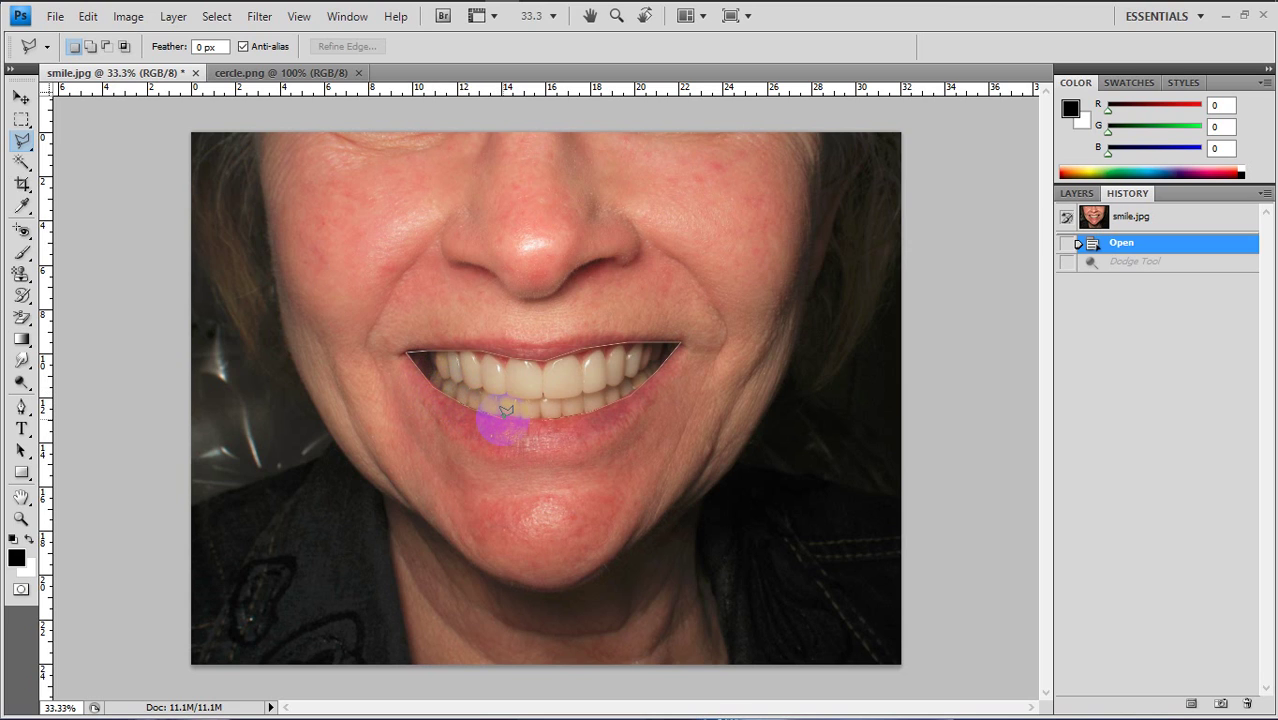
left_click(536, 410)
double_click(549, 410)
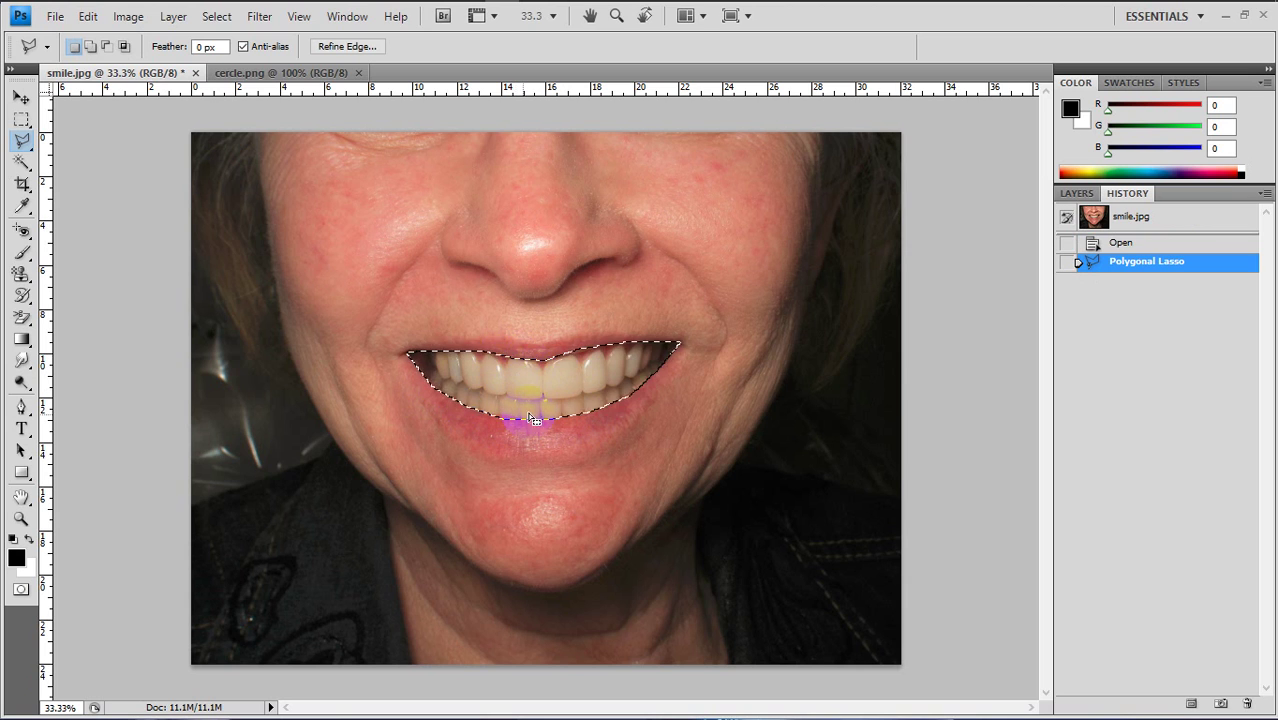
left_click(23, 385)
Step: Dodge the selected teeth with several strokes, stepping back one History state
mouse_move(503, 370)
left_mouse_down()
mouse_move(613, 325)
mouse_move(611, 302)
left_mouse_up()
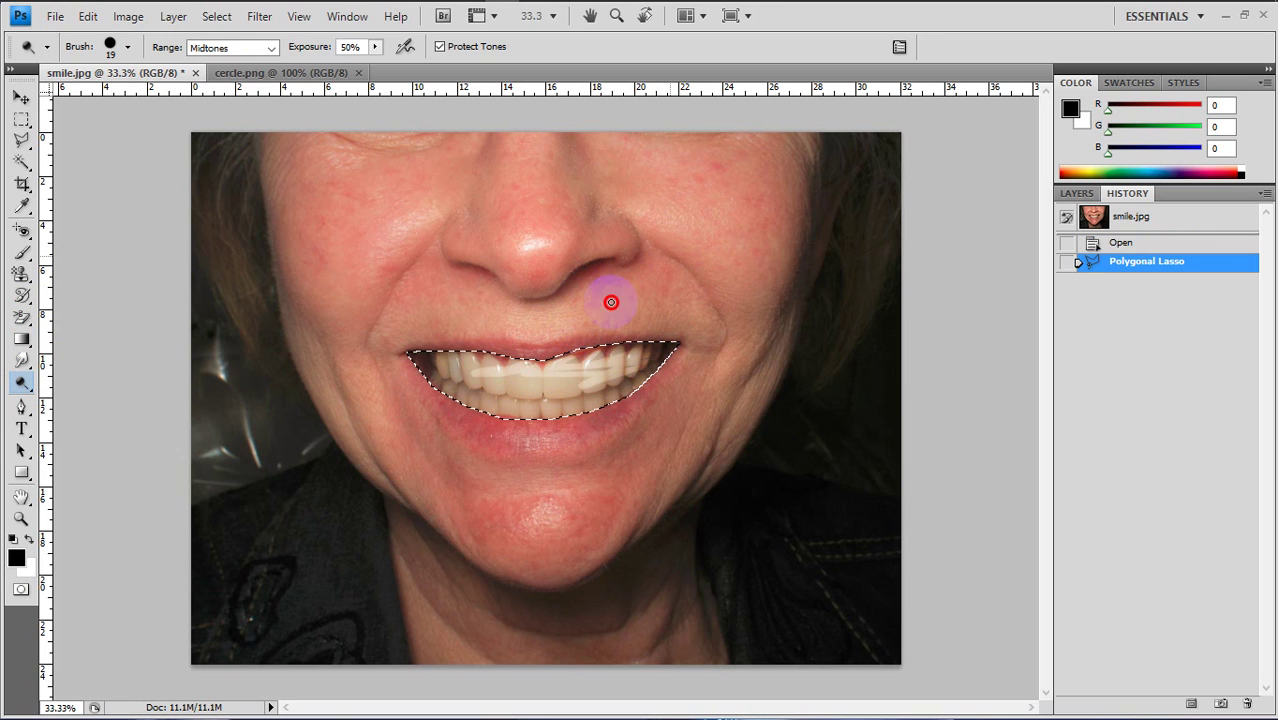
mouse_move(596, 360)
left_mouse_down()
mouse_move(560, 381)
mouse_move(564, 401)
mouse_move(511, 402)
mouse_move(465, 365)
mouse_move(502, 388)
mouse_move(622, 387)
mouse_move(562, 392)
mouse_move(585, 382)
mouse_move(524, 414)
mouse_move(682, 329)
left_mouse_up()
mouse_move(636, 373)
left_mouse_down()
mouse_move(585, 420)
mouse_move(664, 362)
mouse_move(624, 358)
mouse_move(499, 422)
mouse_move(571, 425)
mouse_move(478, 408)
mouse_move(607, 392)
left_mouse_up()
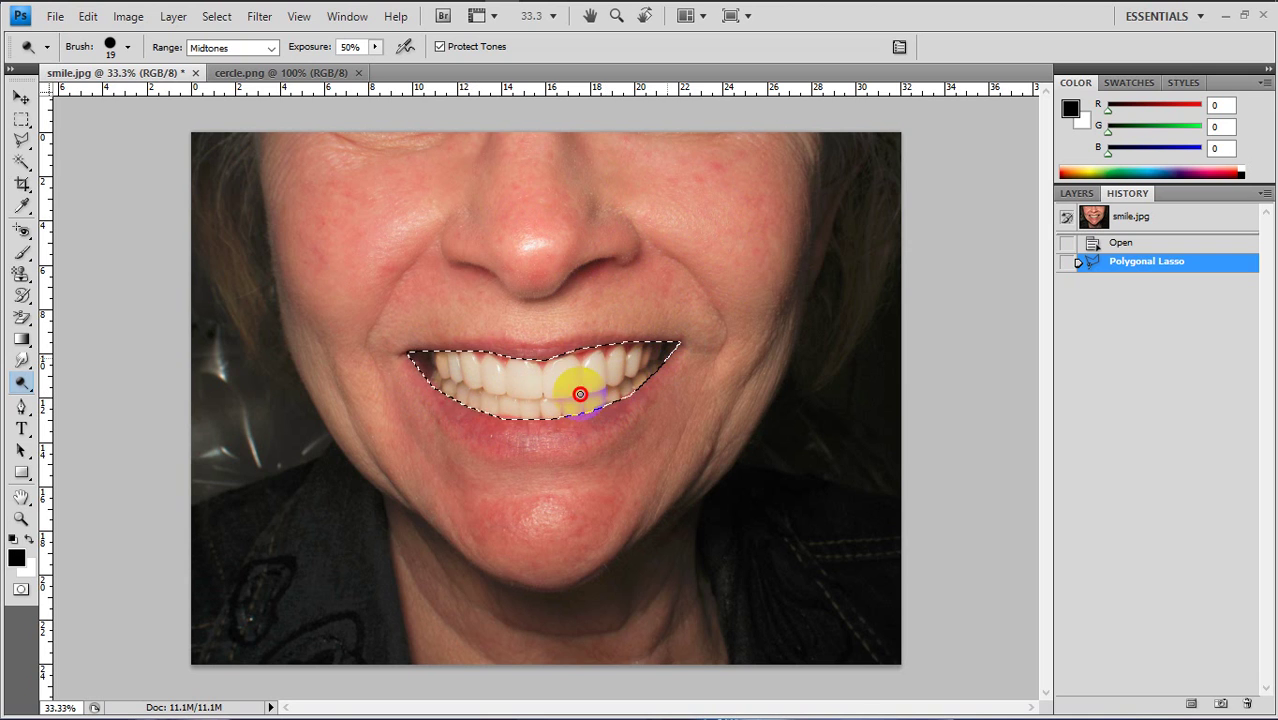
mouse_move(443, 386)
left_mouse_down()
mouse_move(608, 379)
mouse_move(668, 351)
mouse_move(542, 414)
mouse_move(542, 374)
mouse_move(590, 396)
mouse_move(542, 371)
mouse_move(579, 366)
mouse_move(508, 397)
mouse_move(585, 380)
left_mouse_up()
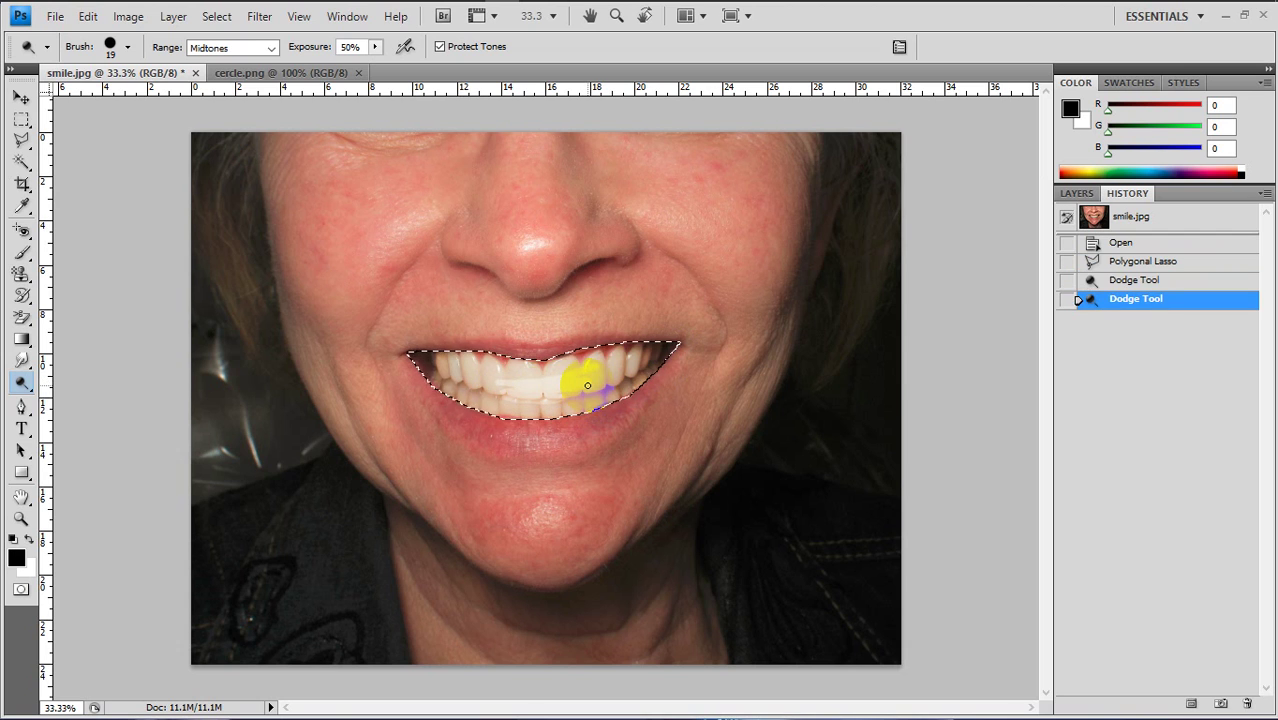
left_click(1134, 281)
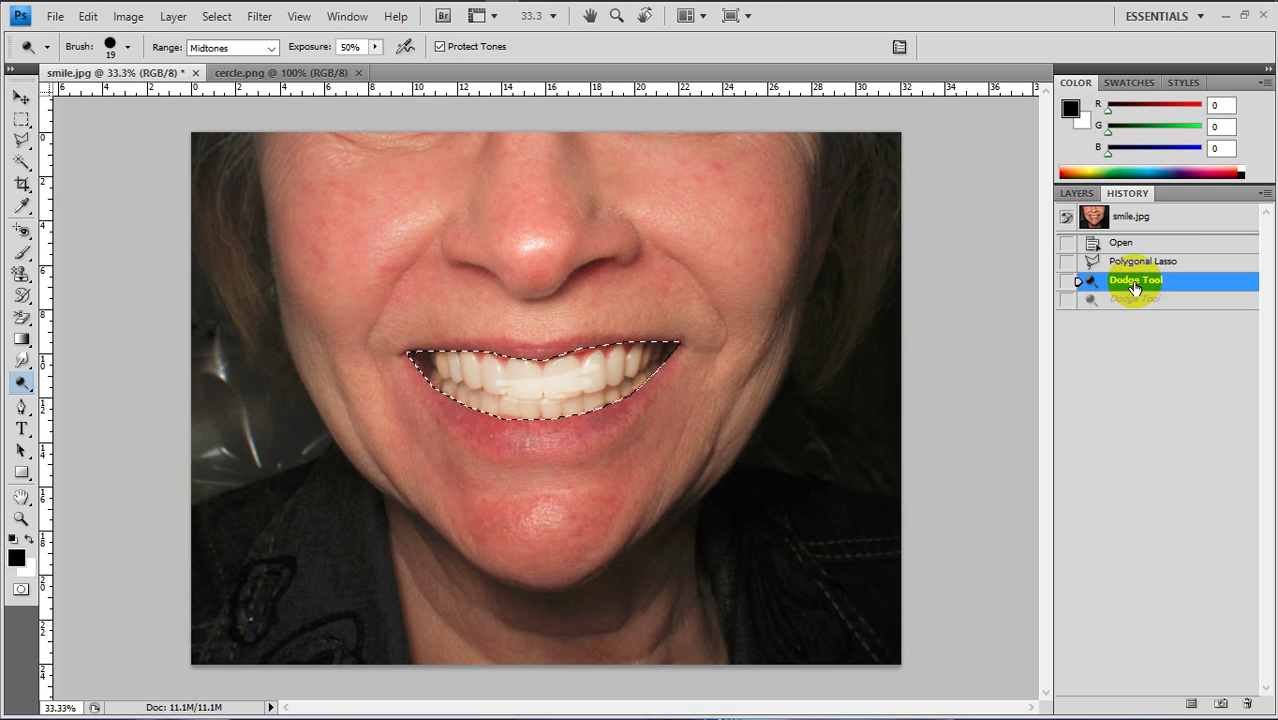
mouse_move(614, 414)
left_mouse_down()
mouse_move(491, 371)
mouse_move(645, 378)
left_mouse_up()
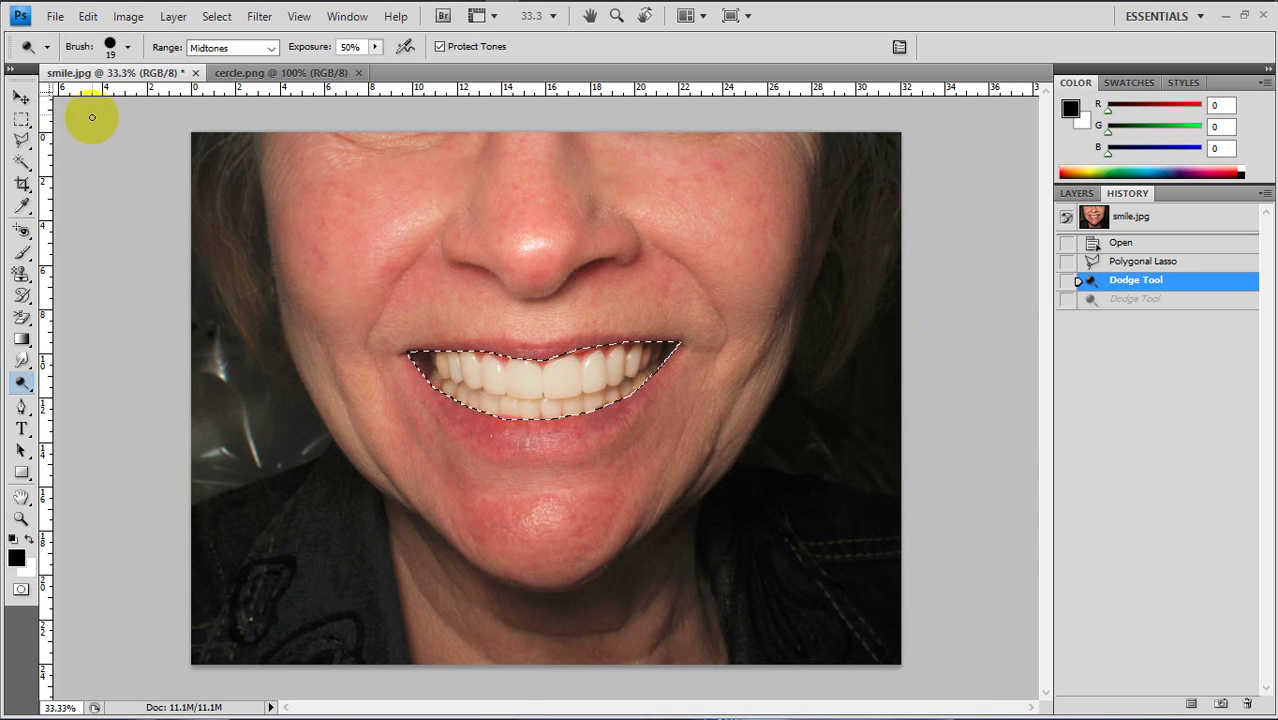
Step: Deselect the teeth and compare the original and whitened versions in History
left_click(21, 118)
left_click(415, 300)
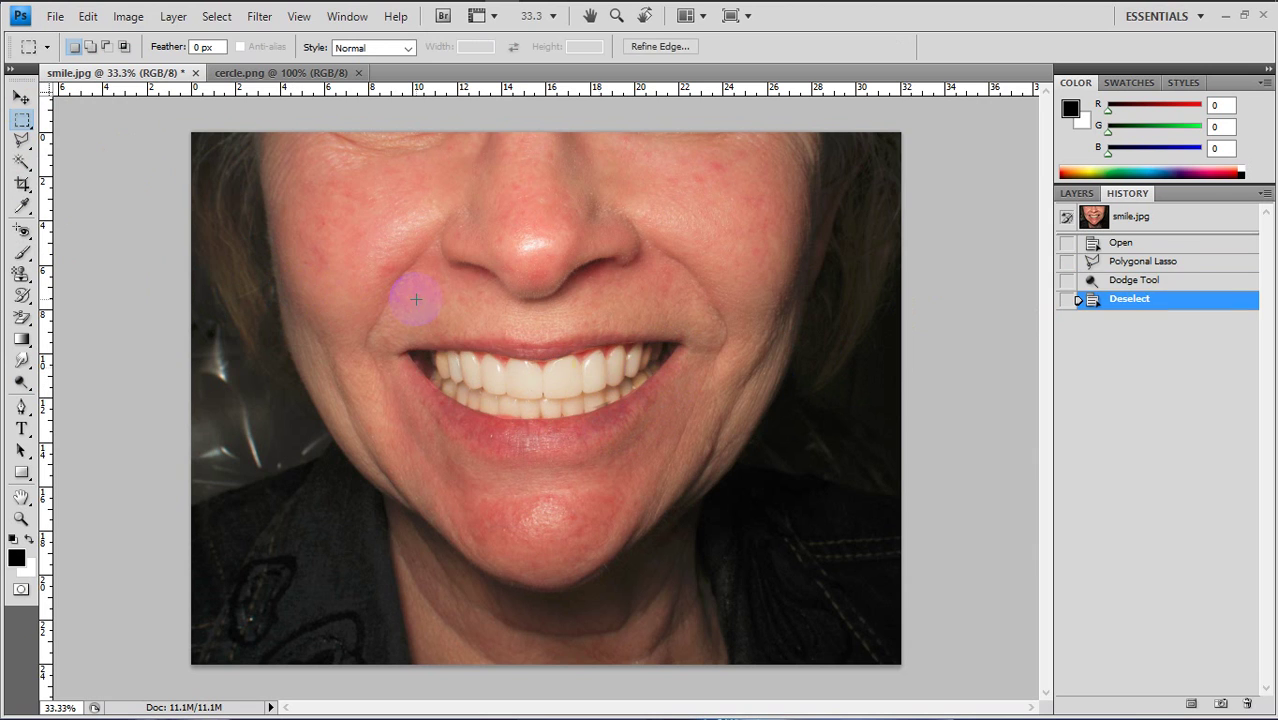
left_click(1143, 220)
left_click(1140, 300)
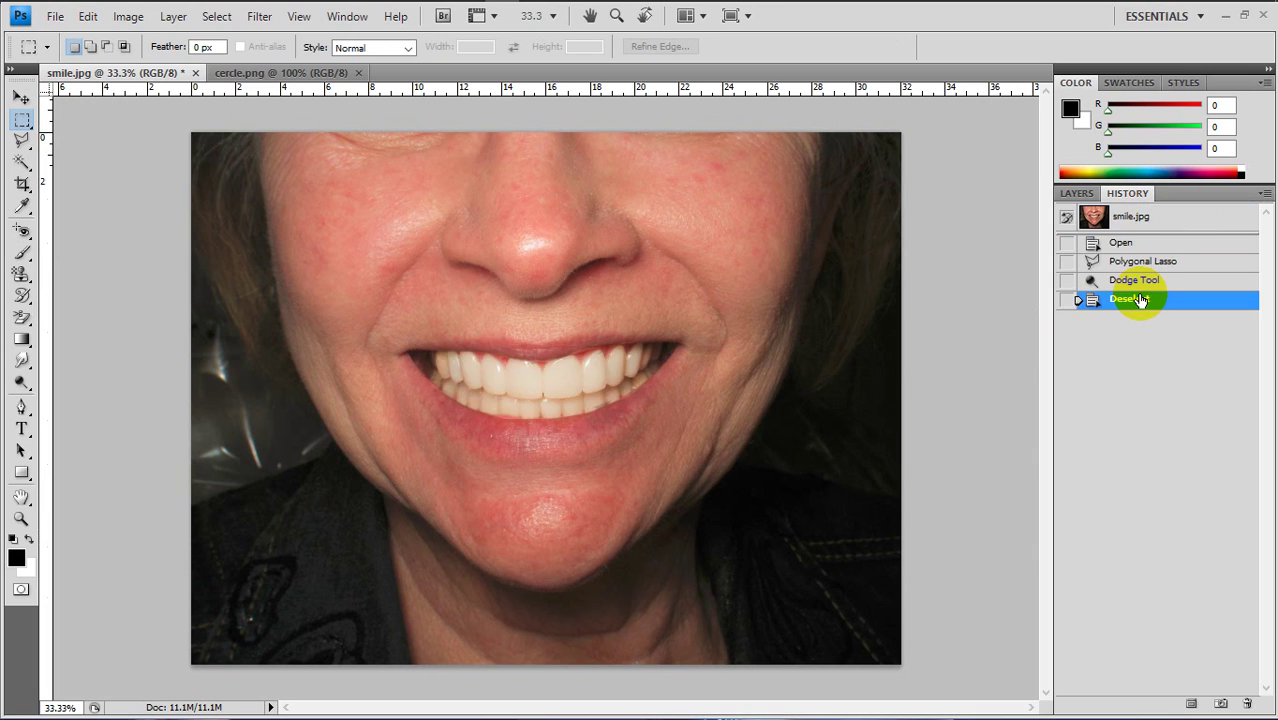
left_click(1145, 220)
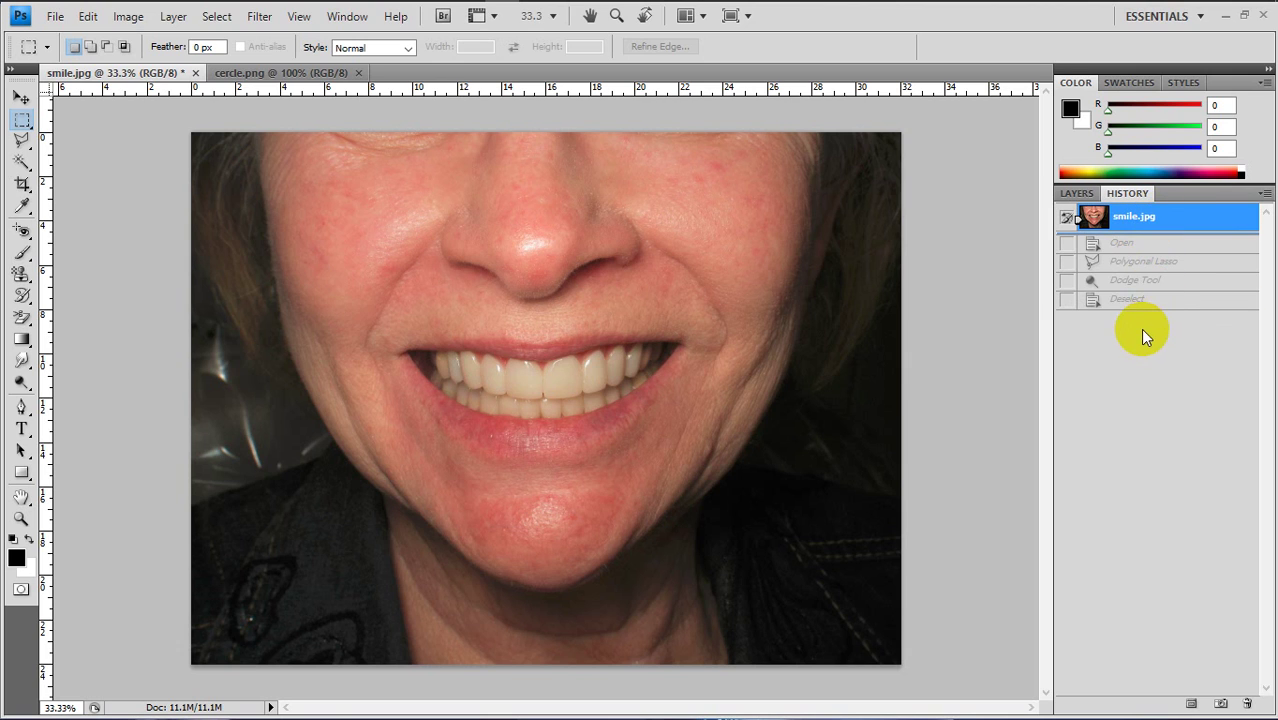
left_click(1131, 300)
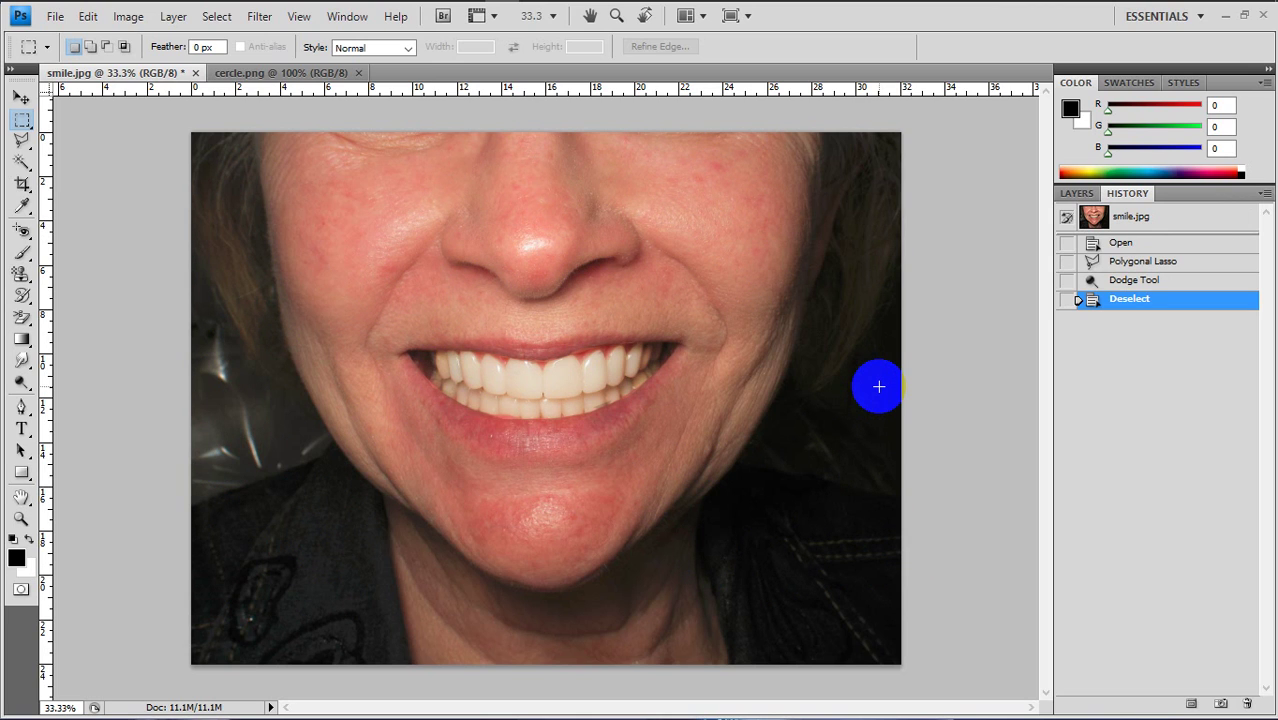
left_click(20, 383)
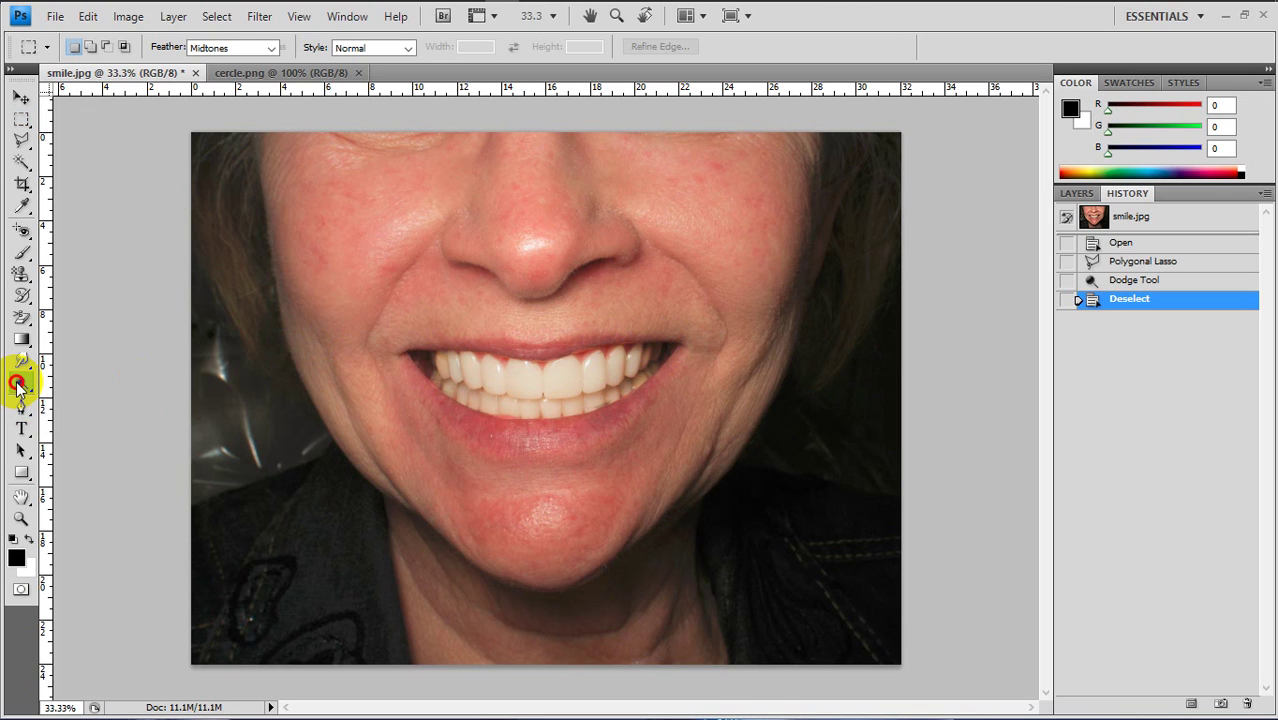
Step: Pick the Burn Tool and show cercle.png zoomed to 200%
left_click_drag(18, 387, 97, 408)
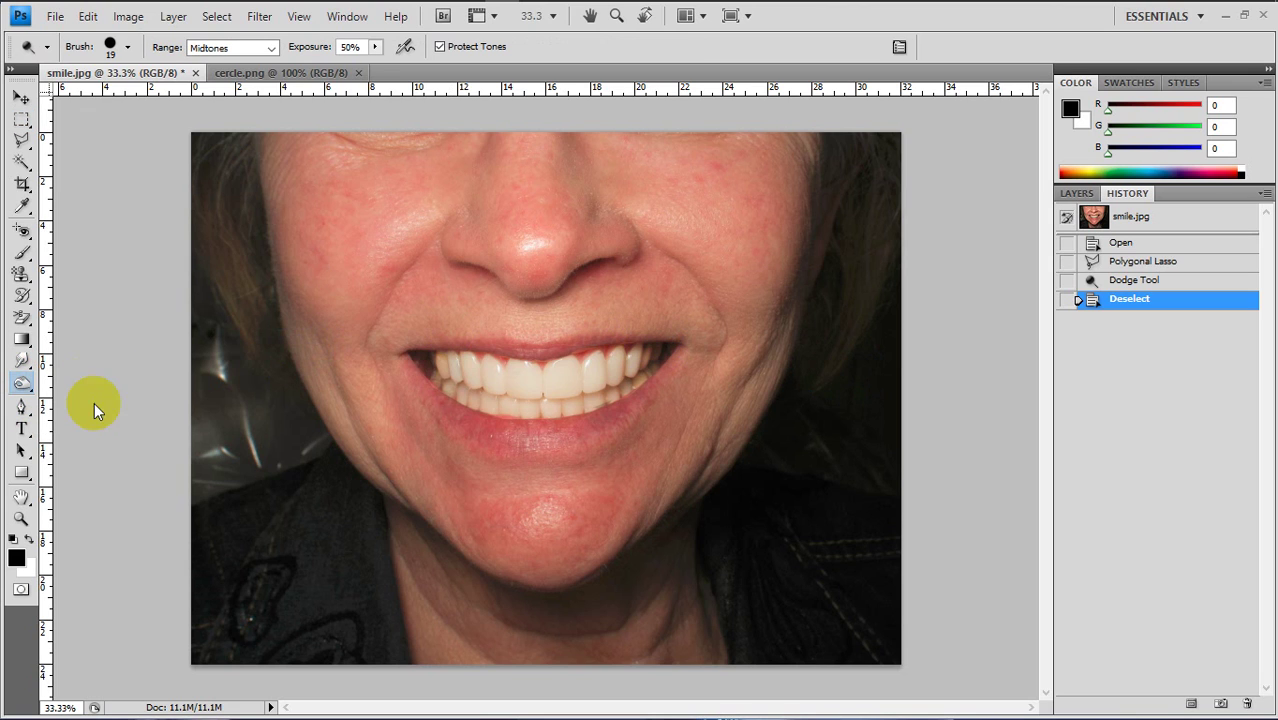
left_click(266, 76)
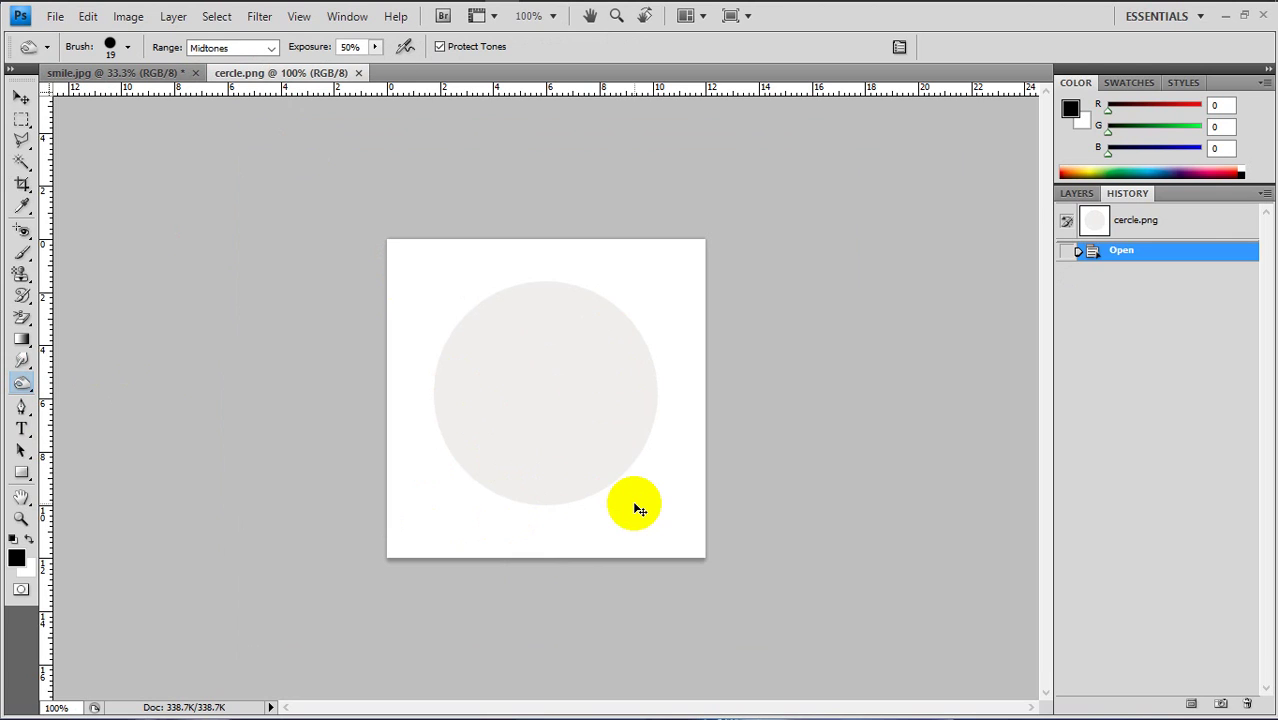
key("ctrl+plus")
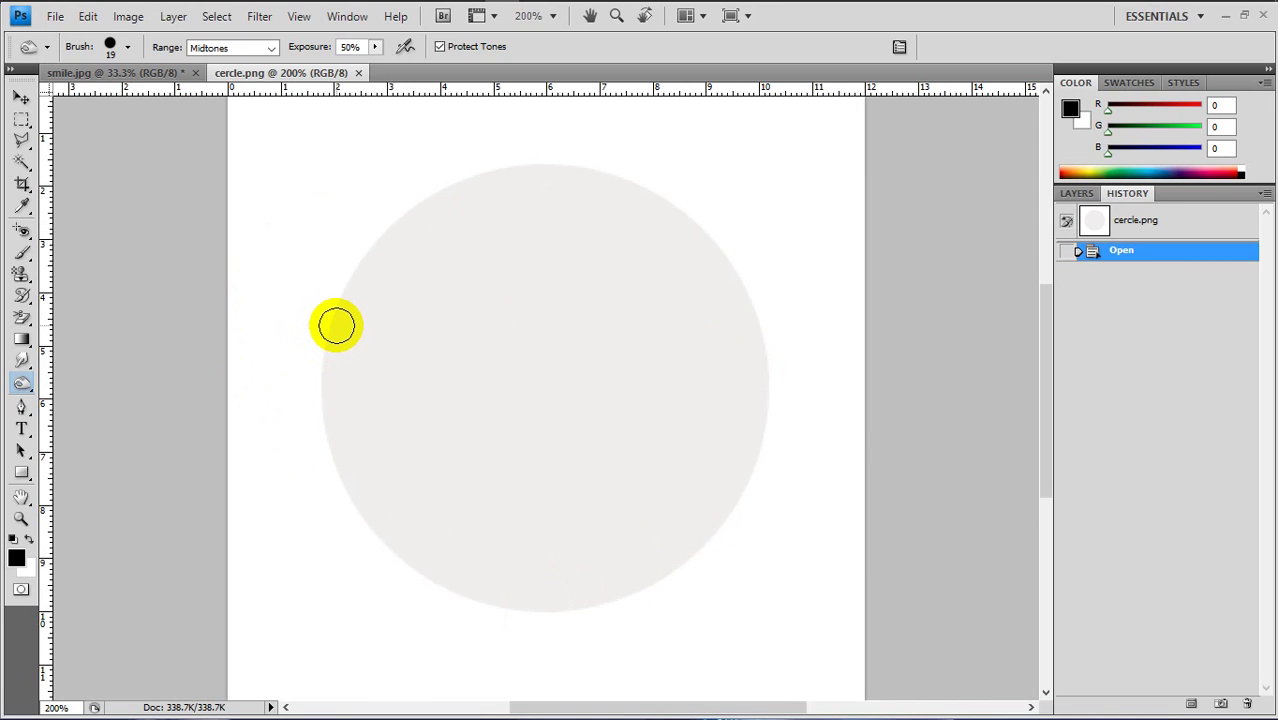
Step: Darken the circle's left edge with four Burn Tool strokes
mouse_move(337, 318)
left_mouse_down()
mouse_move(437, 551)
mouse_move(342, 302)
mouse_move(385, 514)
mouse_move(479, 582)
mouse_move(357, 314)
mouse_move(434, 576)
mouse_move(388, 505)
mouse_move(342, 285)
mouse_move(435, 589)
mouse_move(359, 479)
mouse_move(337, 317)
mouse_move(459, 568)
mouse_move(352, 269)
mouse_move(479, 588)
mouse_move(337, 411)
mouse_move(414, 533)
mouse_move(348, 311)
mouse_move(516, 608)
mouse_move(334, 305)
mouse_move(371, 434)
mouse_move(508, 602)
mouse_move(350, 307)
mouse_move(422, 519)
mouse_move(359, 442)
mouse_move(379, 462)
mouse_move(334, 362)
mouse_move(408, 525)
mouse_move(448, 559)
mouse_move(374, 434)
mouse_move(354, 360)
mouse_move(408, 543)
mouse_move(331, 442)
mouse_move(345, 262)
mouse_move(342, 351)
mouse_move(358, 417)
mouse_move(476, 625)
left_mouse_up()
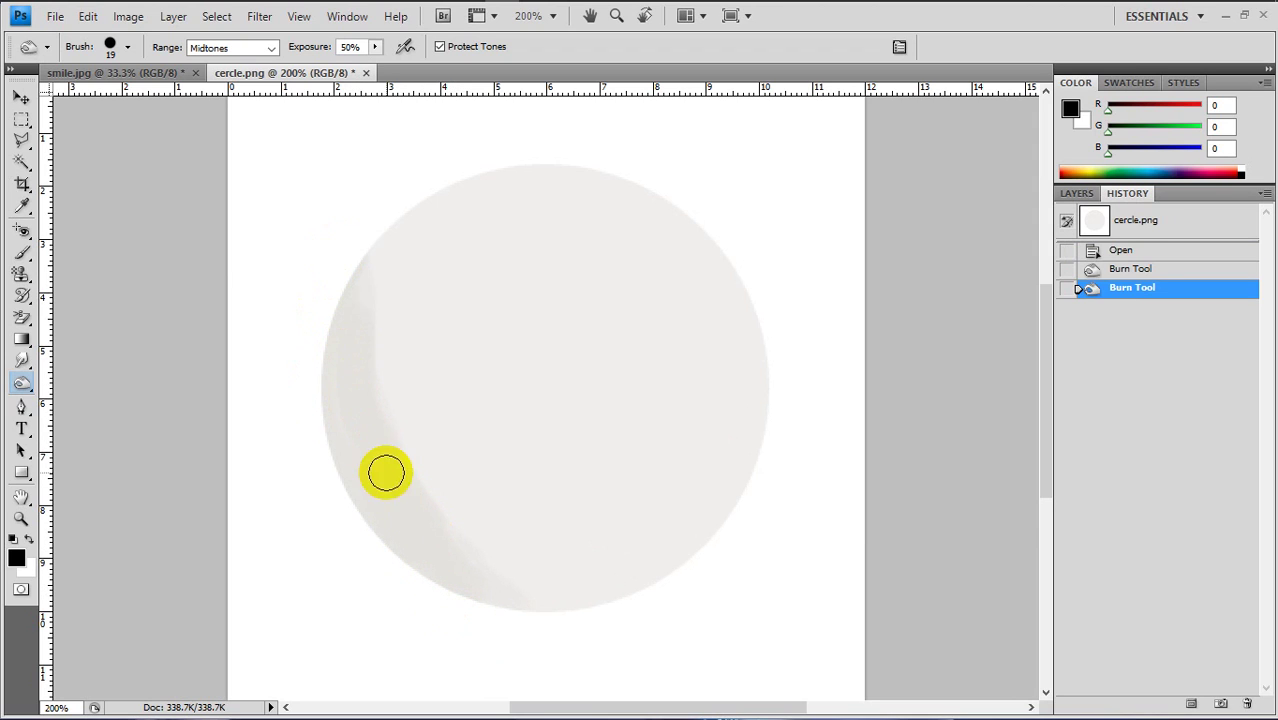
mouse_move(348, 317)
left_mouse_down()
mouse_move(379, 505)
mouse_move(428, 562)
mouse_move(331, 406)
mouse_move(339, 308)
mouse_move(374, 448)
mouse_move(450, 551)
mouse_move(468, 602)
left_mouse_up()
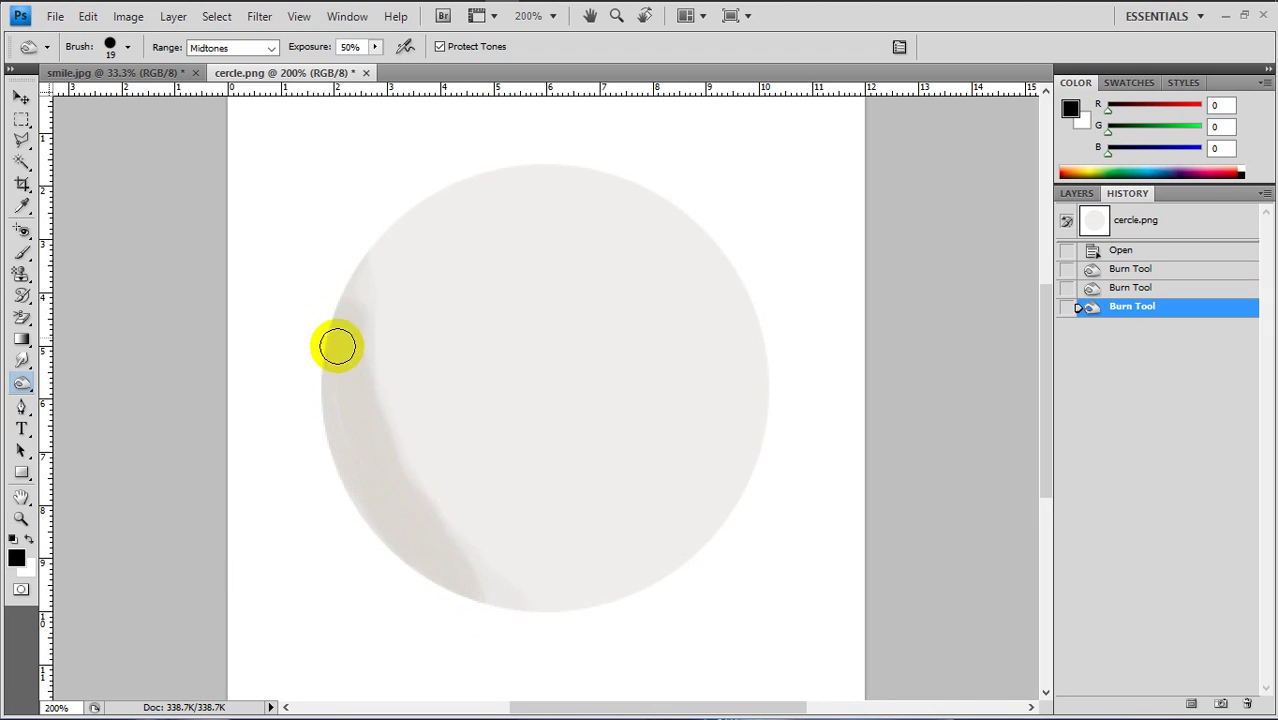
mouse_move(357, 271)
left_mouse_down()
mouse_move(351, 337)
mouse_move(397, 494)
mouse_move(451, 608)
left_mouse_up()
mouse_move(334, 331)
left_mouse_down()
mouse_move(331, 374)
mouse_move(402, 539)
mouse_move(334, 326)
mouse_move(394, 489)
mouse_move(459, 572)
mouse_move(339, 374)
mouse_move(339, 291)
mouse_move(488, 584)
mouse_move(436, 536)
mouse_move(348, 285)
mouse_move(357, 337)
mouse_move(494, 627)
left_mouse_up()
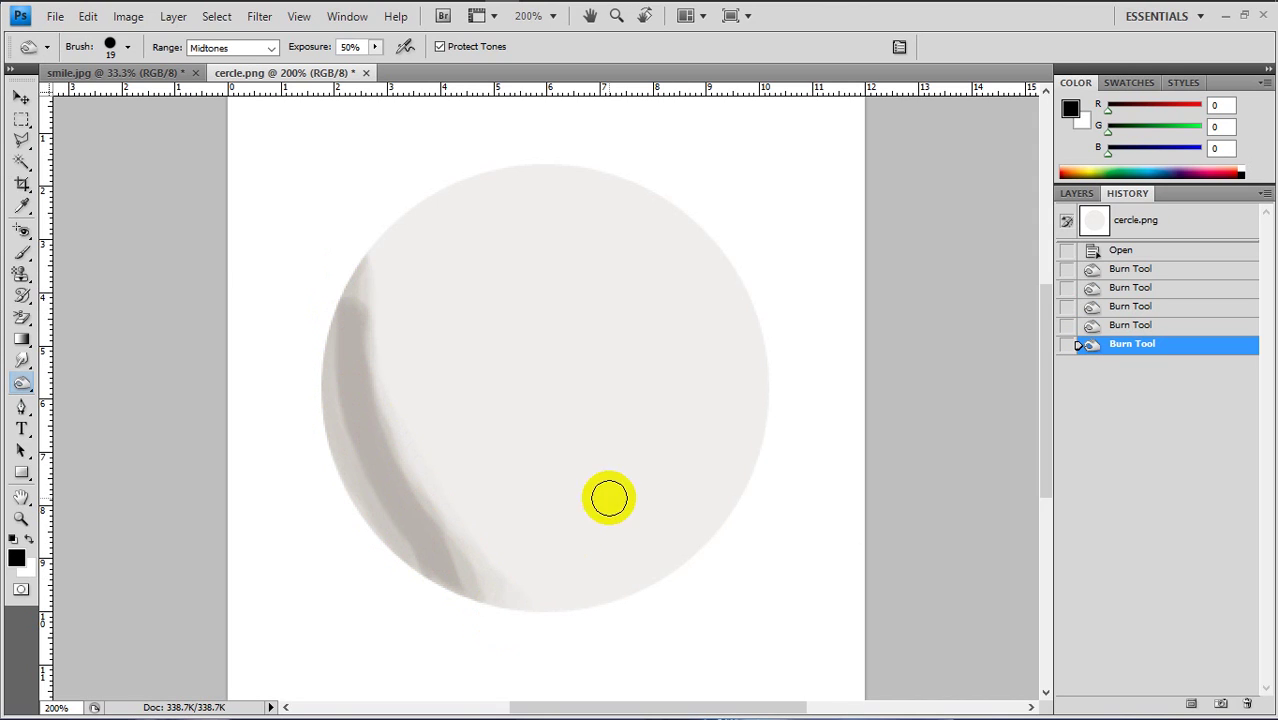
Step: Darken the circle's right edge with four more Burn Tool strokes
mouse_move(754, 319)
left_mouse_down()
mouse_move(648, 585)
mouse_move(750, 337)
mouse_move(682, 559)
mouse_move(768, 331)
mouse_move(722, 471)
mouse_move(773, 397)
mouse_move(714, 528)
mouse_move(673, 576)
left_mouse_up()
mouse_move(759, 351)
left_mouse_down()
mouse_move(725, 468)
mouse_move(786, 327)
mouse_move(687, 560)
mouse_move(776, 291)
mouse_move(736, 469)
left_mouse_up()
mouse_move(757, 333)
left_mouse_down()
mouse_move(733, 426)
mouse_move(787, 326)
mouse_move(713, 500)
mouse_move(783, 353)
mouse_move(730, 437)
mouse_move(765, 282)
mouse_move(673, 591)
mouse_move(764, 334)
mouse_move(793, 317)
mouse_move(736, 508)
left_mouse_up()
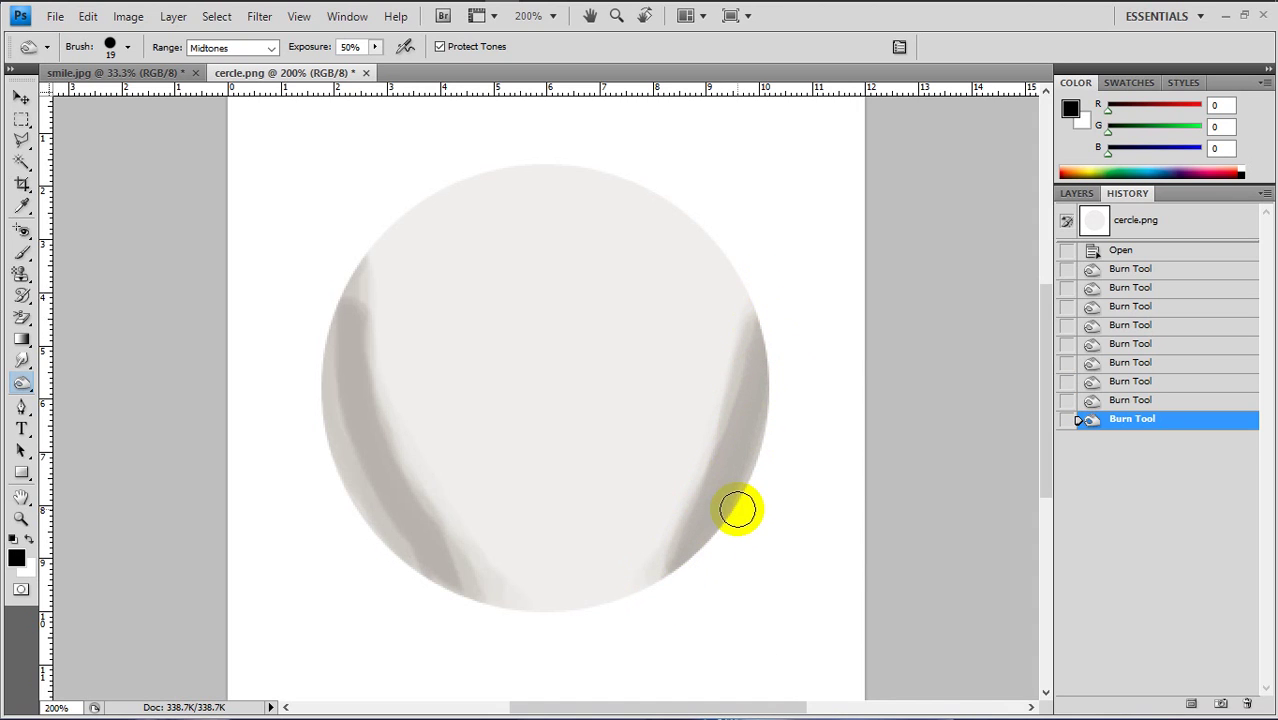
mouse_move(764, 311)
left_mouse_down()
mouse_move(650, 593)
mouse_move(765, 351)
mouse_move(699, 570)
mouse_move(777, 323)
mouse_move(685, 531)
mouse_move(770, 348)
mouse_move(707, 565)
mouse_move(776, 365)
mouse_move(713, 514)
mouse_move(769, 390)
left_mouse_up()
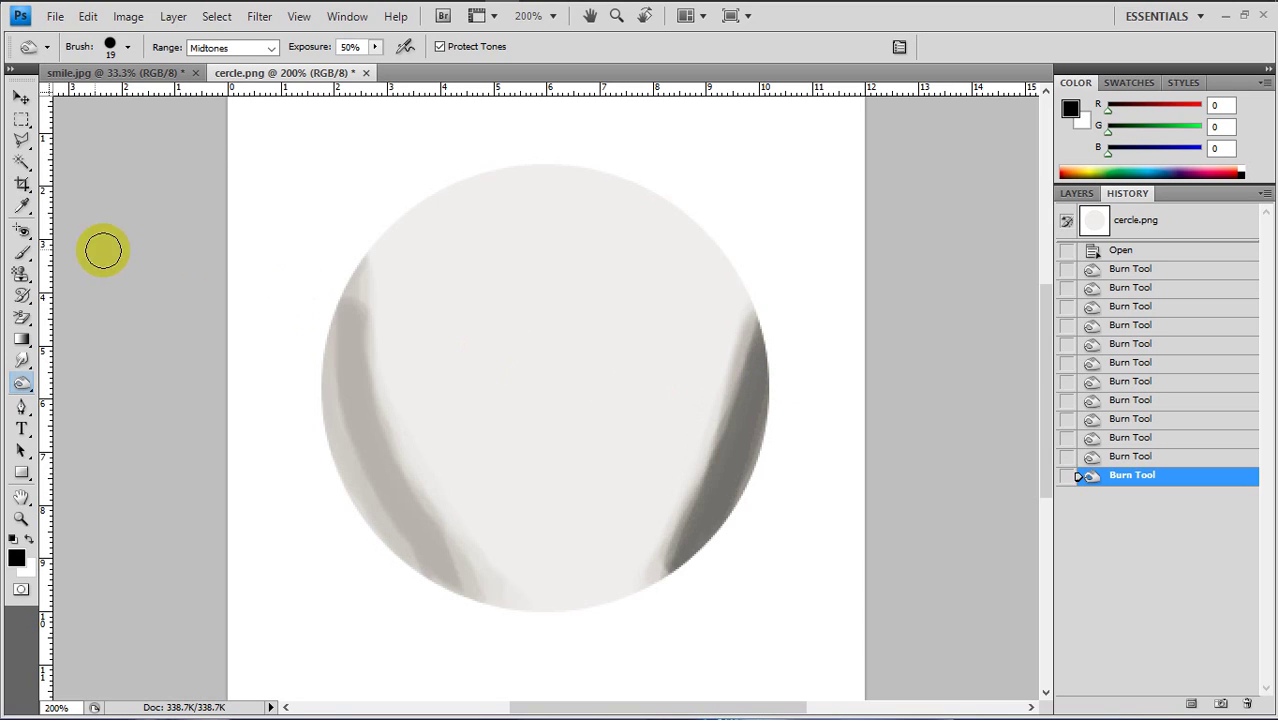
left_click(22, 232)
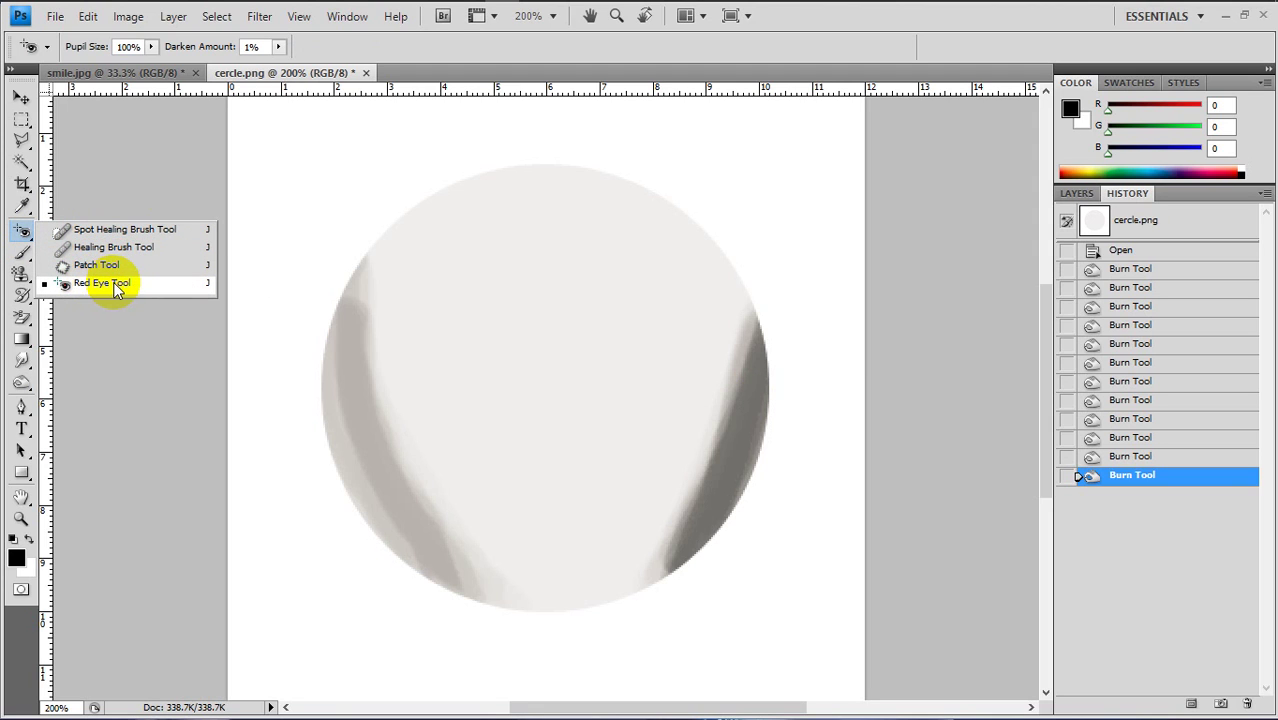
left_click(22, 278)
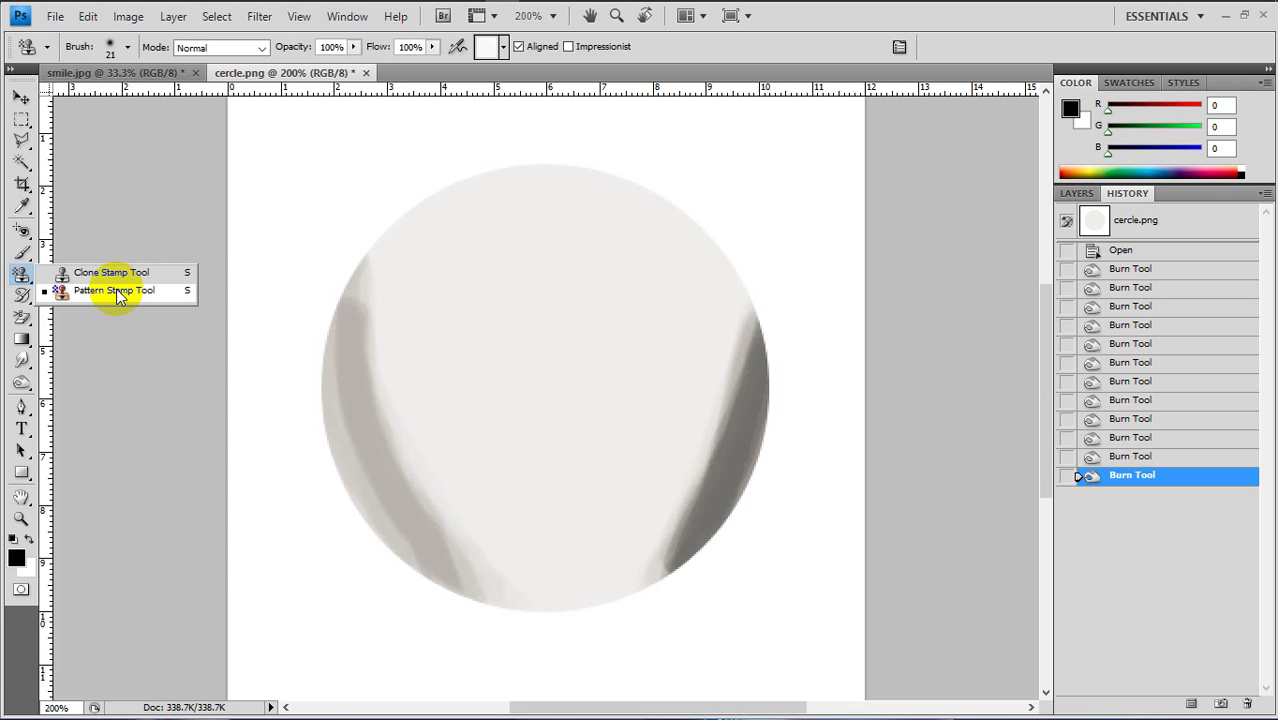
left_click(258, 17)
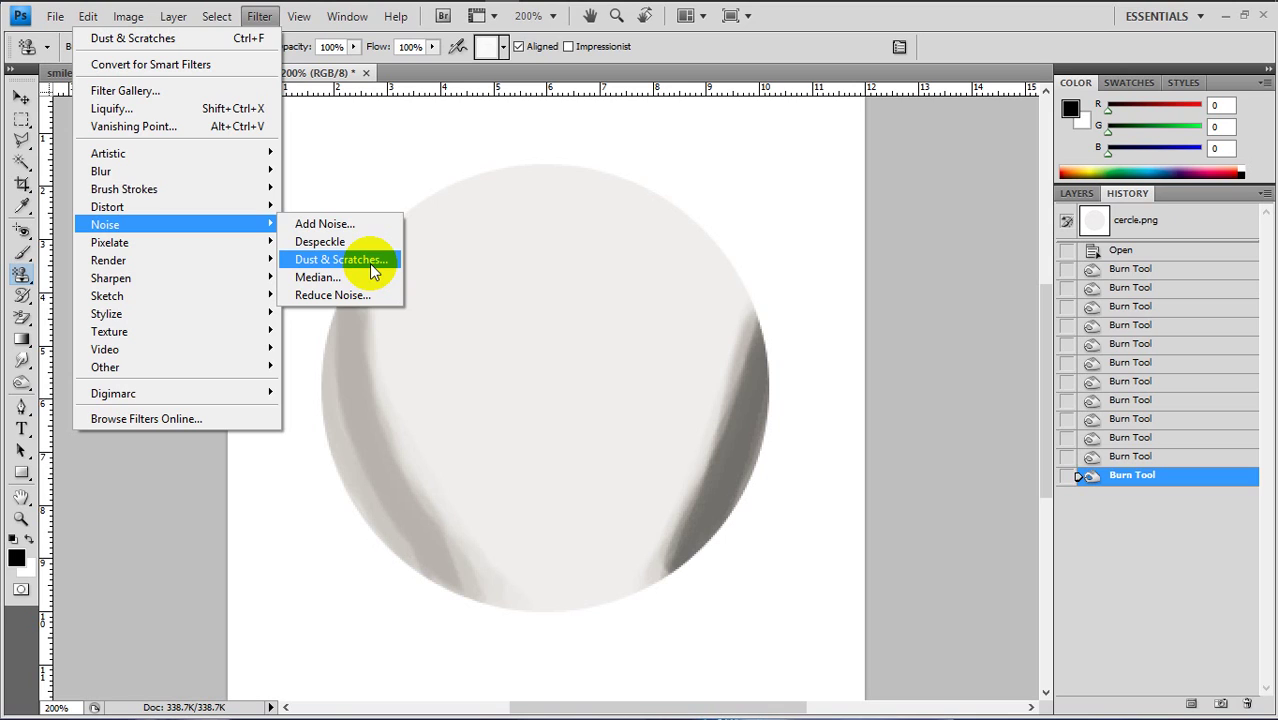
left_click(22, 386)
right_click(24, 390)
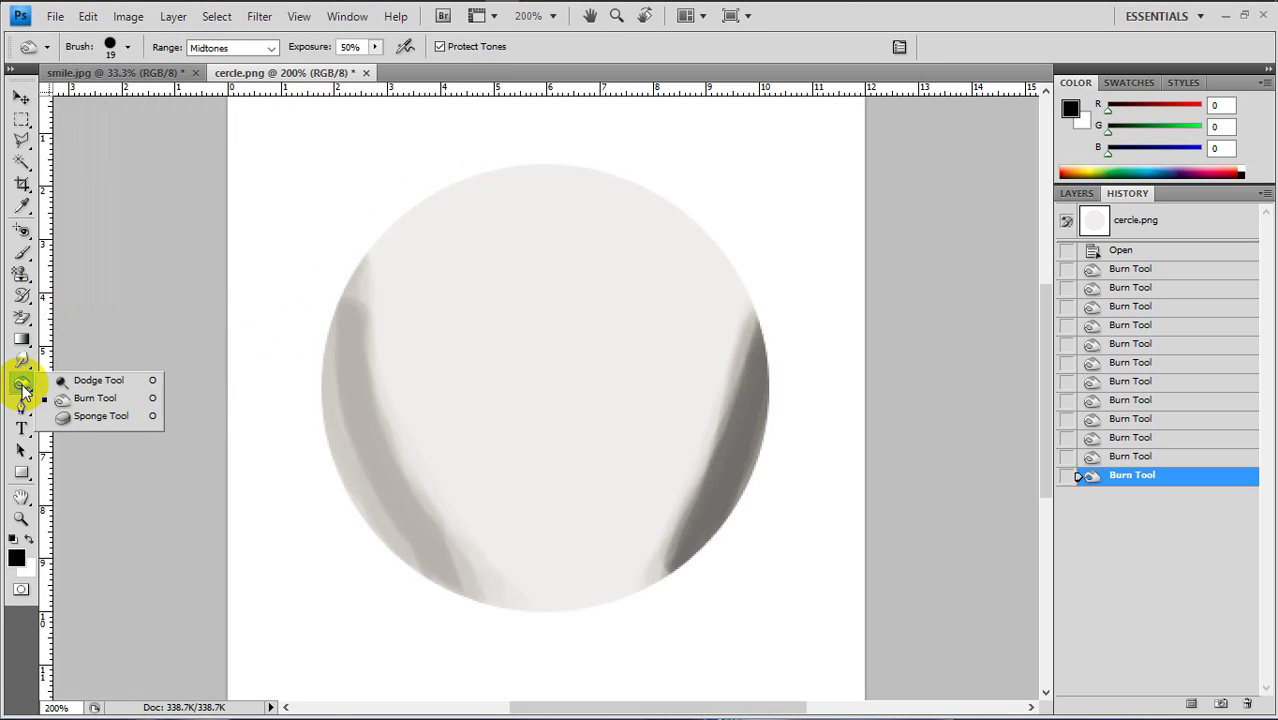